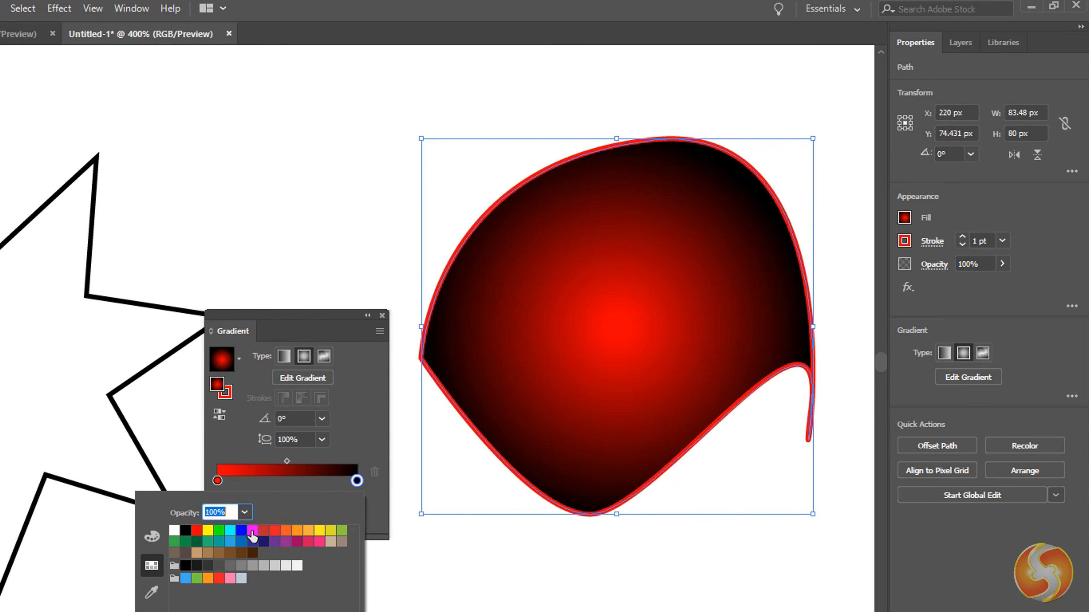
Change the outer colour stop of the path's radial fill gradient to blue
click(243, 531)
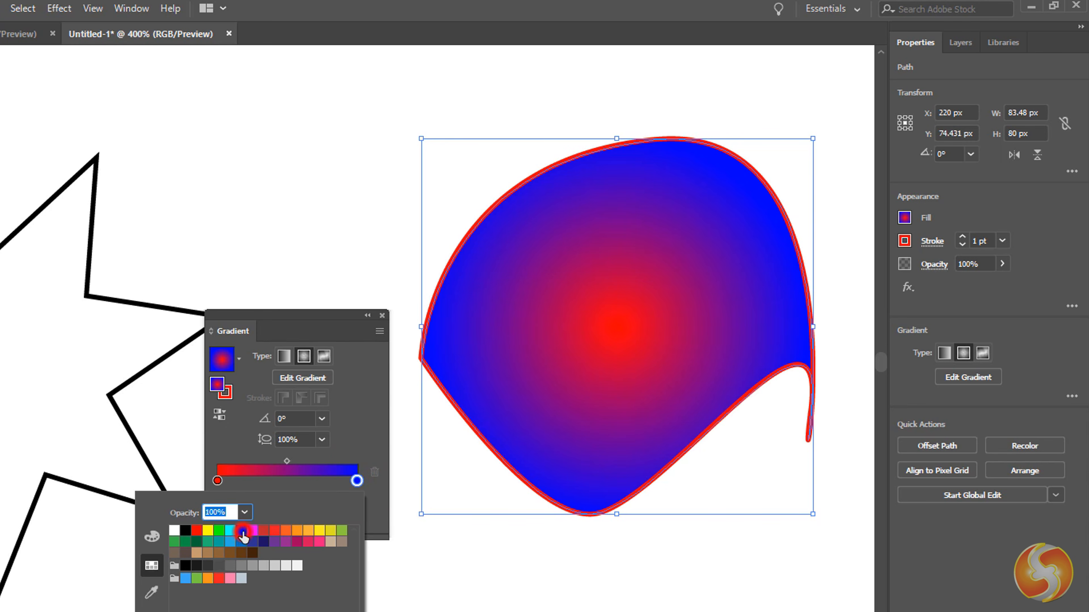
click(316, 490)
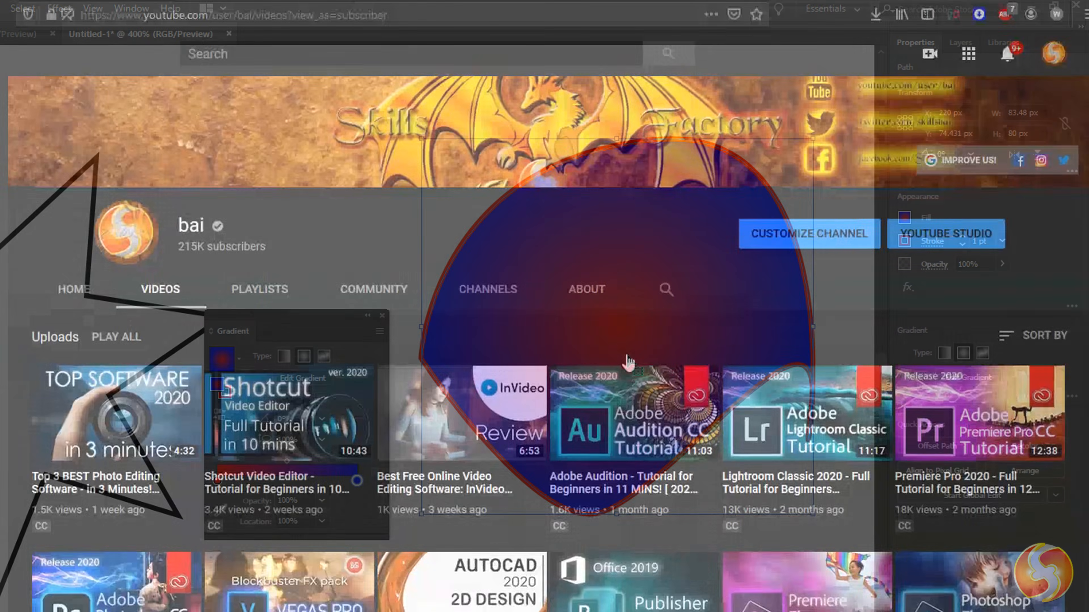
Look through the channel's video list and the Win a License giveaways page on The Skills Factory website
scroll(706, 413, down, 5)
scroll(706, 412, down, 3)
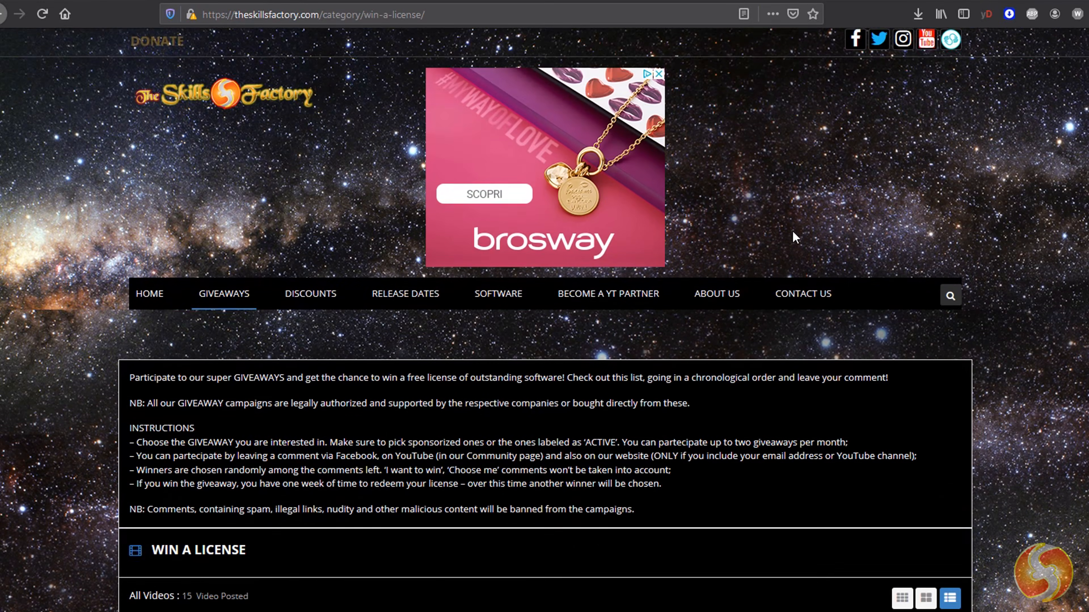
scroll(789, 244, down, 4)
scroll(789, 247, down, 3)
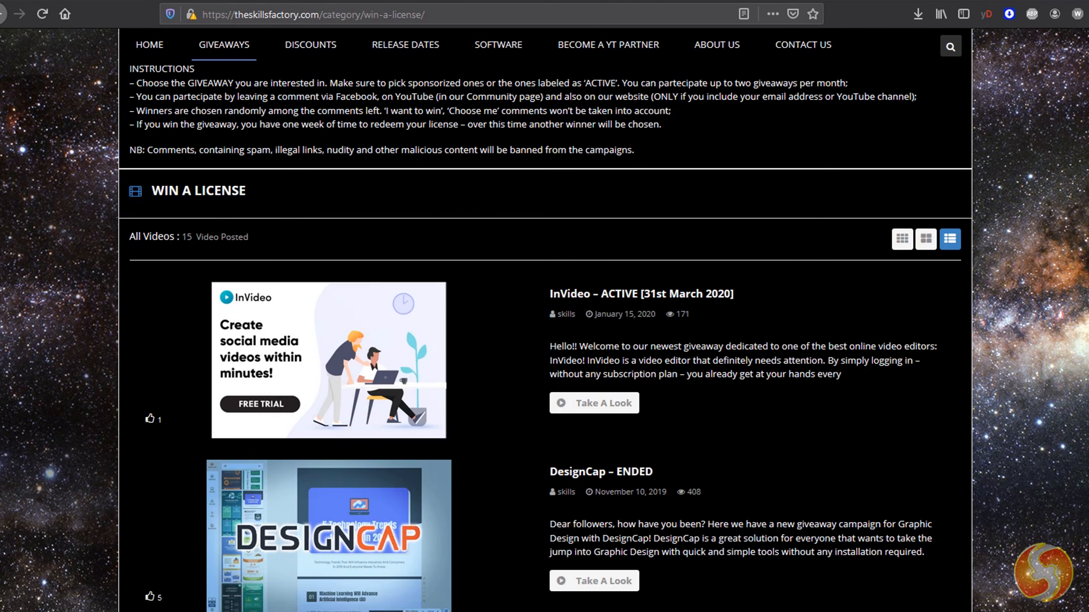
scroll(790, 253, up, 8)
scroll(790, 253, down, 10)
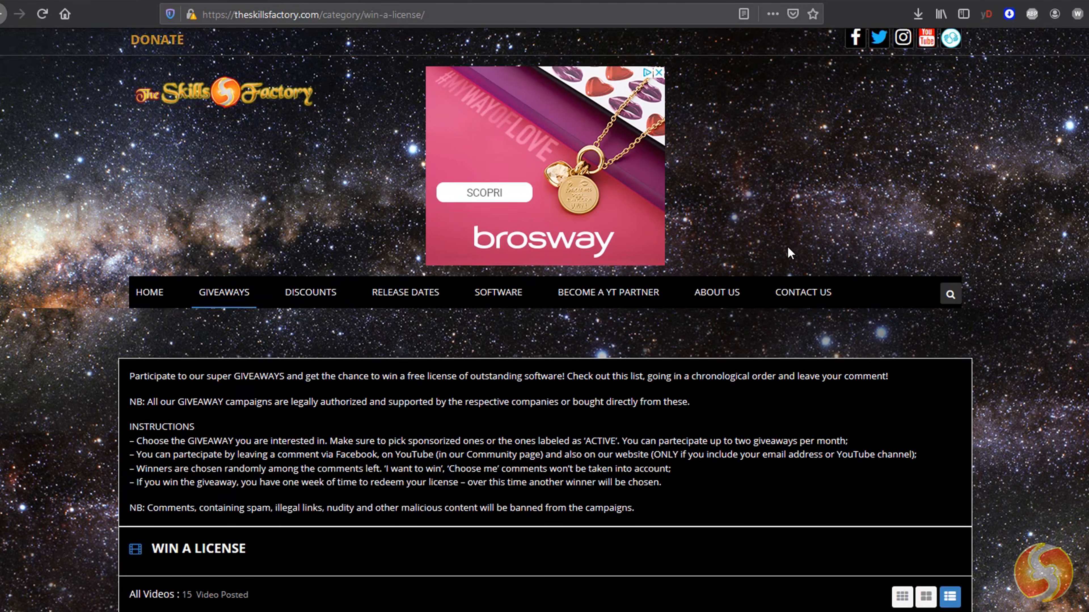
scroll(790, 250, down, 10)
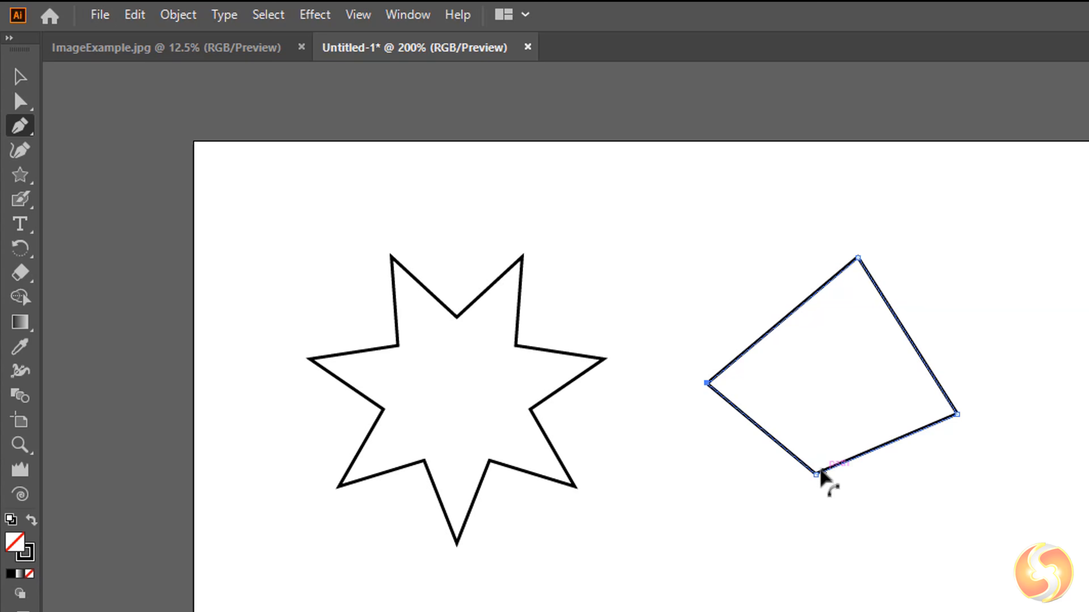
Curve the lower and right-hand corners of the four-sided path by pulling direction handles out of their anchor points
drag(816, 475, 774, 476)
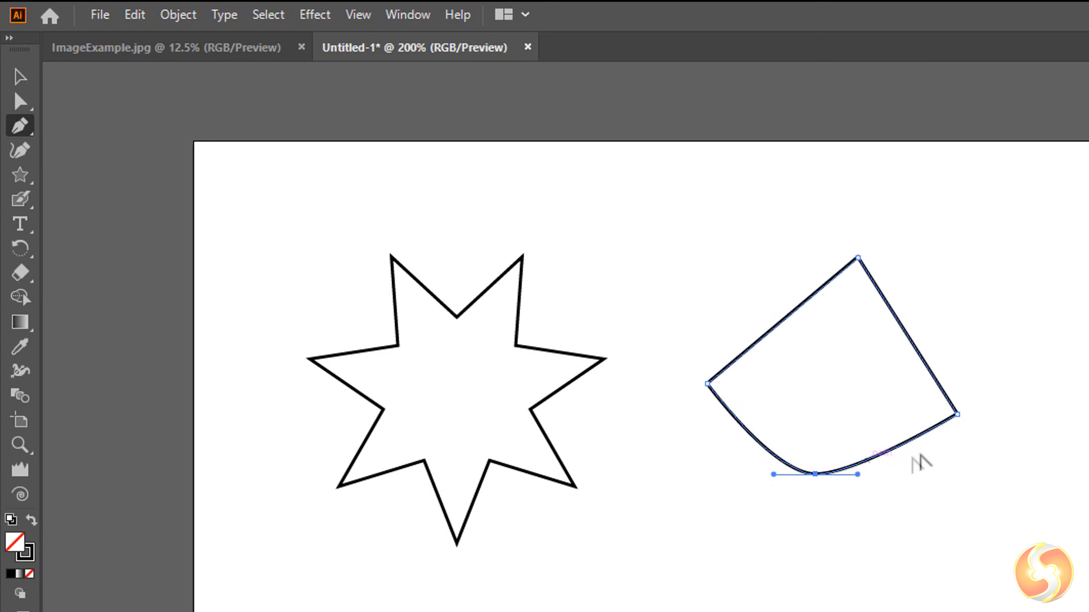
drag(957, 413, 976, 336)
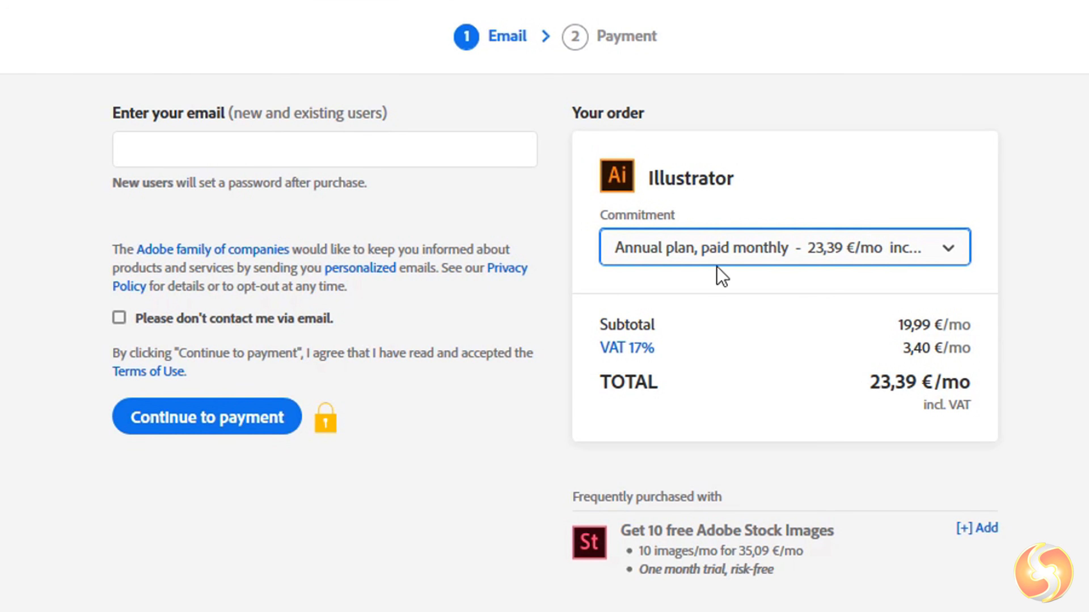
Show the commitment options for the Illustrator subscription on the order page
click(755, 251)
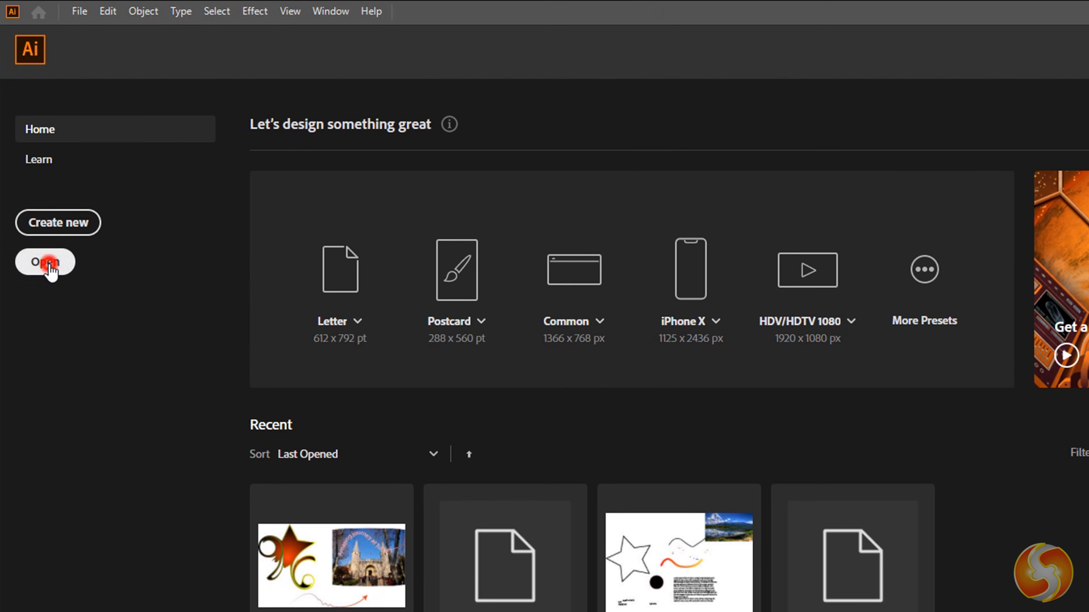
Check the supported file formats and open ImageExample.jpg from the Illustrator2020 folder
click(46, 262)
click(528, 348)
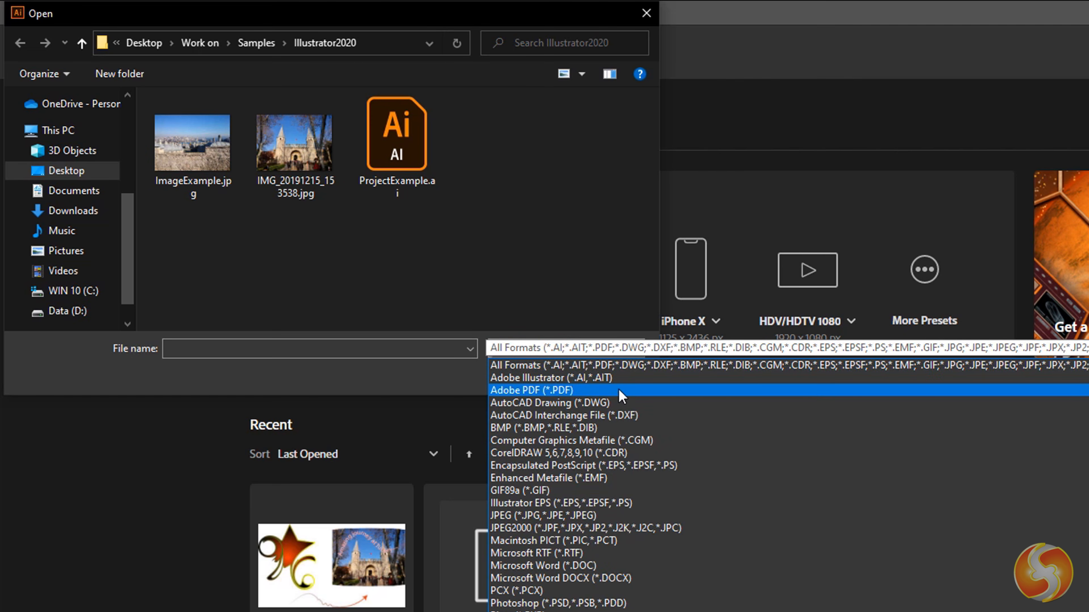
click(193, 143)
click(193, 143)
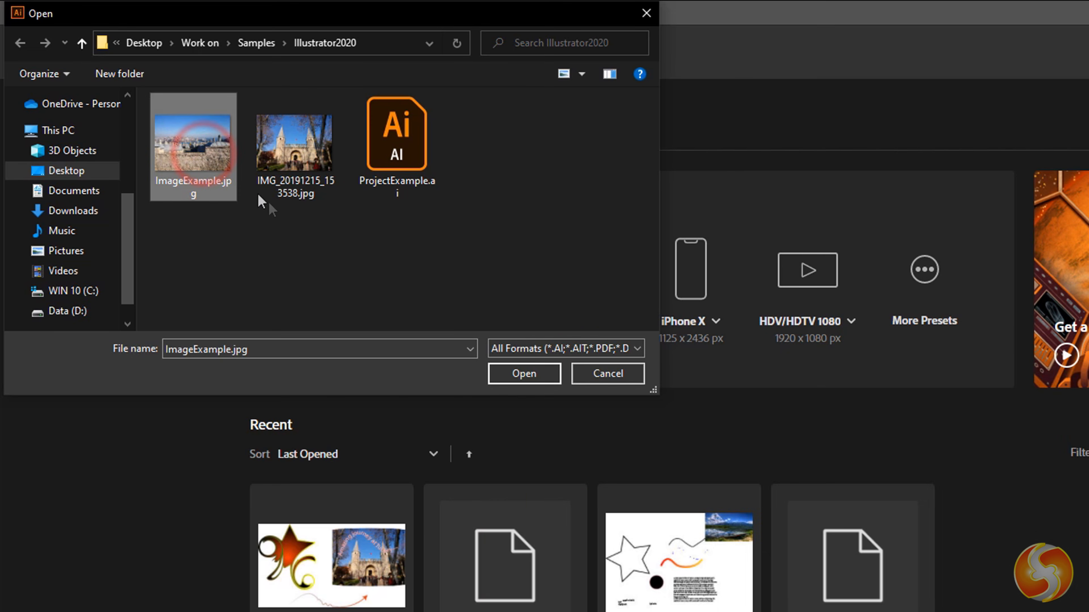
click(537, 377)
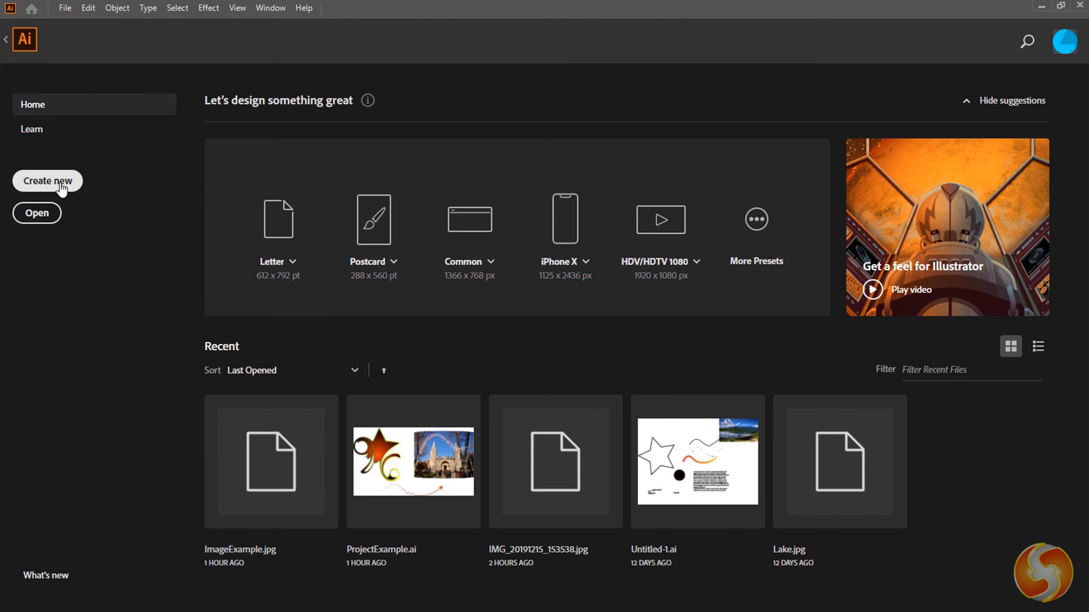
Start a new document and look through the Saved, Mobile and Web preset categories
click(57, 185)
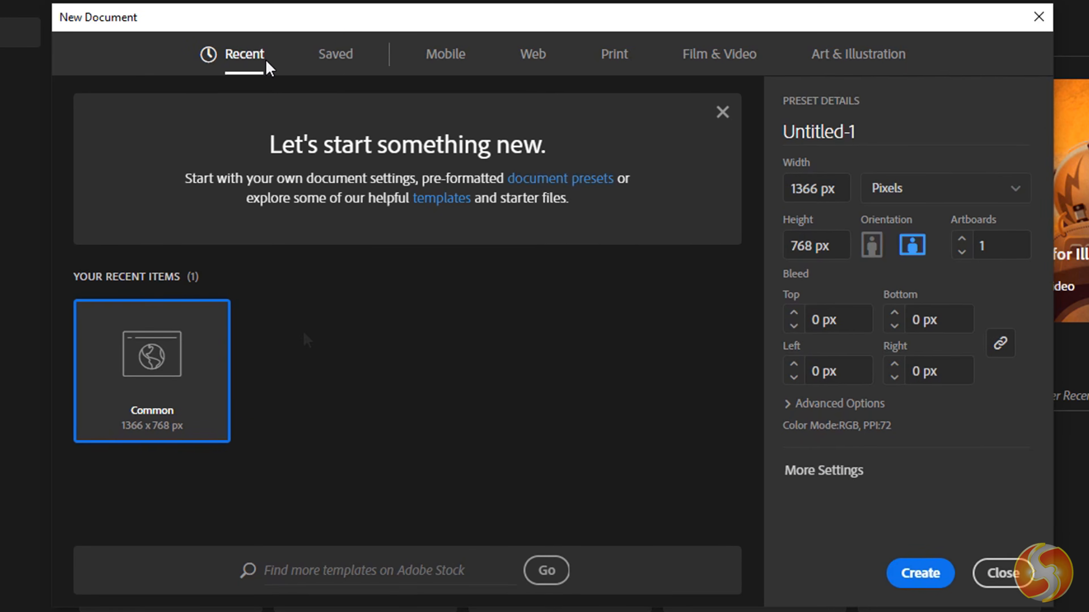
click(342, 56)
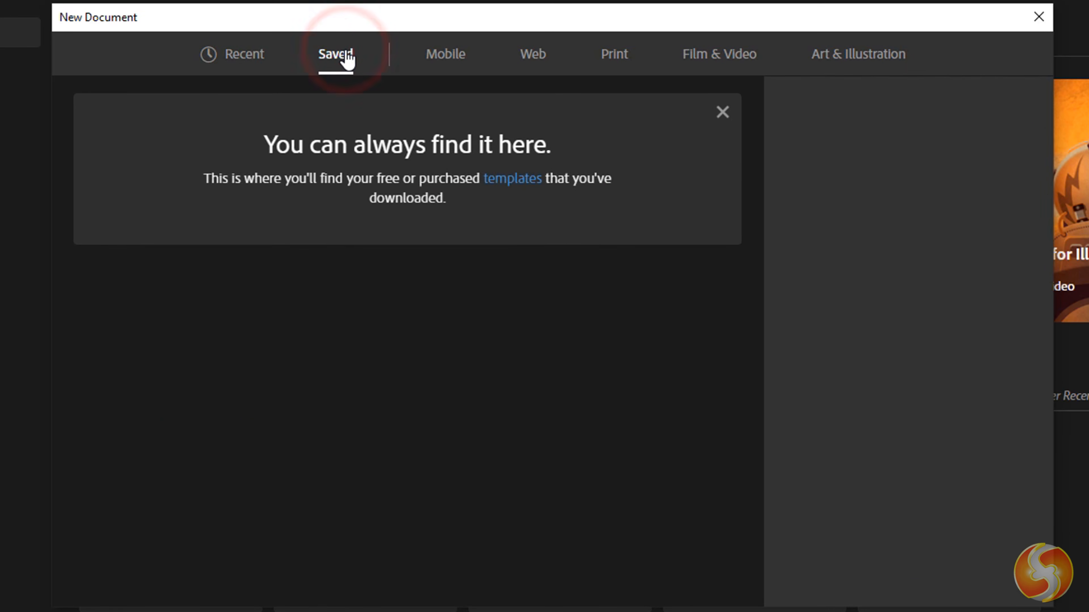
click(432, 62)
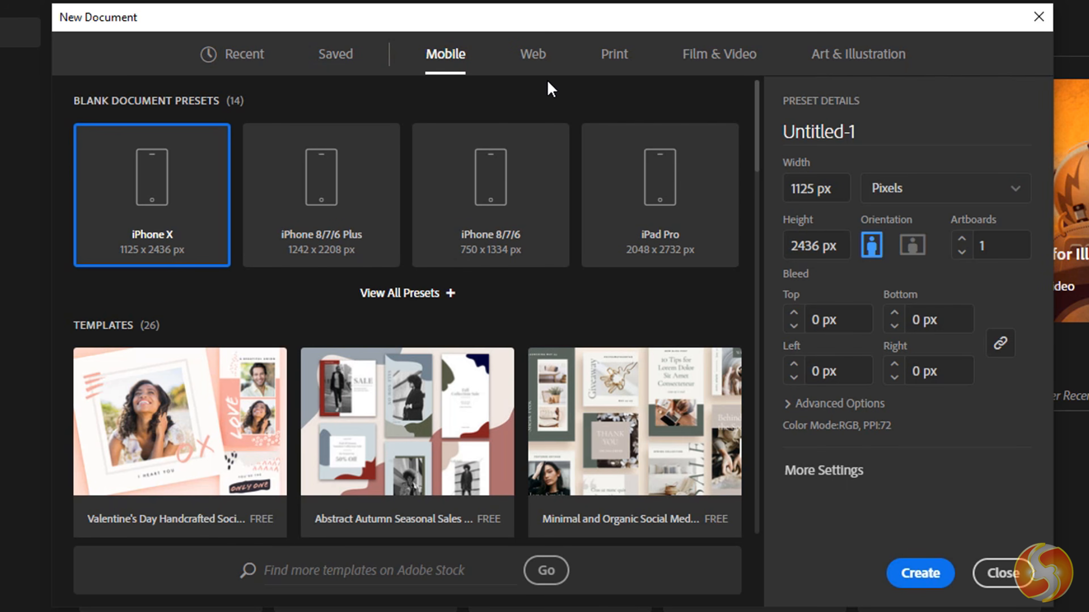
click(541, 64)
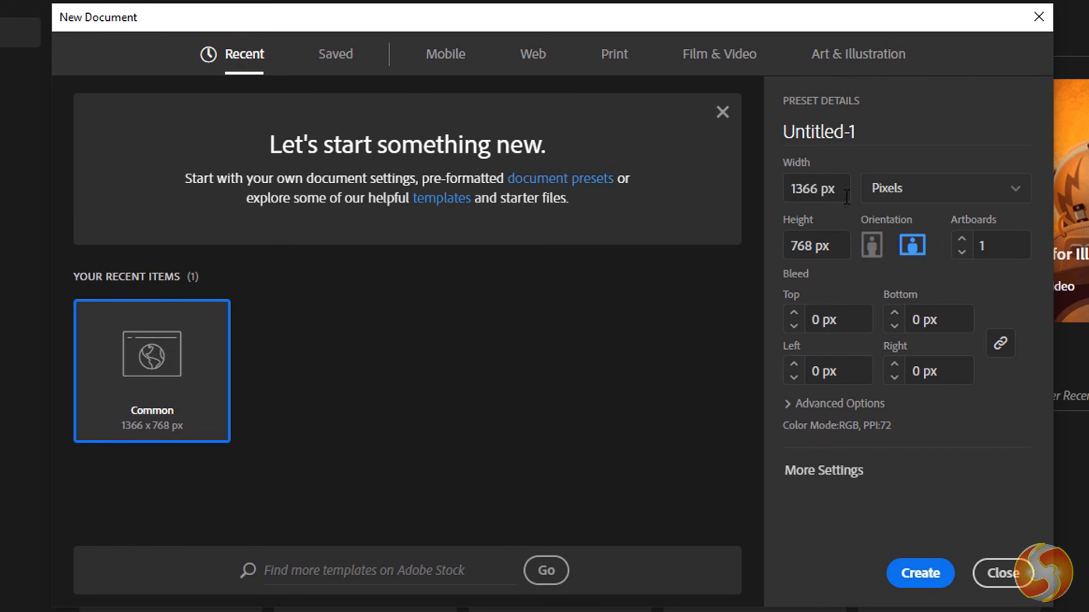
Review the new document's width, height and unit options, and try portrait orientation before restoring landscape
click(836, 188)
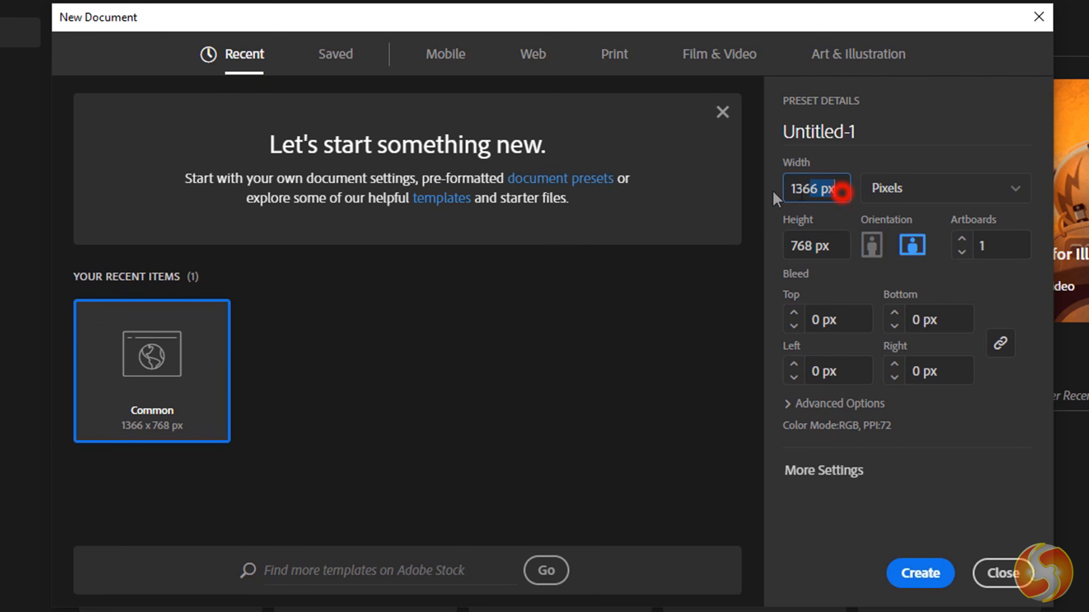
click(814, 245)
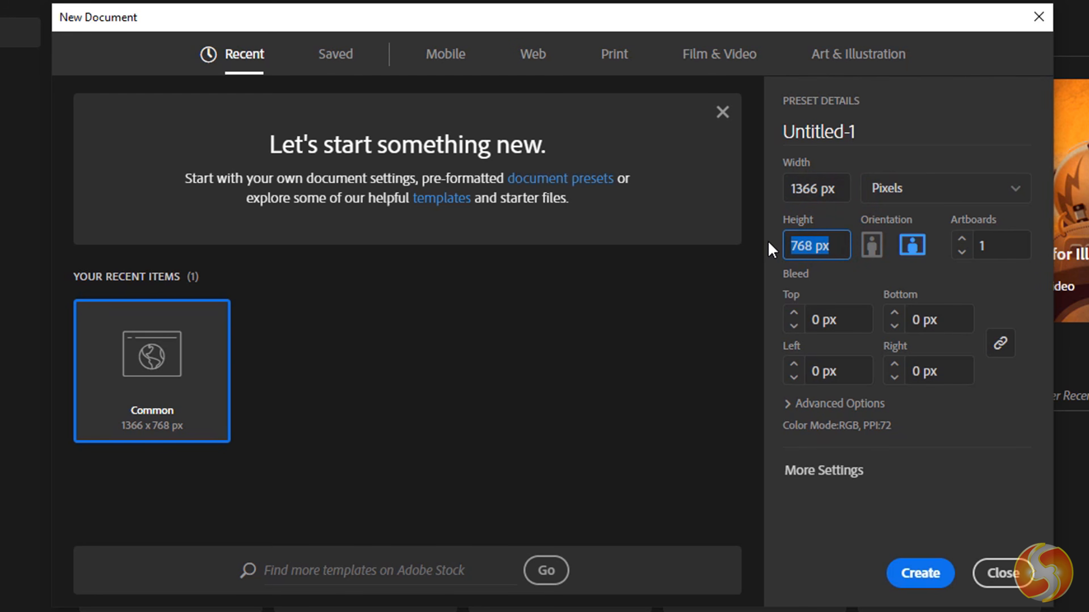
click(942, 194)
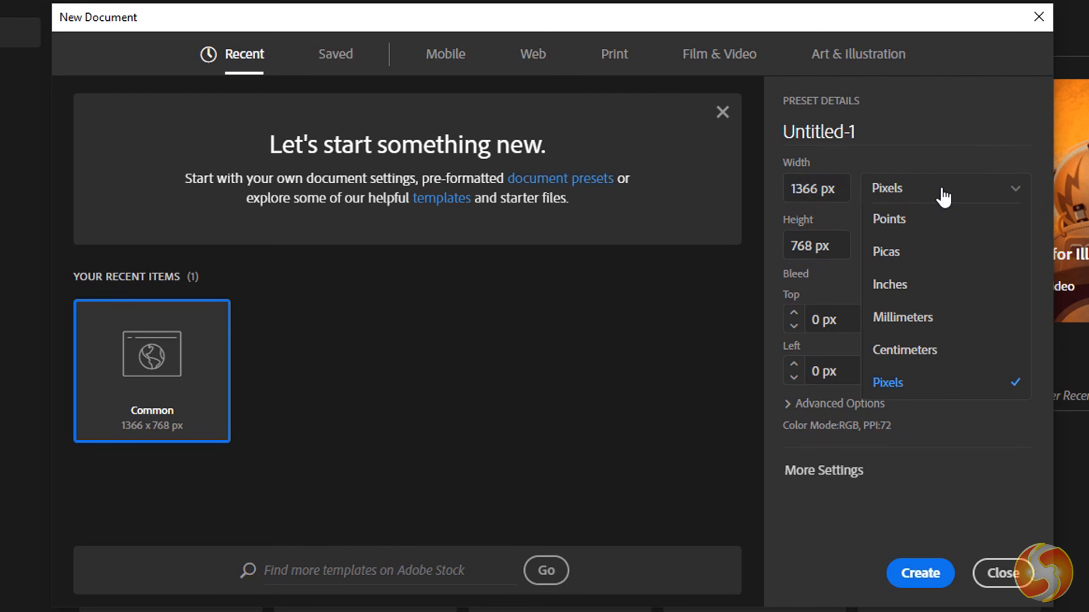
click(941, 188)
click(872, 245)
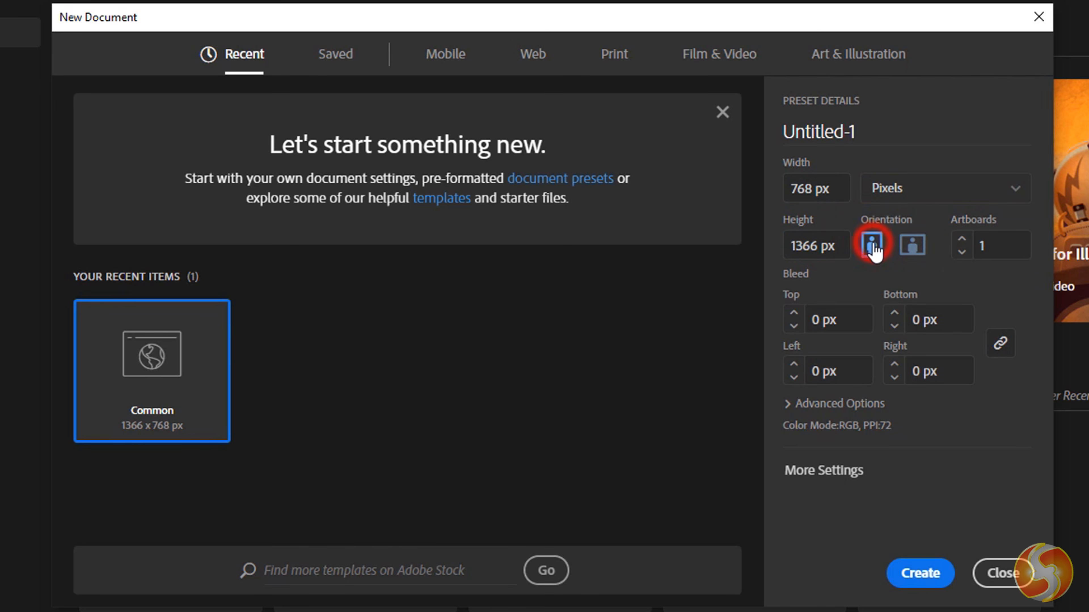
click(912, 246)
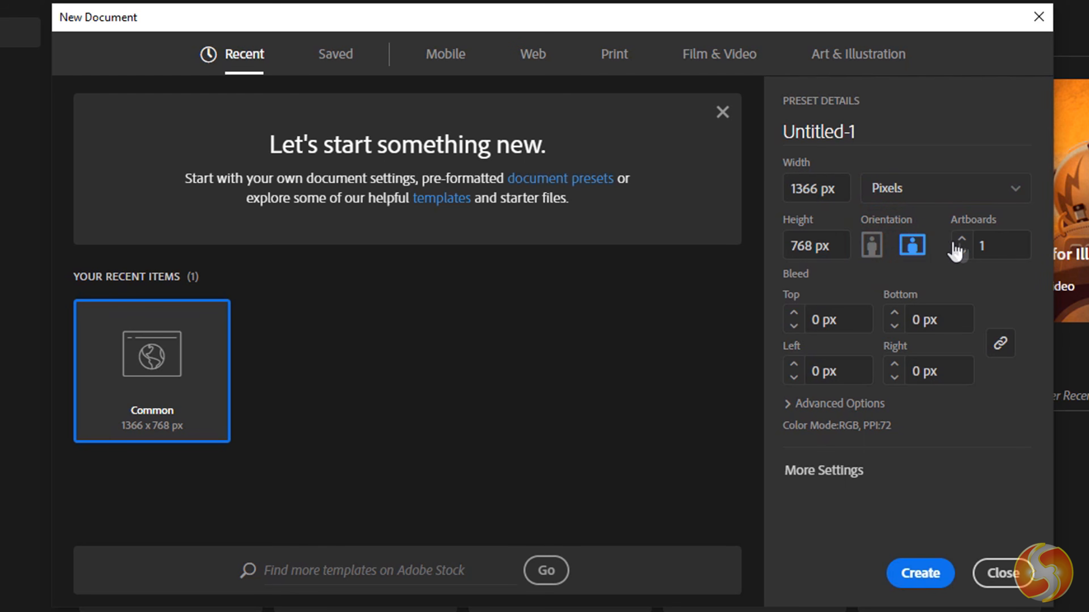
Review the artboard and bleed fields, and create the 1366 x 768 px landscape document with one artboard and 0 px bleed
click(1002, 247)
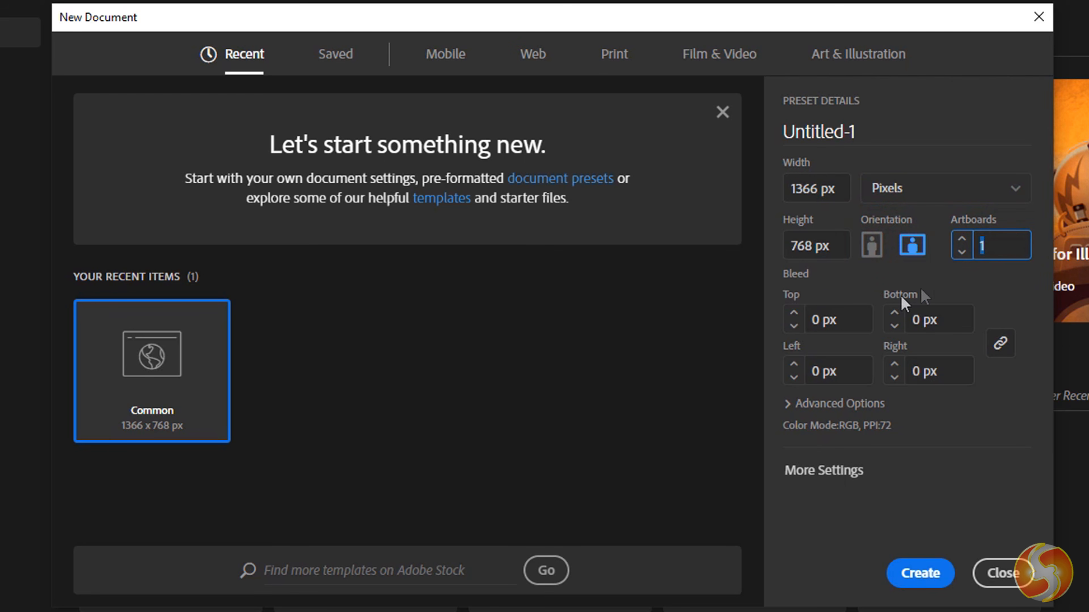
click(847, 320)
click(943, 318)
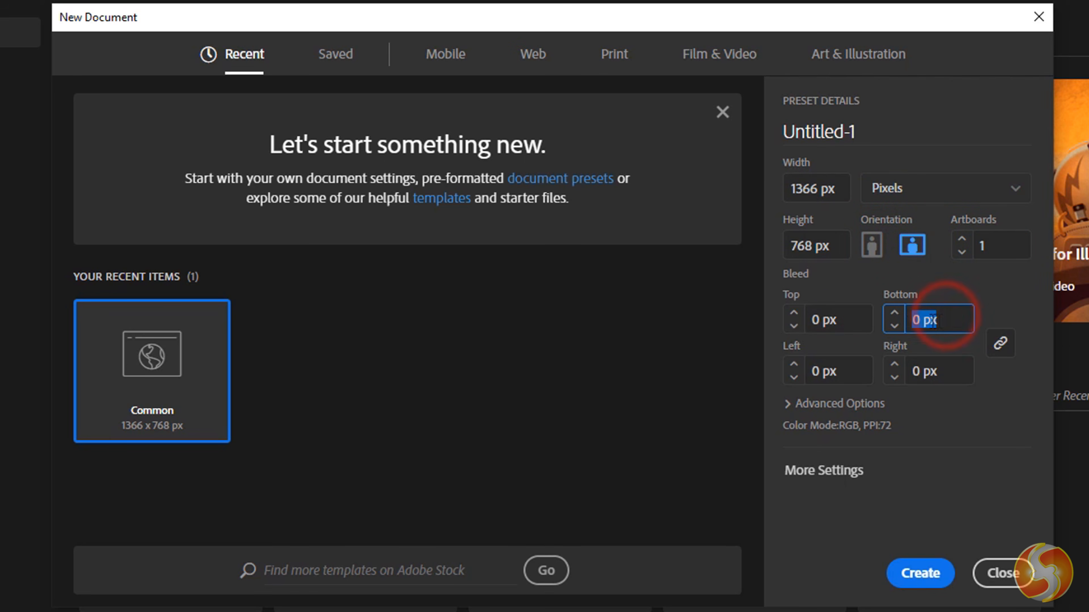
click(840, 370)
click(952, 368)
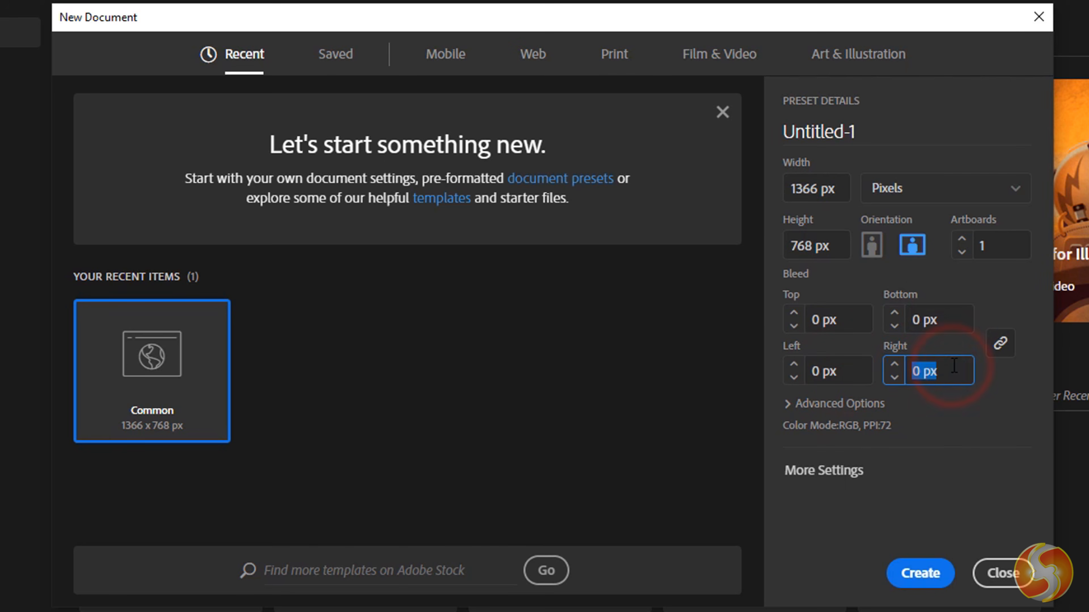
click(921, 574)
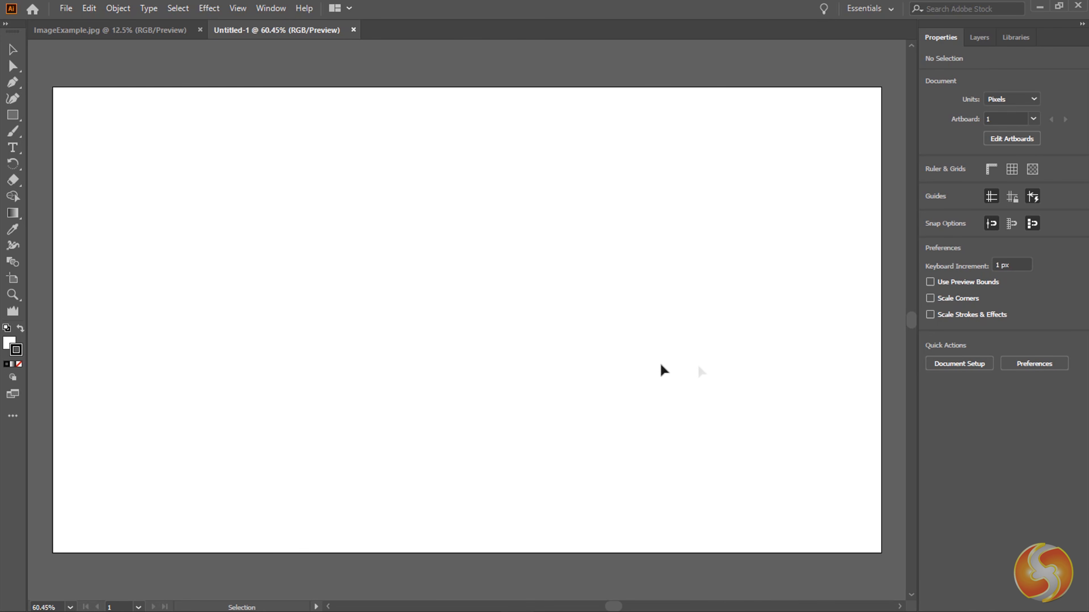
Look over the blank artboard, switch to the ImageExample.jpg document, and return to Untitled-1
scroll(536, 362, down, 1)
scroll(493, 332, up, 1)
scroll(472, 336, down, 1)
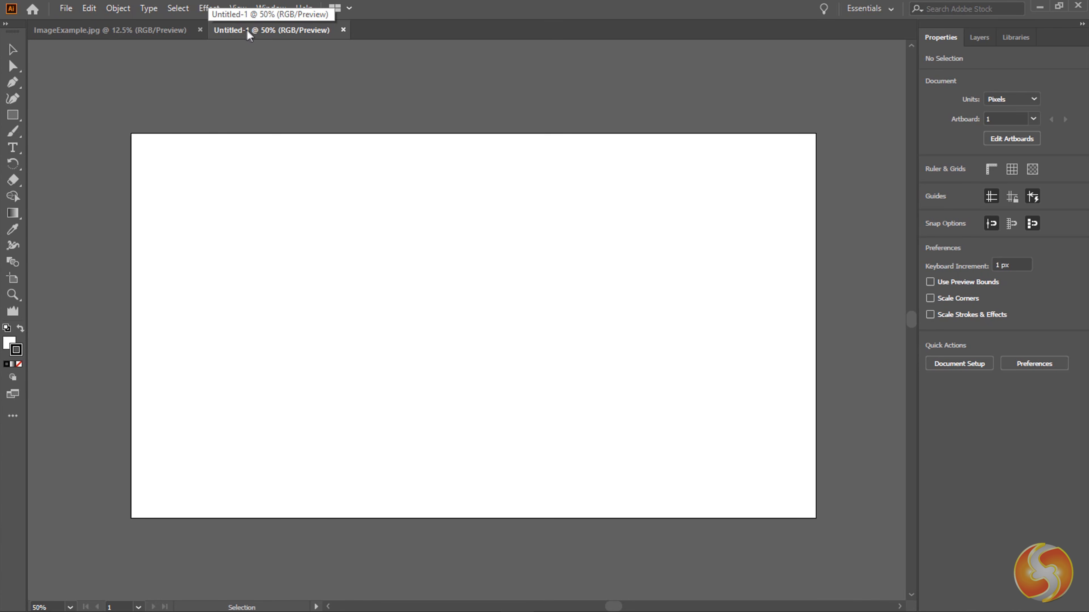
click(136, 35)
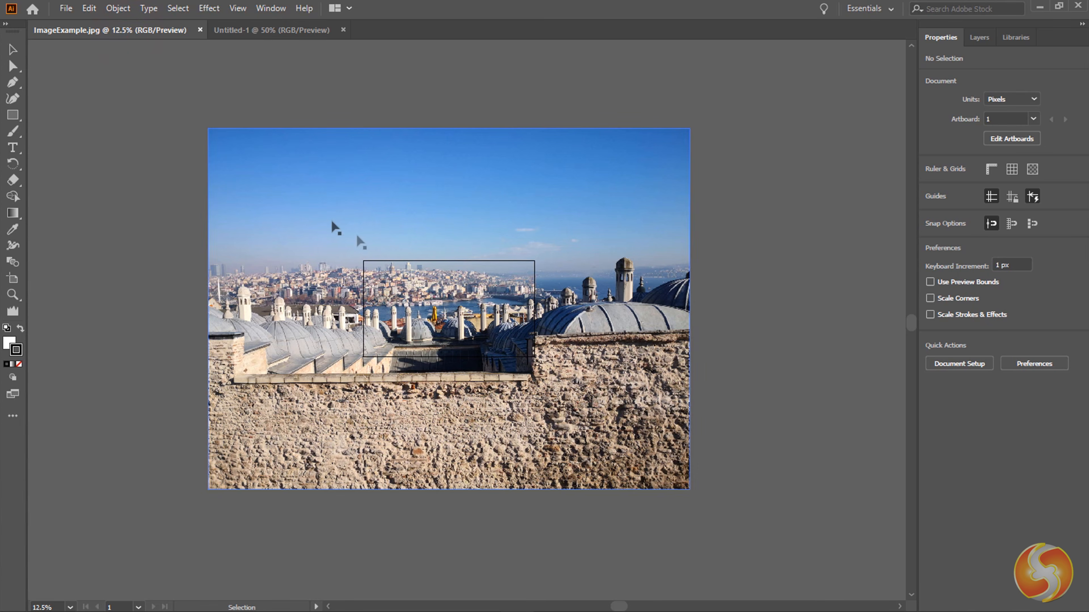
click(286, 31)
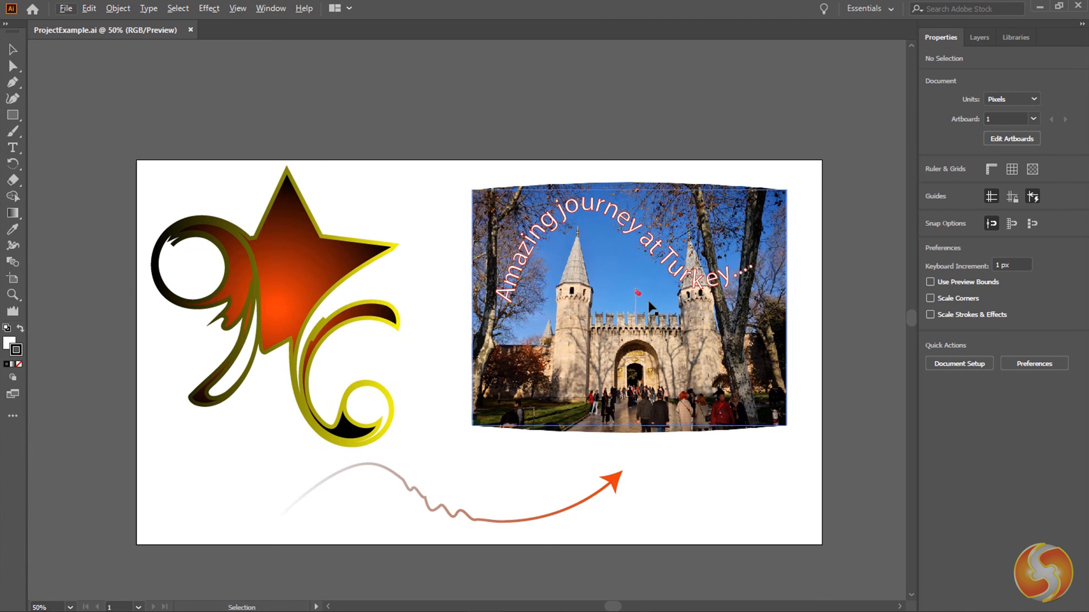
Compare the pixel detail of the castle photo with the vector edges of the star ornament at high magnification
click(593, 327)
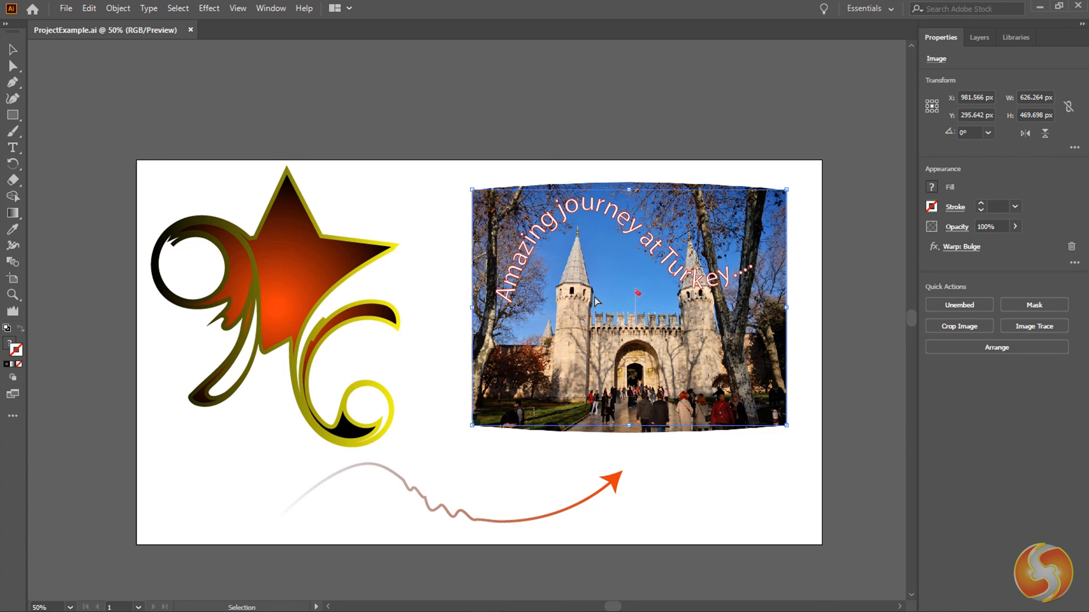
scroll(599, 296, up, 10)
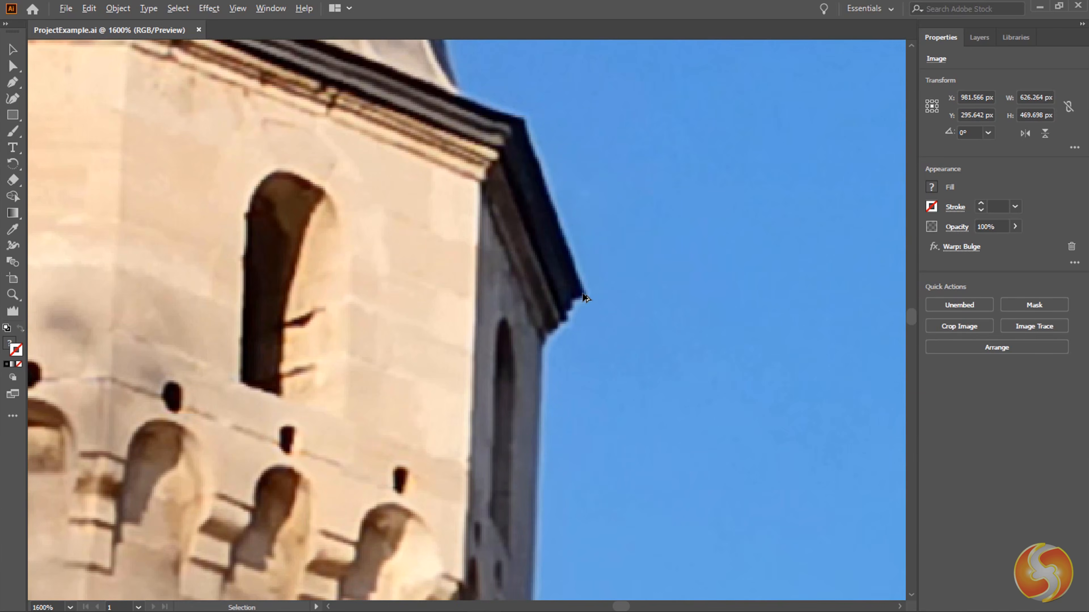
scroll(582, 319, up, 2)
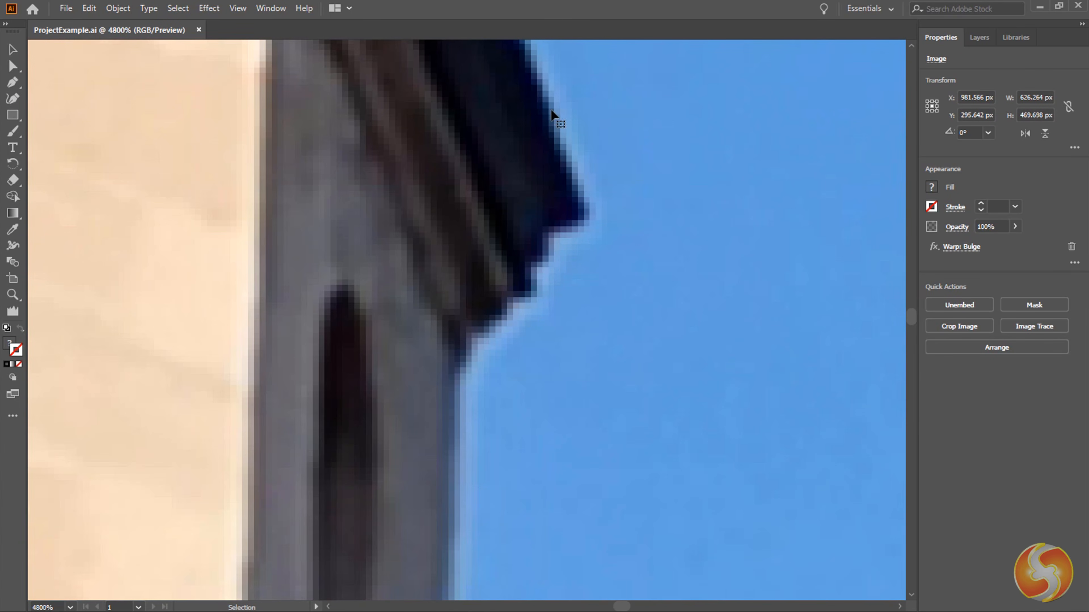
scroll(498, 370, down, 14)
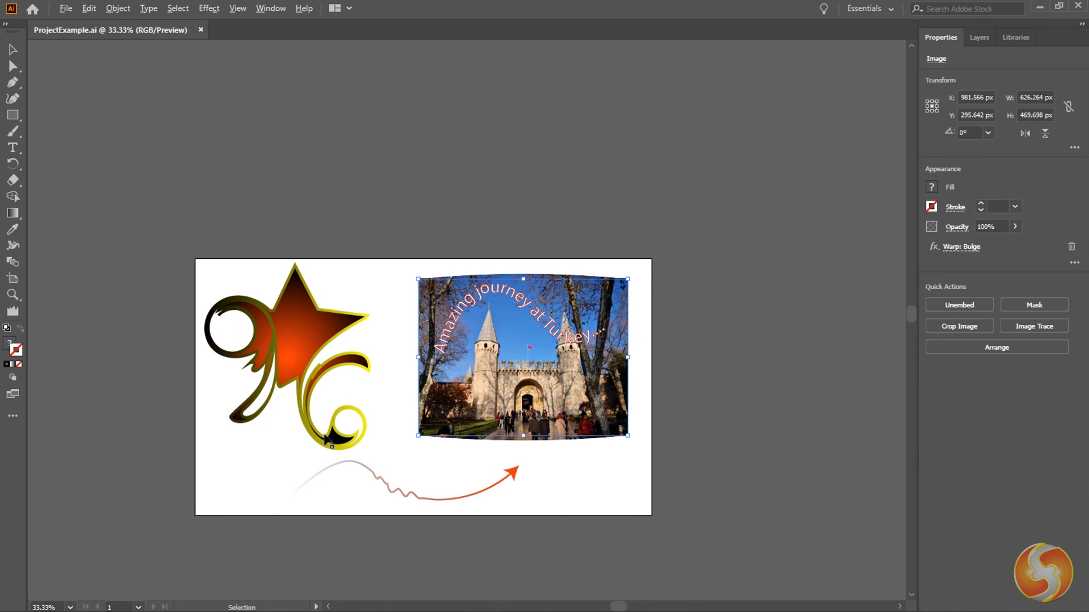
scroll(295, 434, up, 14)
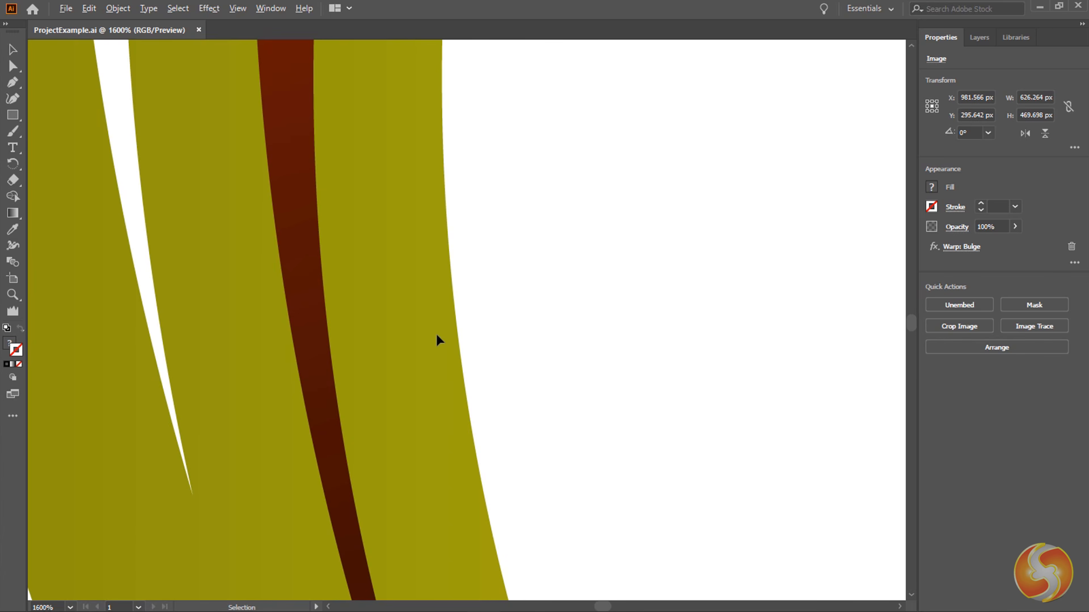
scroll(480, 311, up, 2)
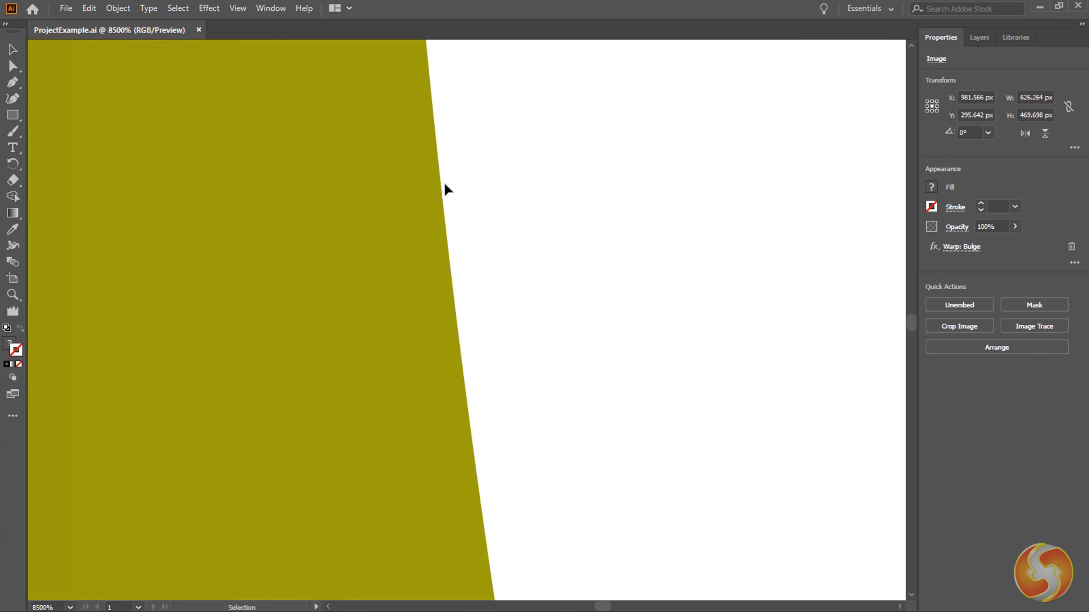
scroll(467, 380, down, 10)
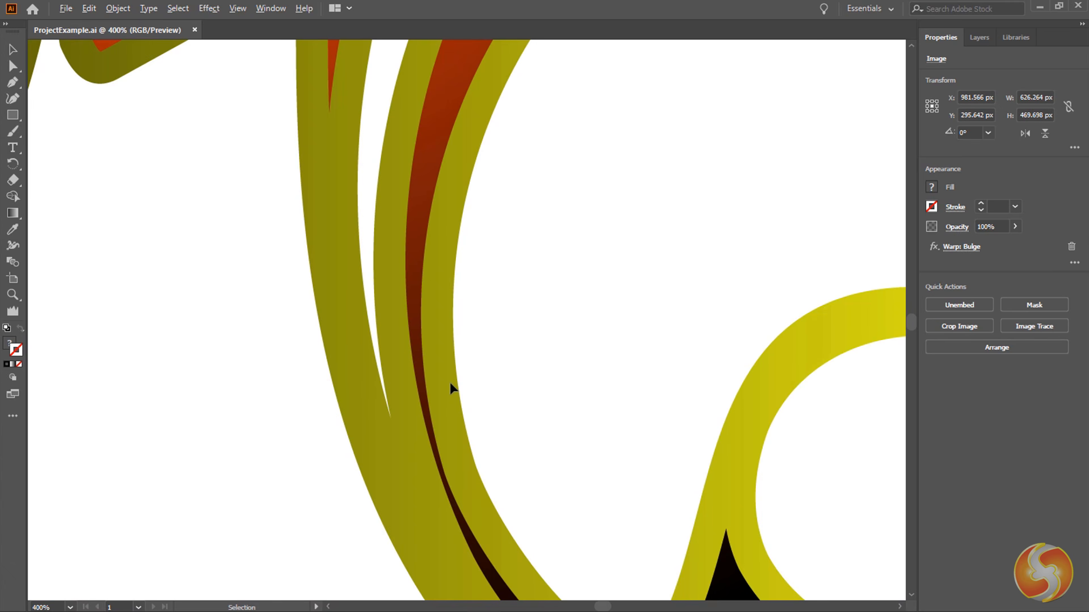
Examine the edges of the star ornament and the gradient arrow line at several magnifications to judge vector sharpness
scroll(449, 381, down, 4)
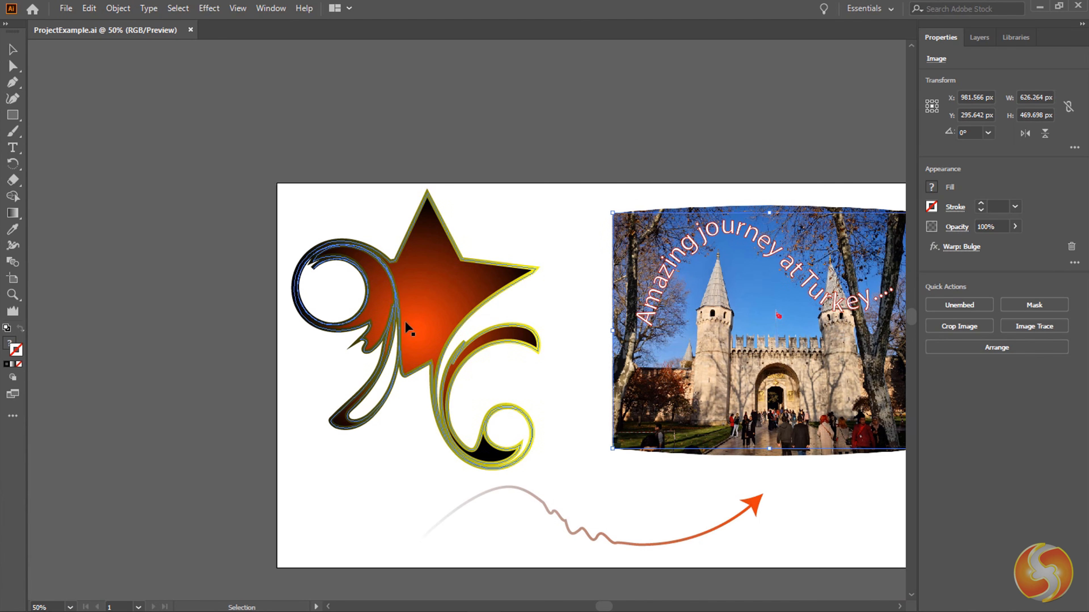
scroll(427, 340, up, 2)
scroll(377, 309, down, 1)
scroll(376, 309, down, 2)
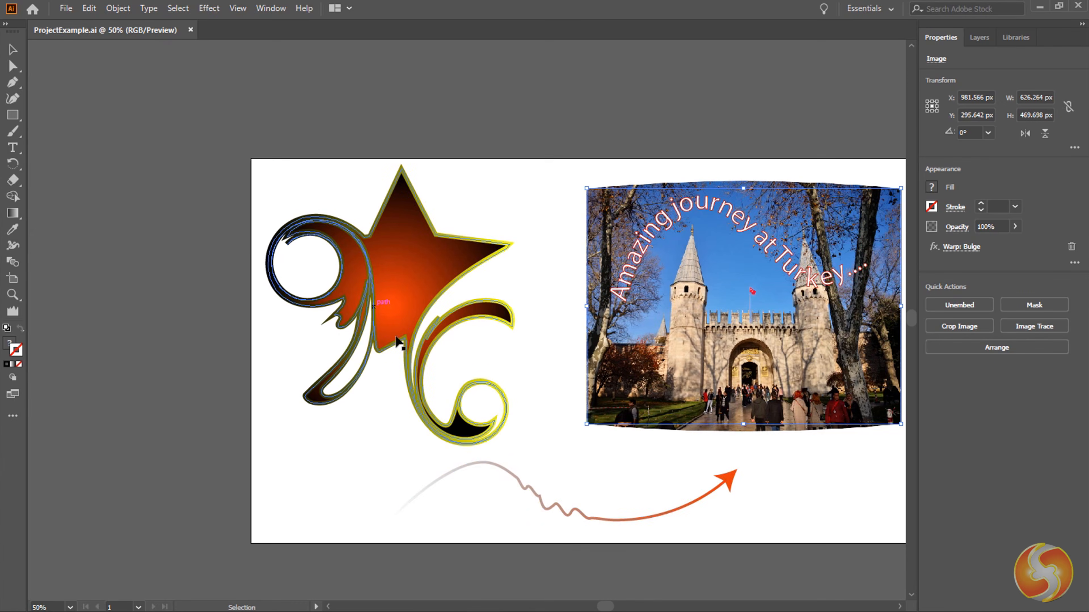
scroll(580, 504, up, 8)
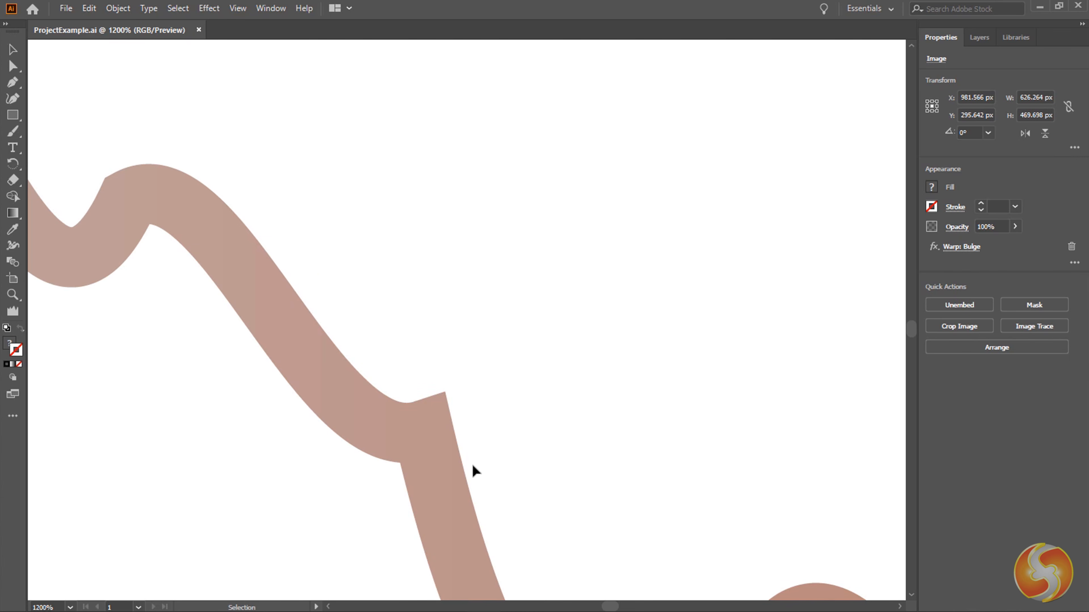
scroll(473, 466, down, 1)
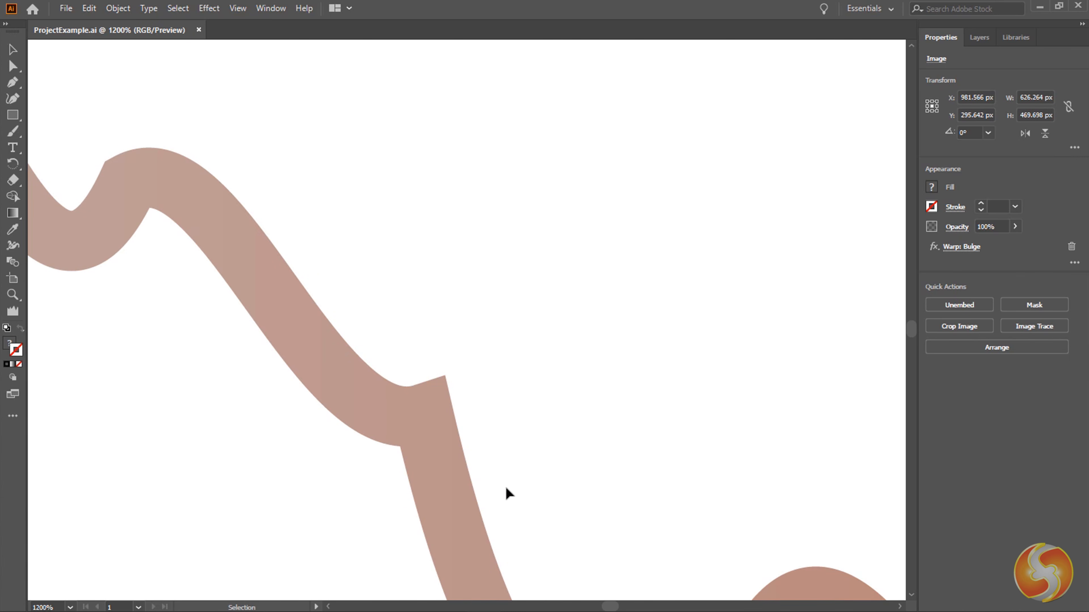
scroll(481, 479, down, 9)
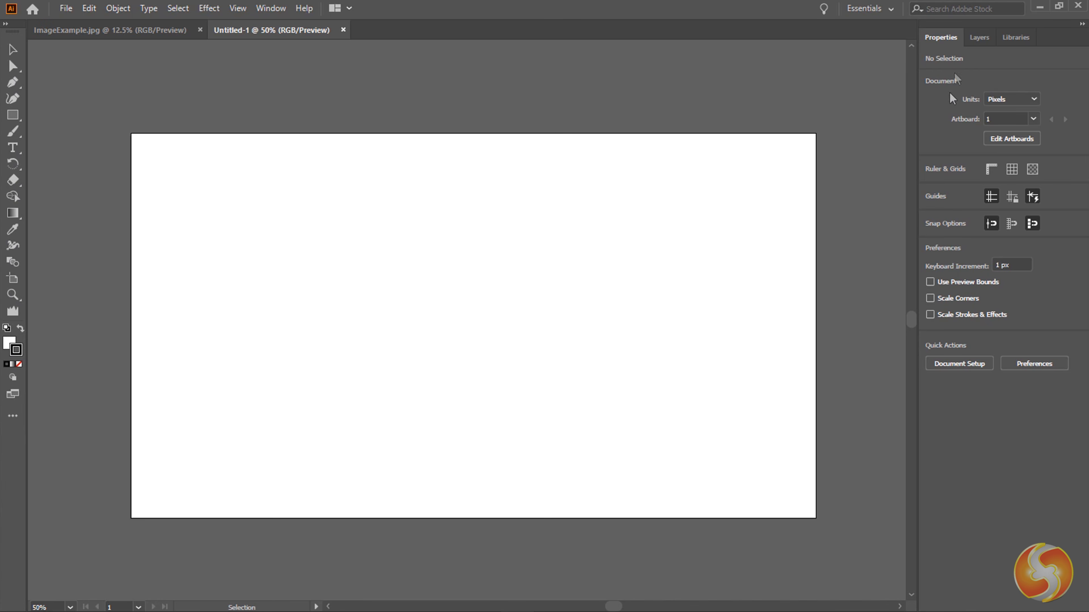
Try the Essentials Classic and Painting workspaces, and return to the Essentials workspace
click(878, 9)
click(895, 55)
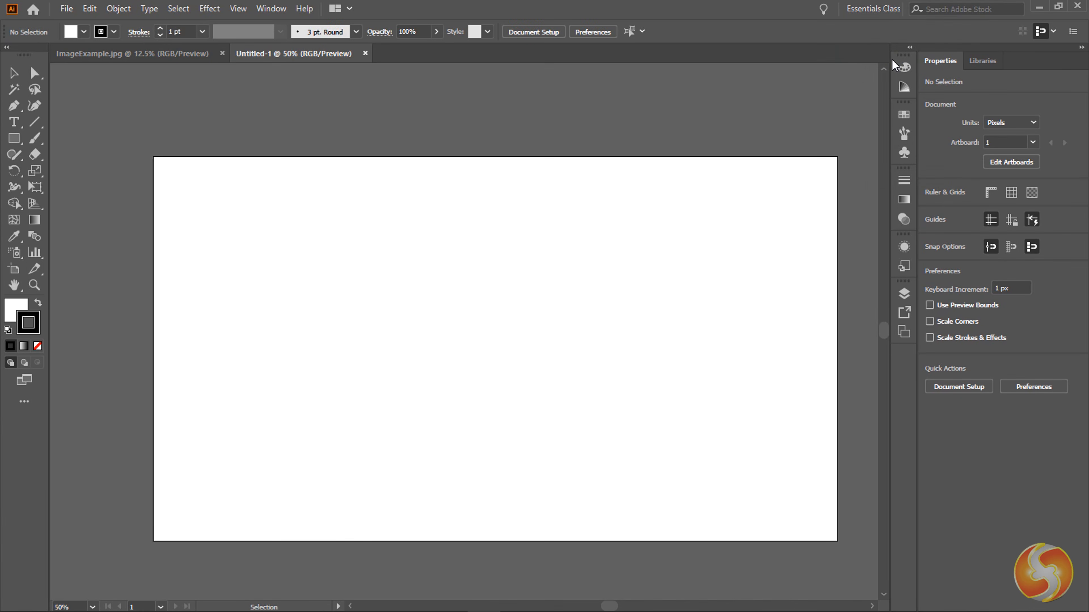
click(888, 9)
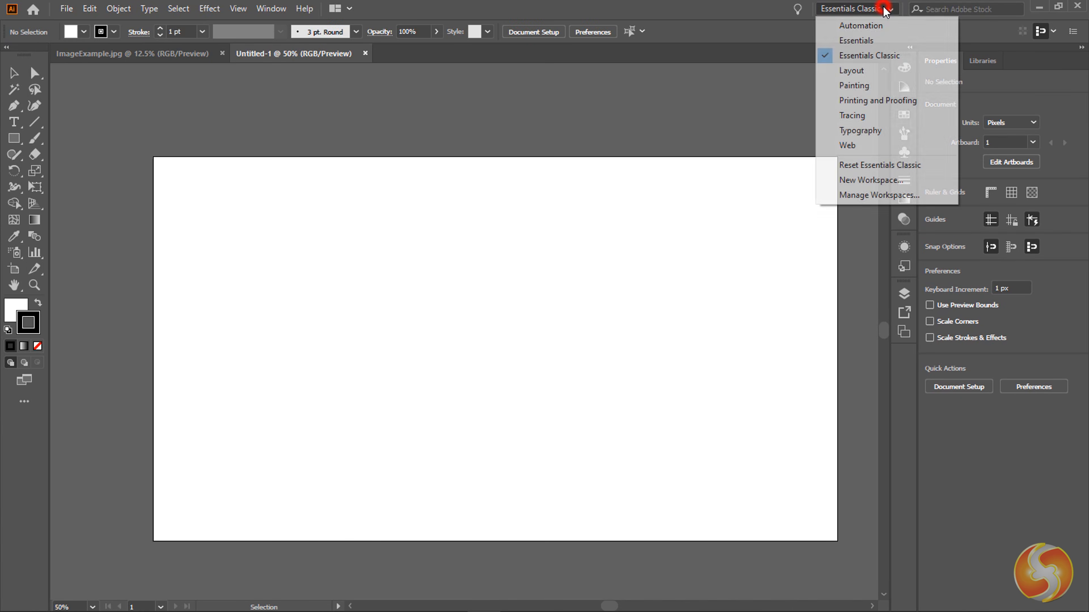
click(859, 88)
click(873, 8)
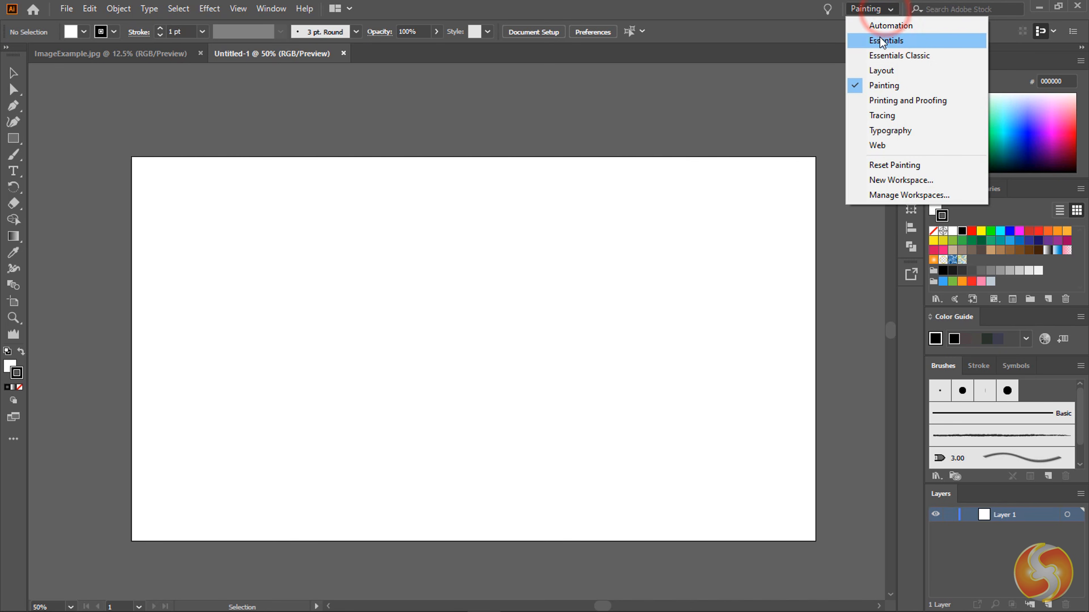
click(913, 42)
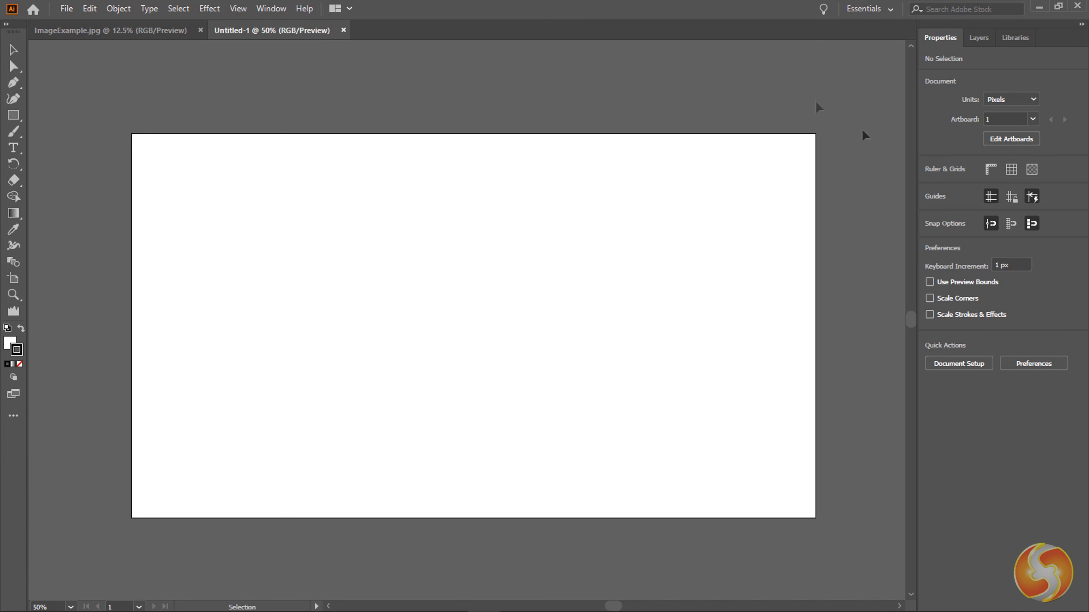
Review the list of available panels and the grouped tools behind Direct Selection, Pen, Paintbrush and Type
click(271, 9)
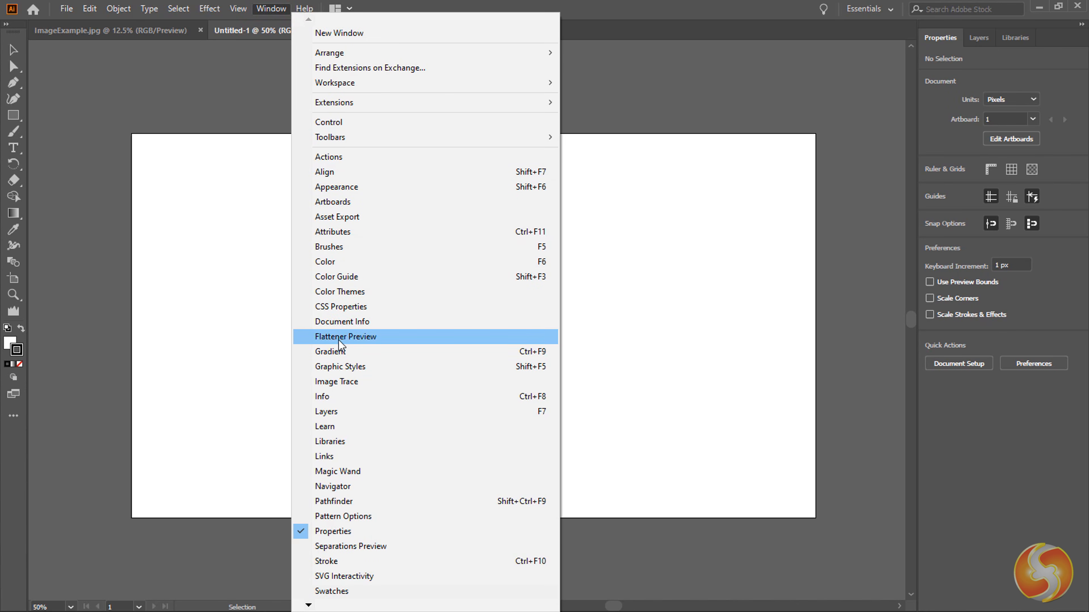
click(342, 352)
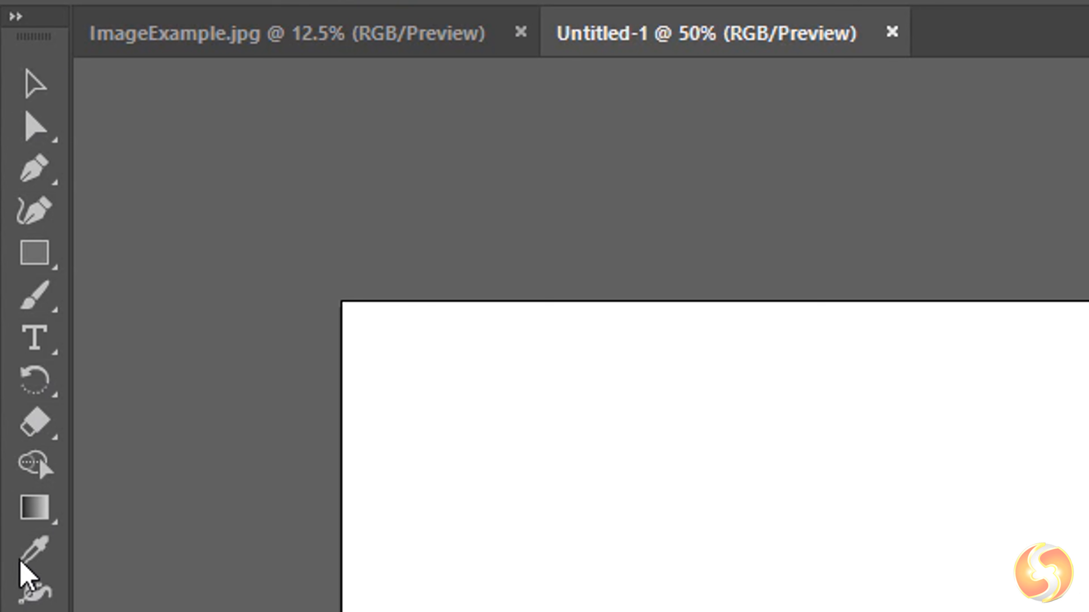
click(50, 145)
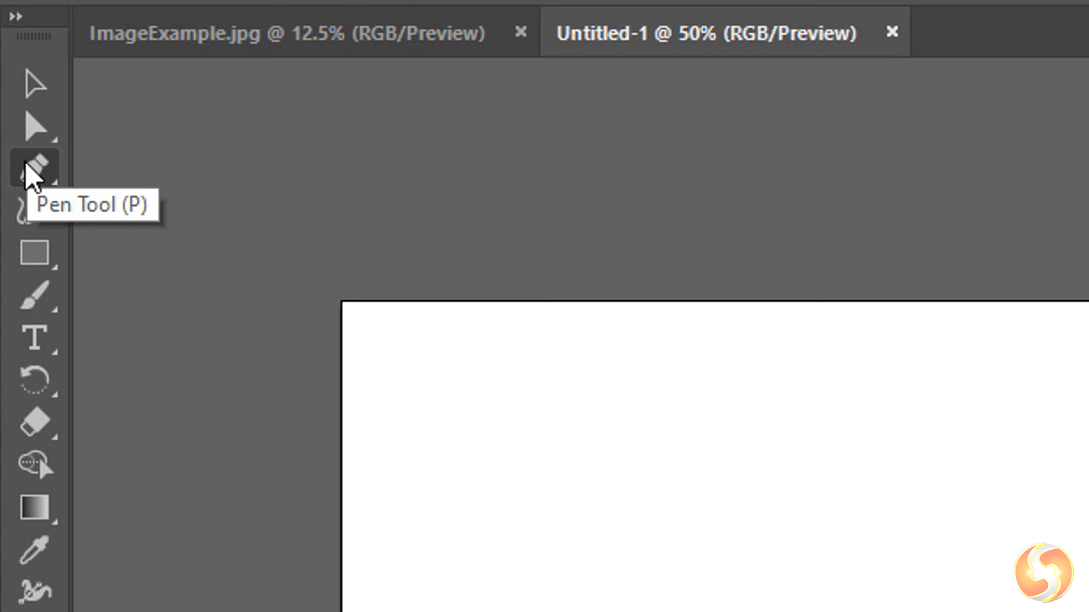
click(13, 199)
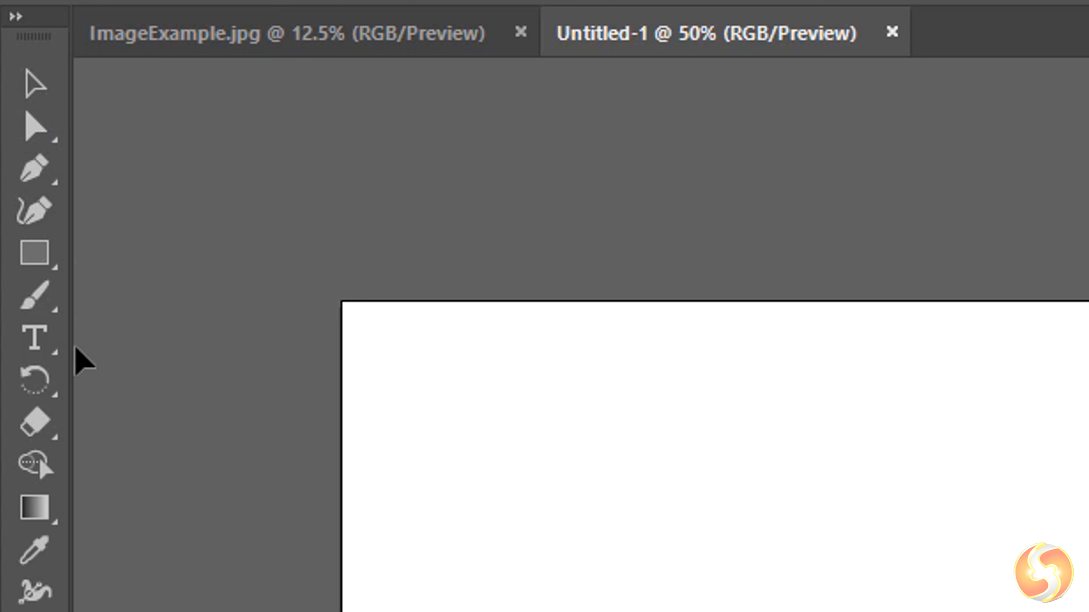
click(37, 128)
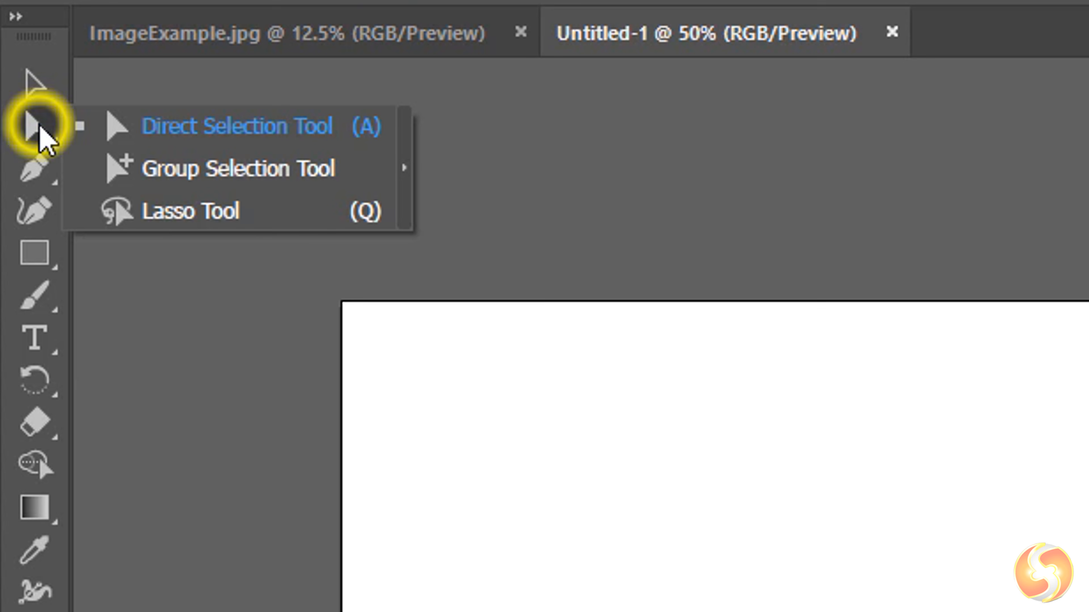
click(38, 179)
click(42, 299)
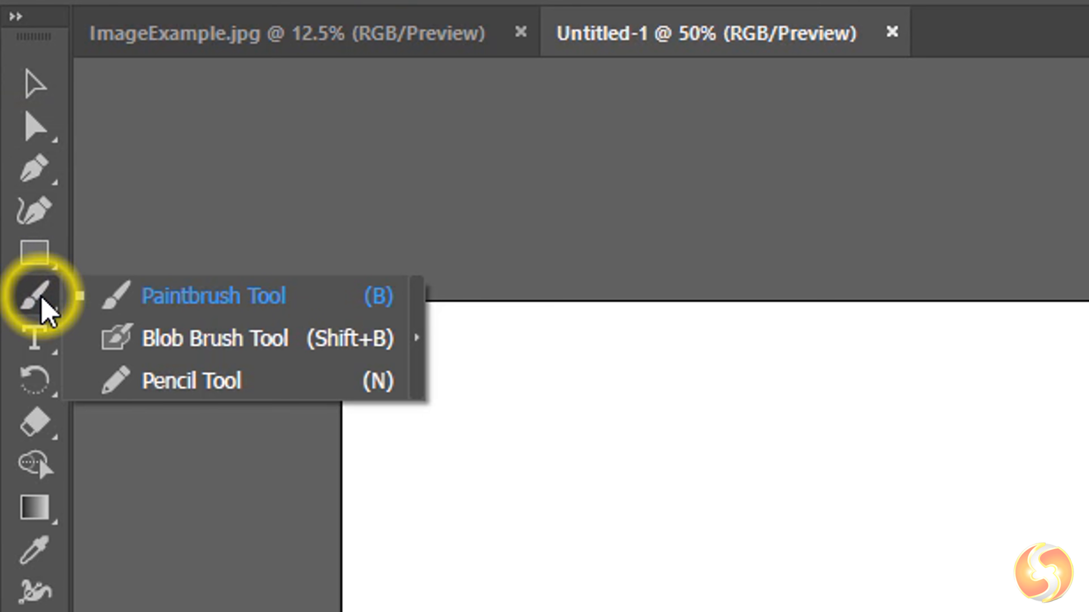
click(38, 339)
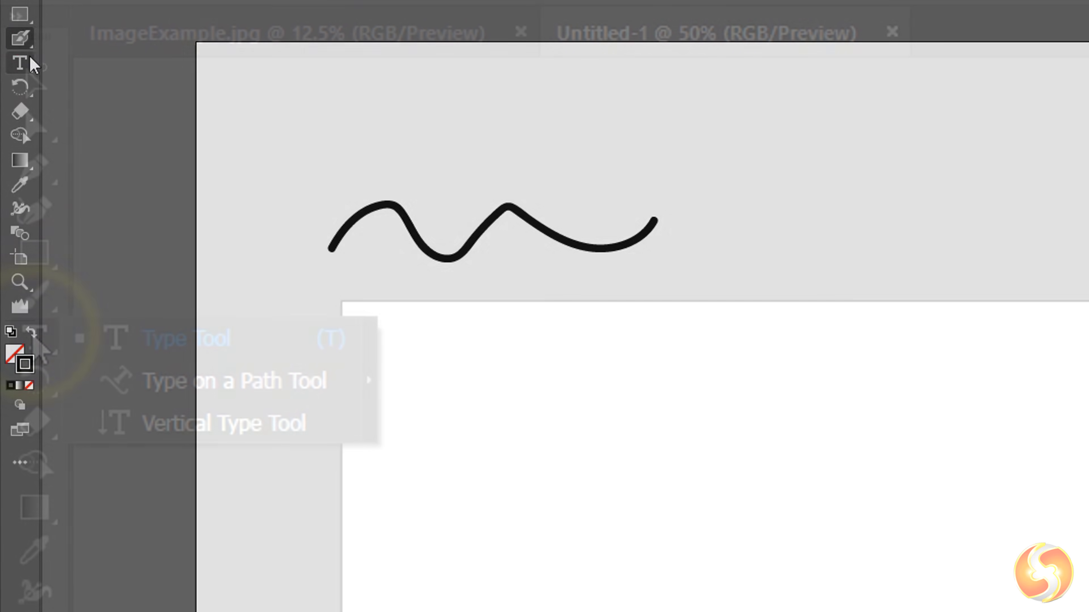
Set the Blob Brush size to 63 pt and paint a thick wavy stroke below the thin one
click(22, 39)
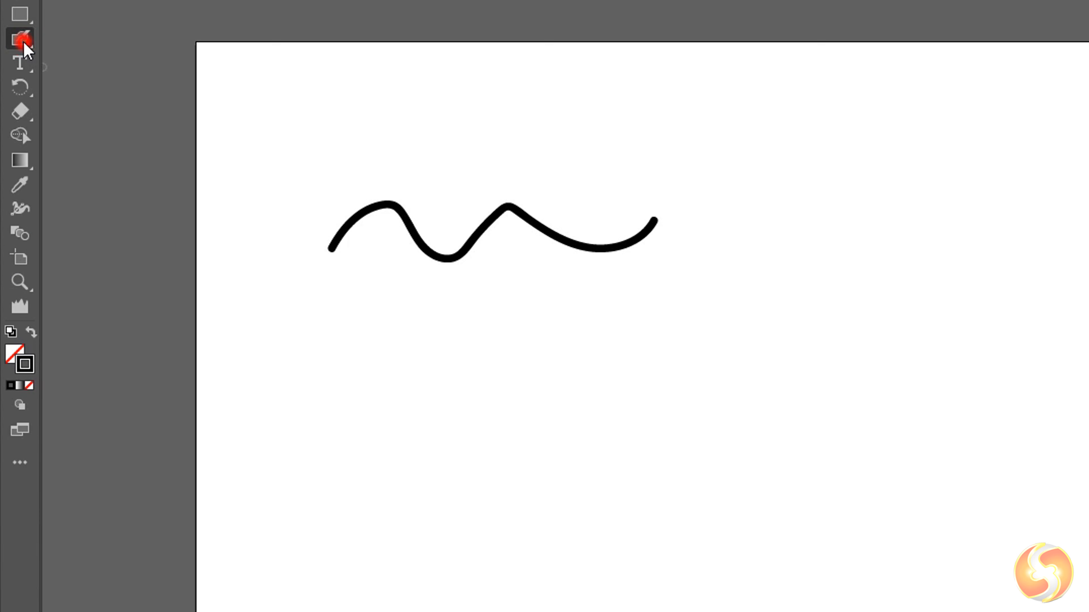
double_click(23, 41)
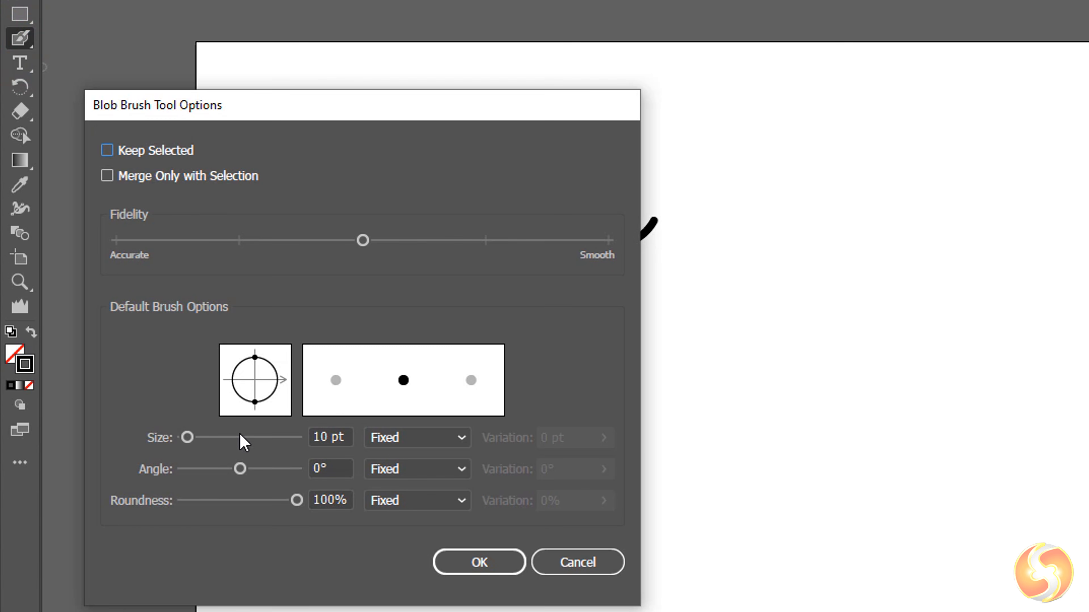
drag(187, 438, 215, 441)
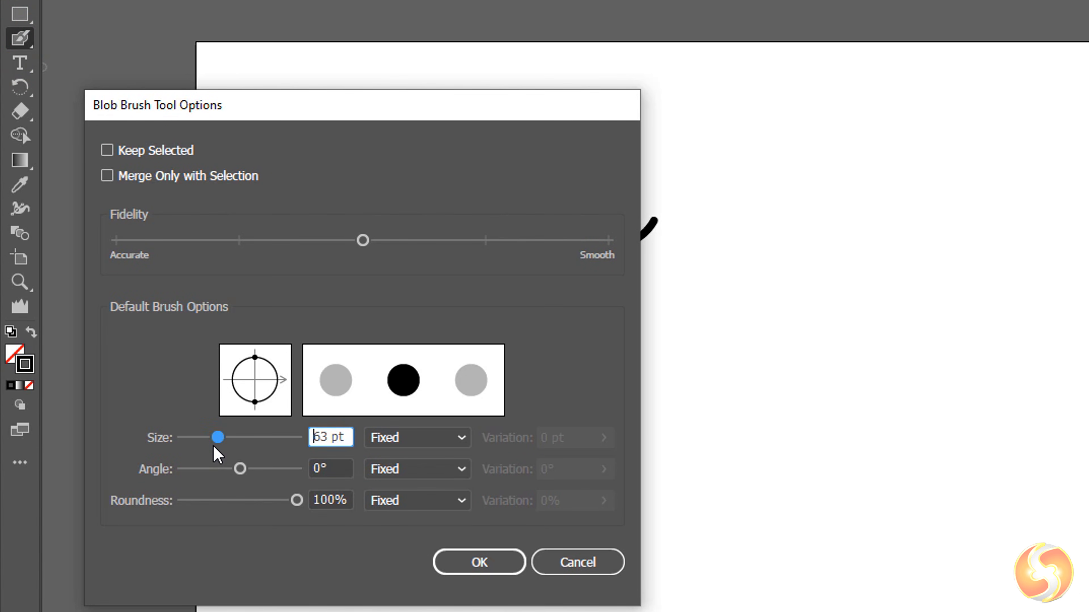
mouse_move(343, 370)
mouse_down()
mouse_move(363, 343)
mouse_move(422, 374)
mouse_move(490, 350)
mouse_move(564, 368)
mouse_move(710, 328)
mouse_up()
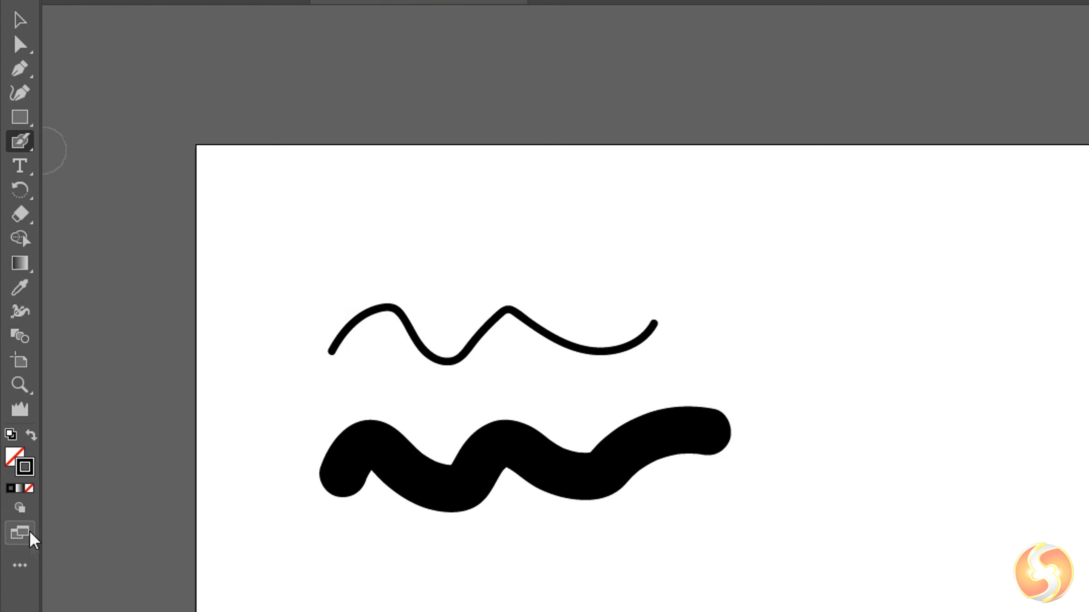
Add the Spiral Tool from the full tool collection to the end of the toolbar's tools
click(23, 567)
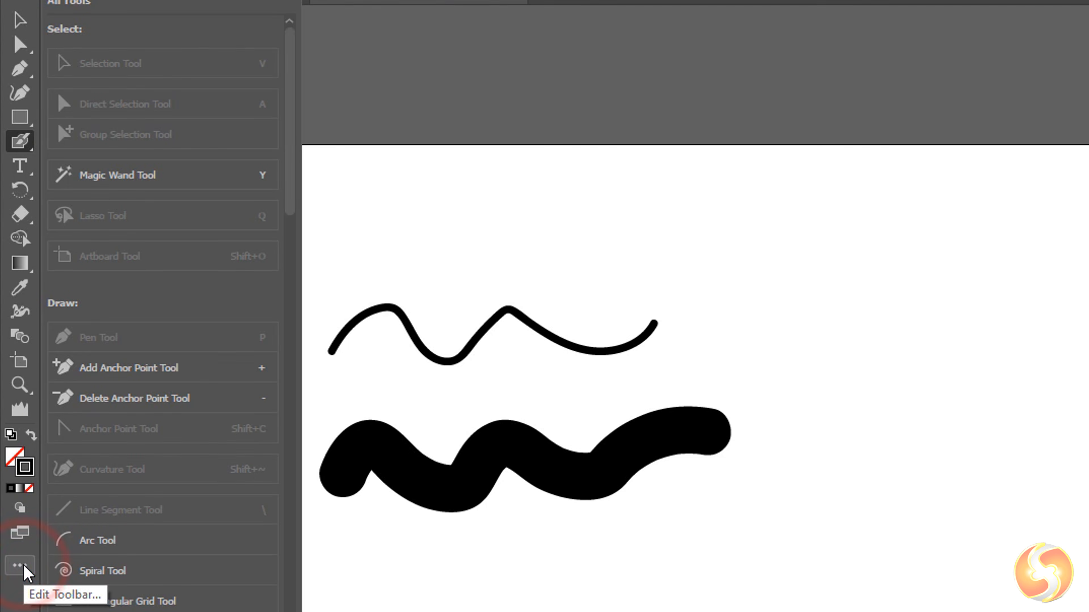
scroll(176, 257, down, 8)
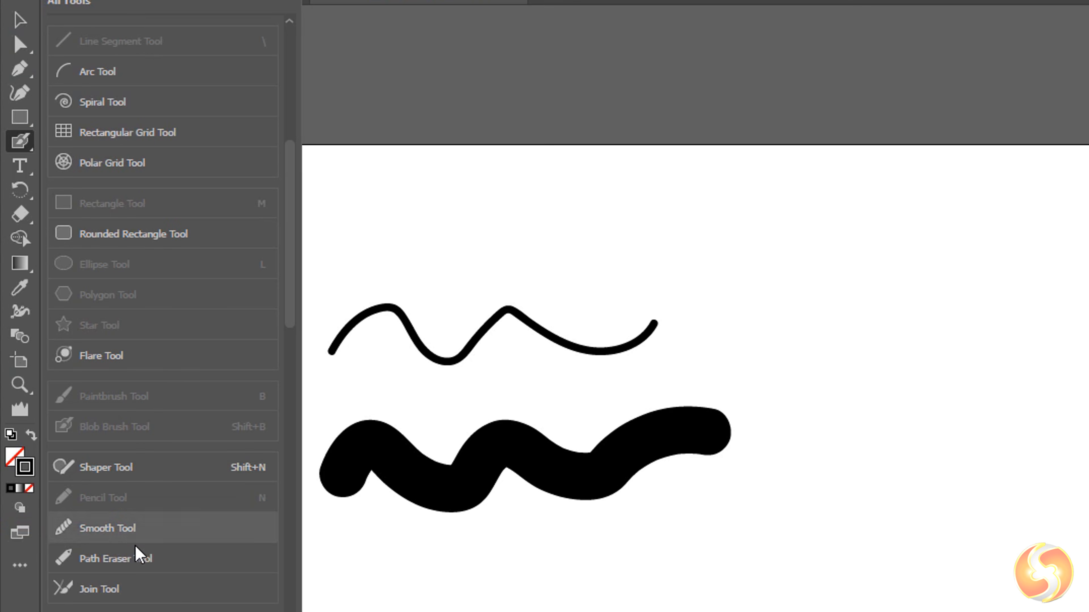
click(133, 103)
drag(133, 103, 24, 424)
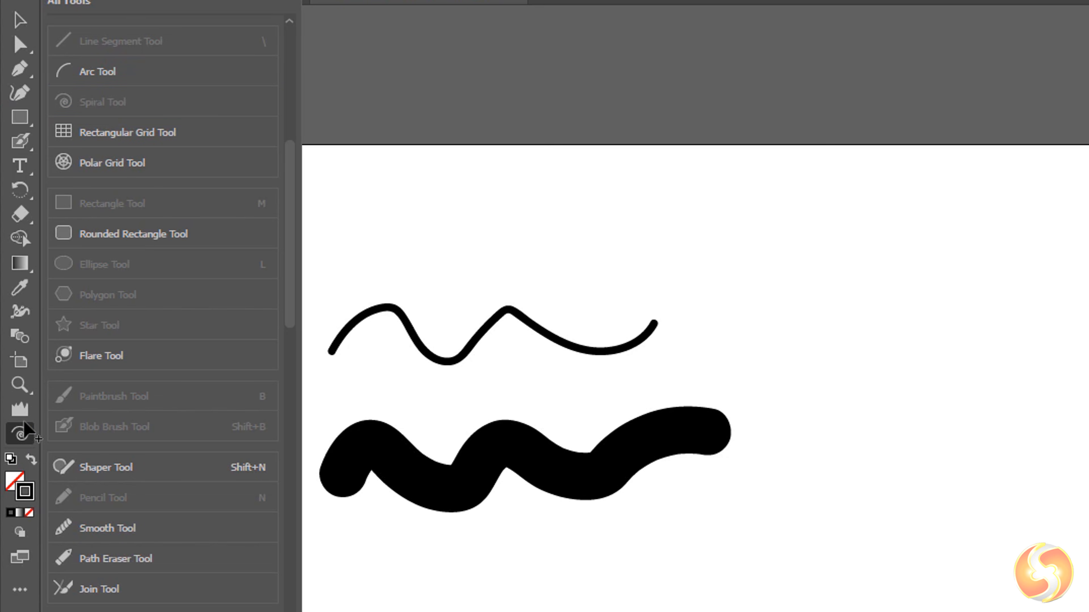
click(22, 440)
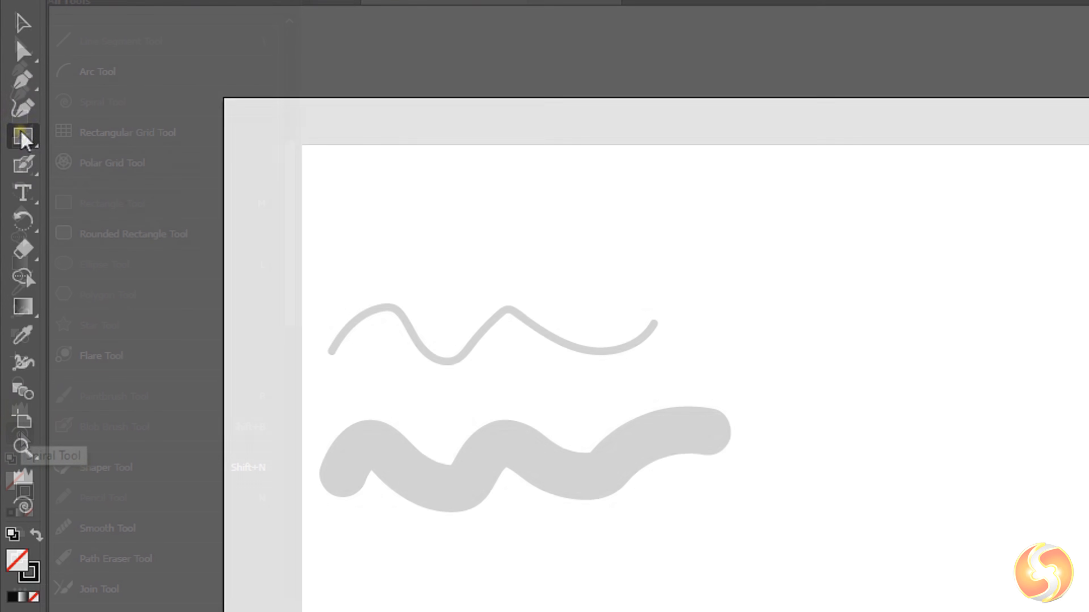
Draw a rising diagonal line on the blank artboard with the Line Segment Tool
click(24, 136)
click(139, 248)
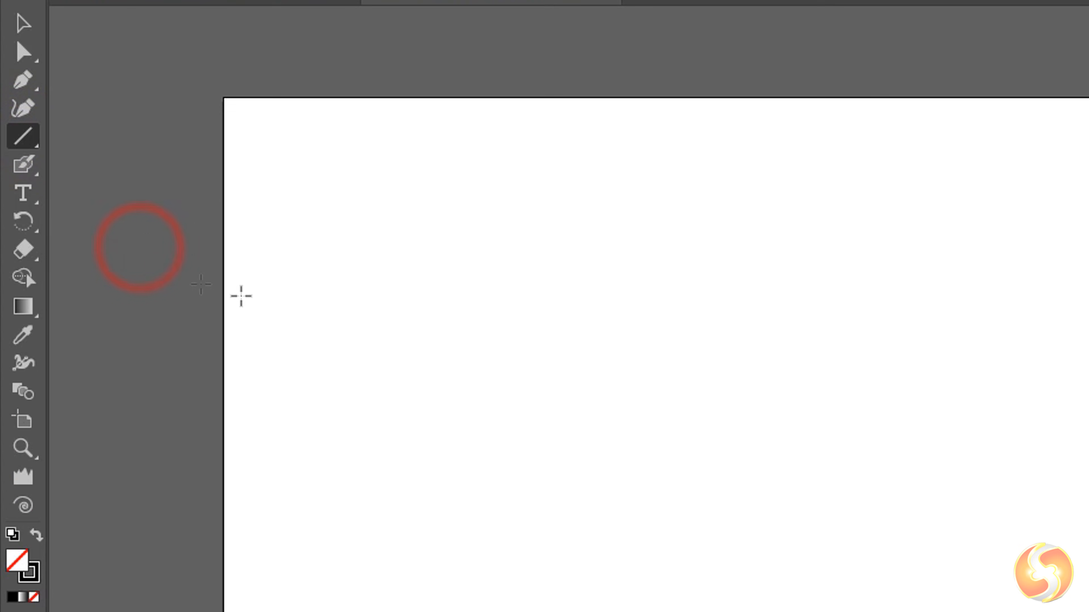
drag(319, 307, 636, 199)
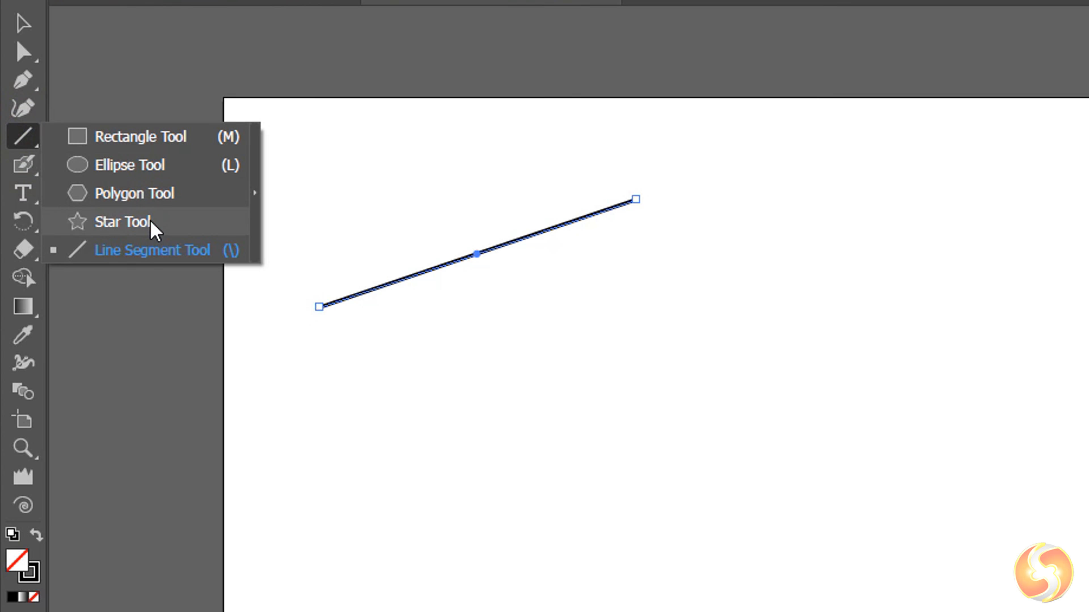
Create a star below the diagonal line with radii of 25 px and 50 px and 7 points
click(150, 221)
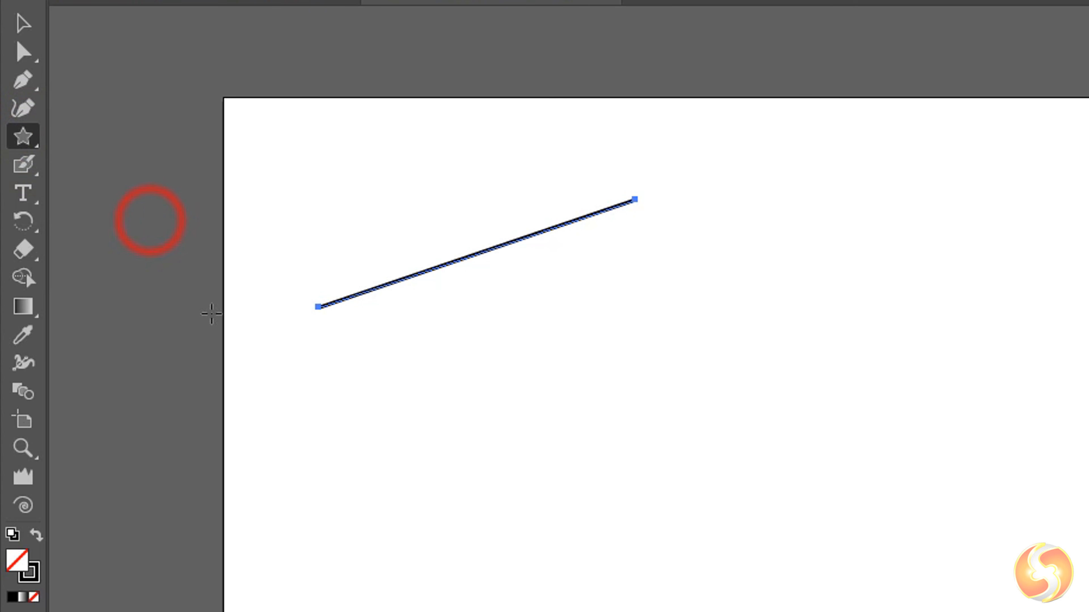
click(526, 388)
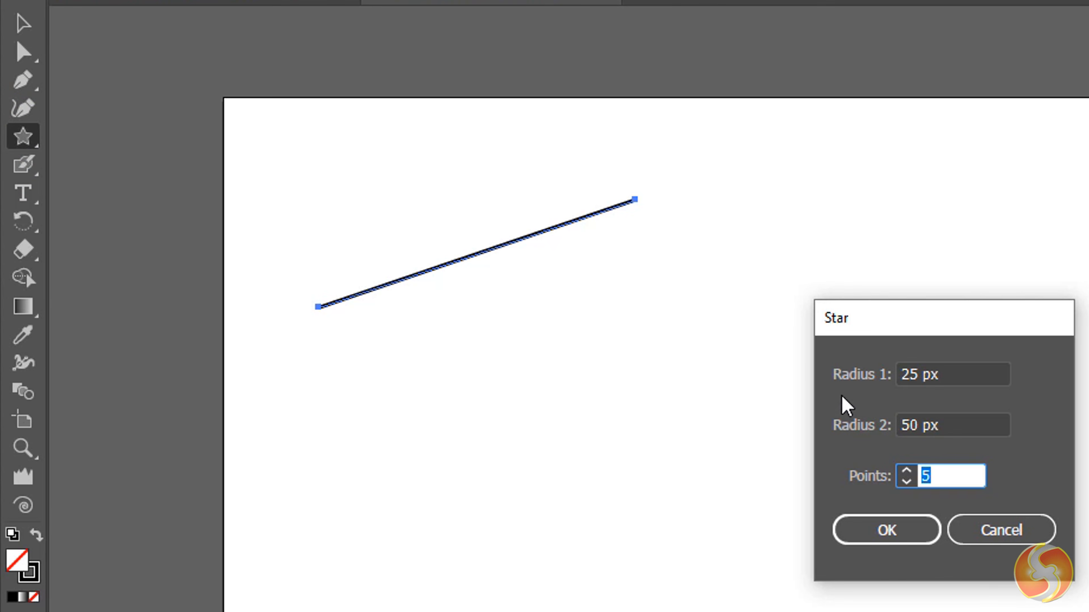
click(911, 470)
click(910, 470)
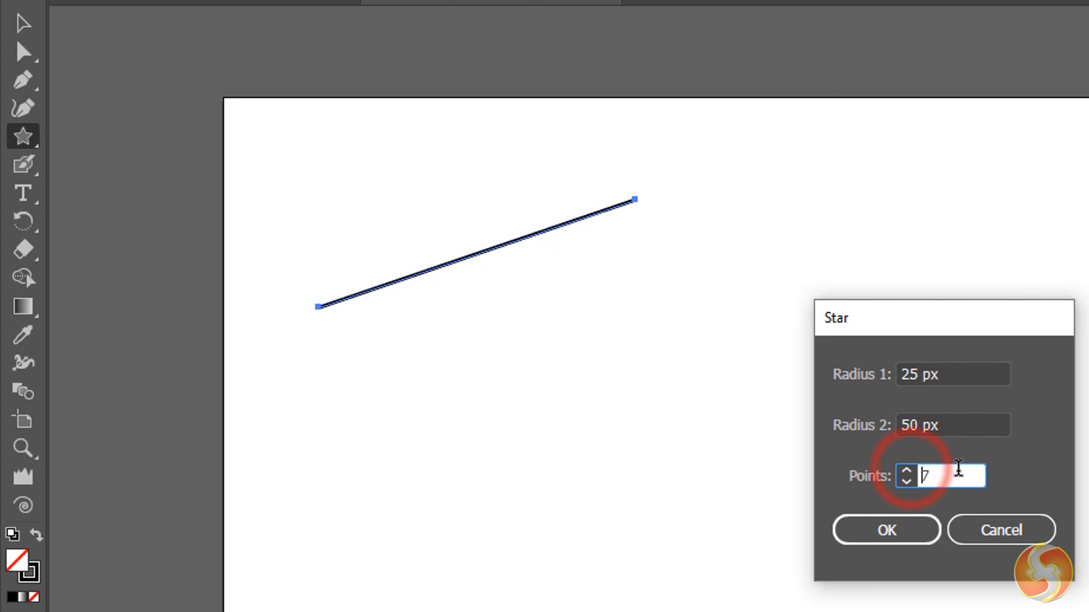
click(887, 531)
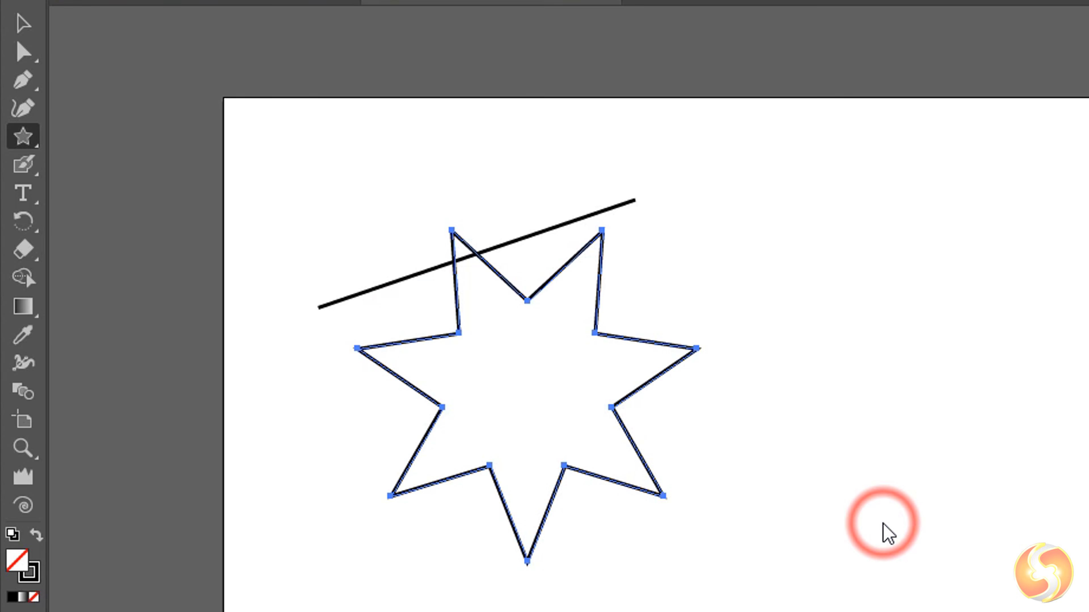
Draw a freehand wavy path on an empty area of the artboard with the Pencil Tool
click(24, 167)
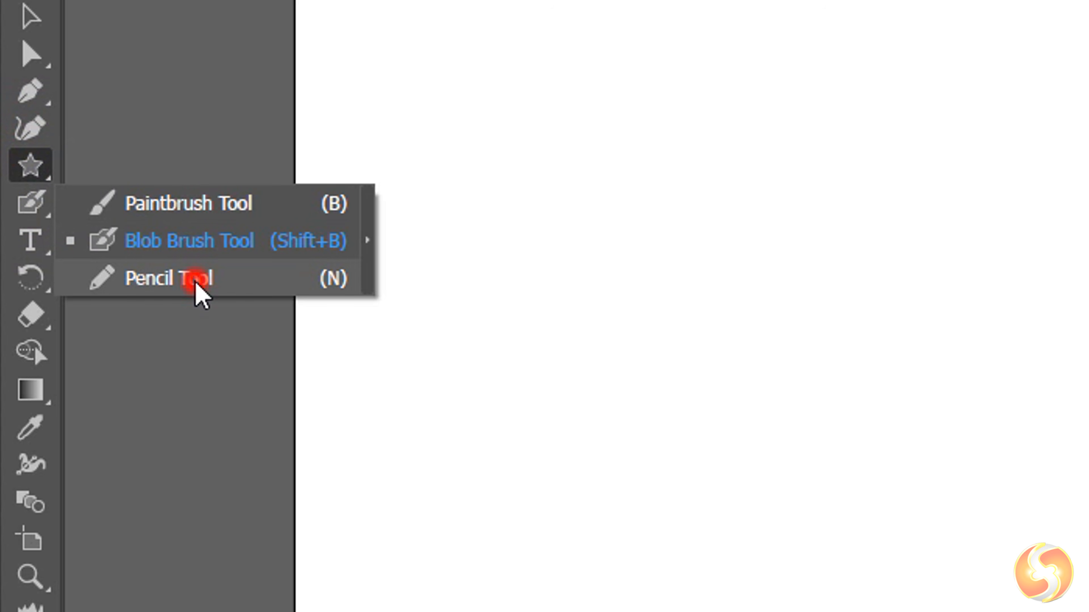
click(196, 279)
mouse_move(416, 205)
mouse_down()
mouse_move(460, 179)
mouse_move(693, 199)
mouse_move(775, 163)
mouse_up()
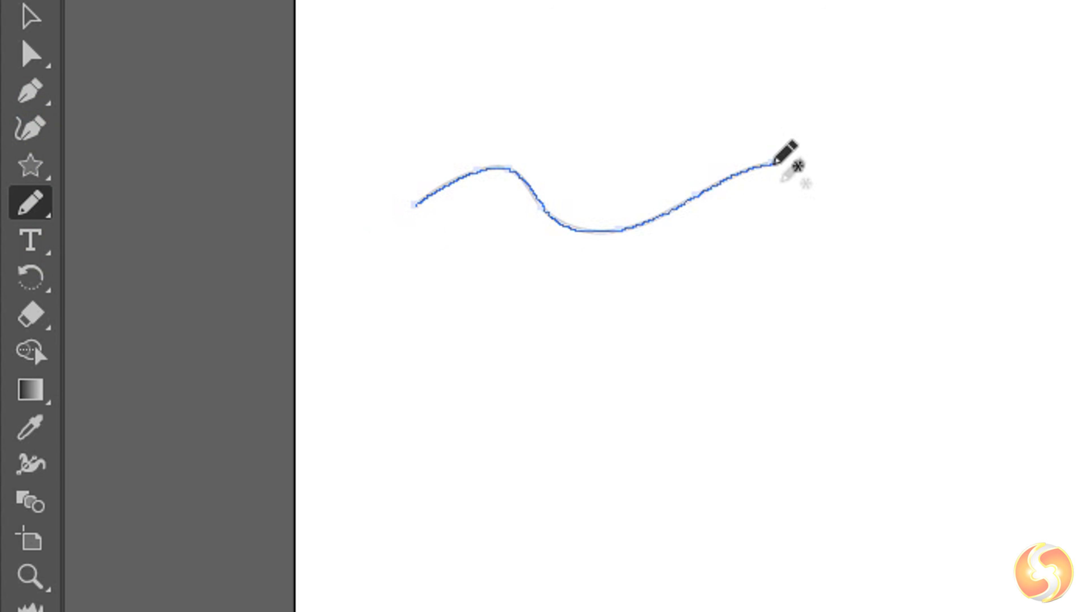
Paint a similar wavy stroke below the pencil path with the Paintbrush Tool
click(29, 203)
click(169, 208)
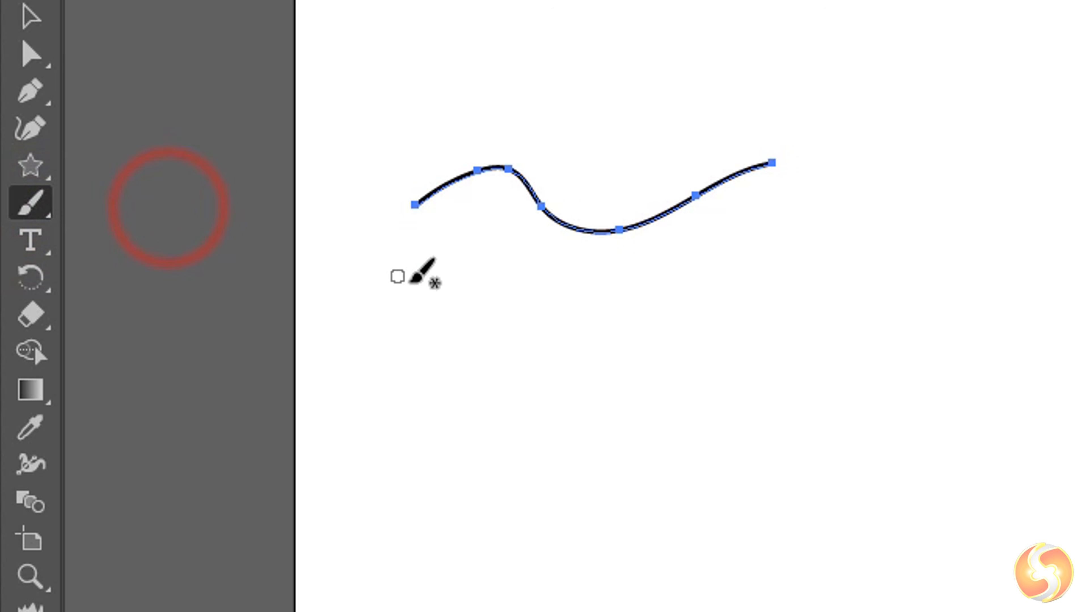
mouse_move(412, 302)
mouse_down()
mouse_move(686, 308)
mouse_move(790, 293)
mouse_up()
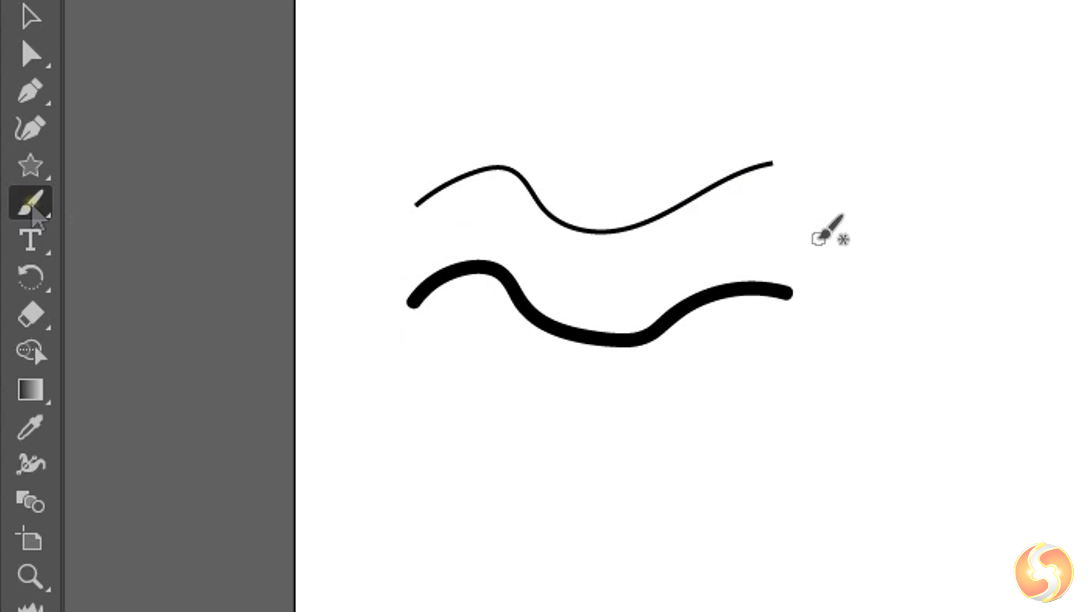
Paint another freehand stroke below the paintbrush stroke with the Blob Brush Tool
click(29, 203)
click(136, 243)
mouse_move(423, 430)
mouse_down()
mouse_move(478, 369)
mouse_move(583, 439)
mouse_move(706, 400)
mouse_move(807, 396)
mouse_up()
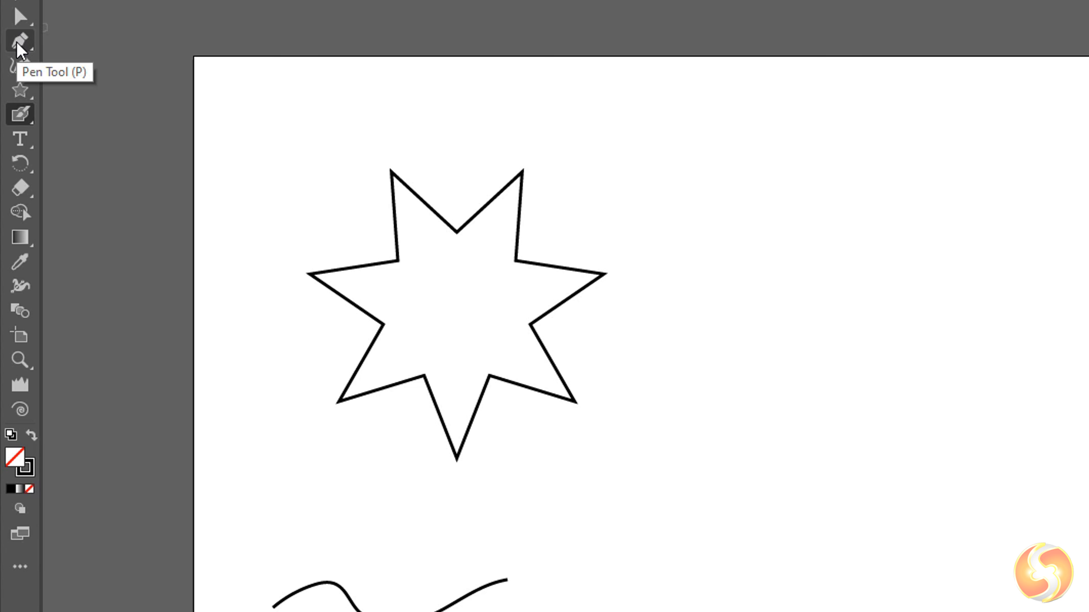
Draw a closed four-sided path with straight edges to the right of the star using the Pen Tool
click(17, 43)
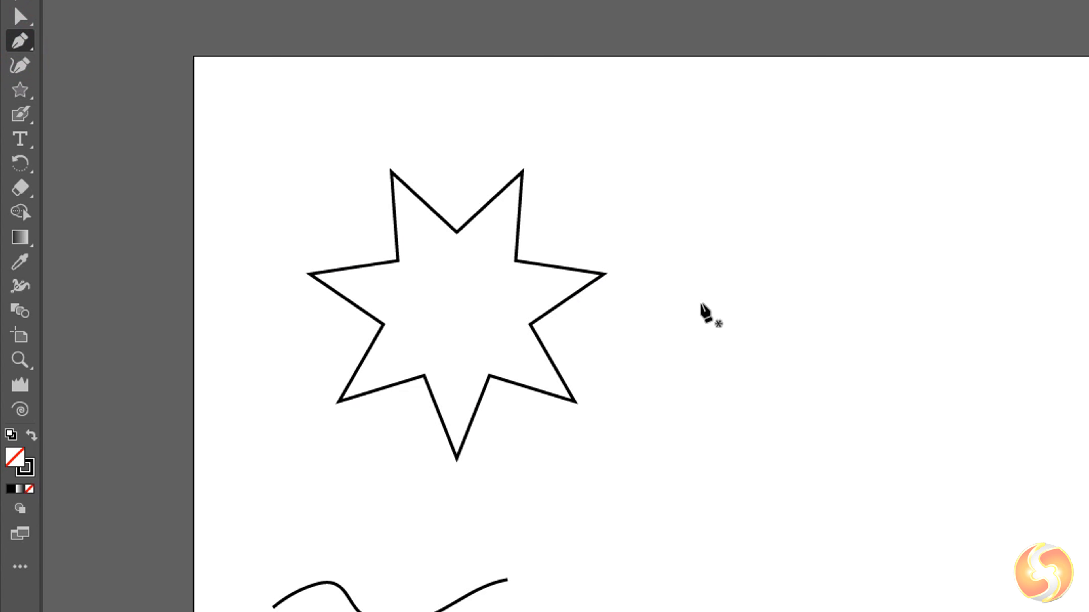
click(856, 172)
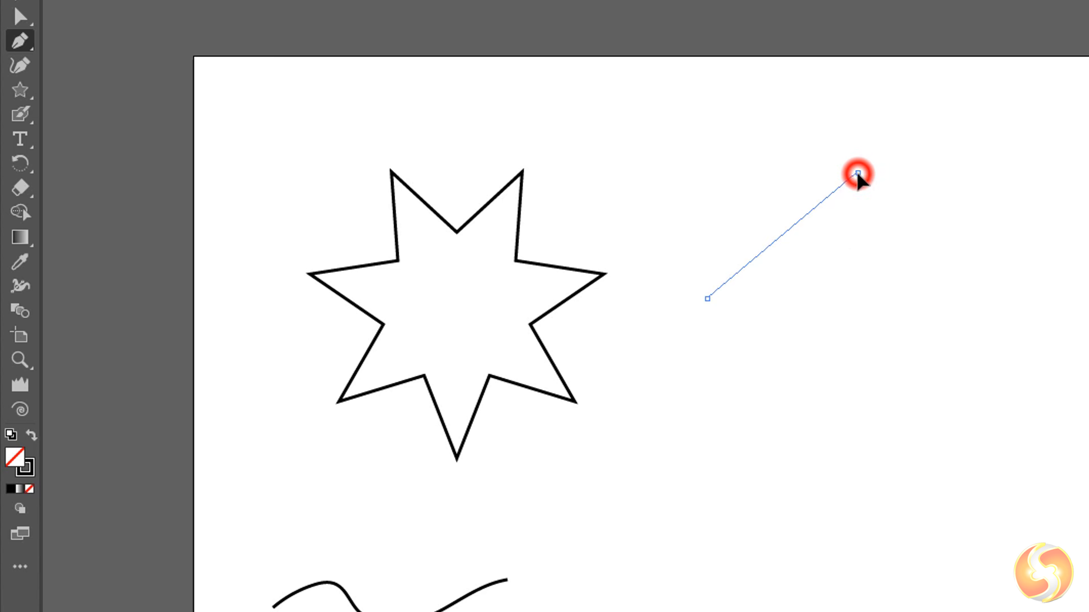
click(957, 329)
click(819, 373)
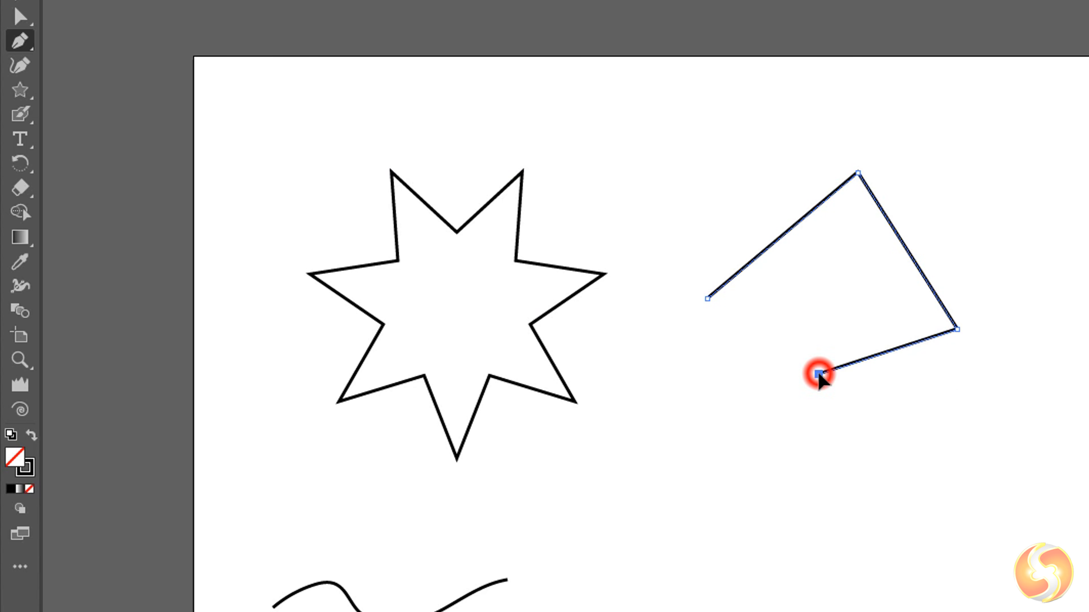
click(706, 298)
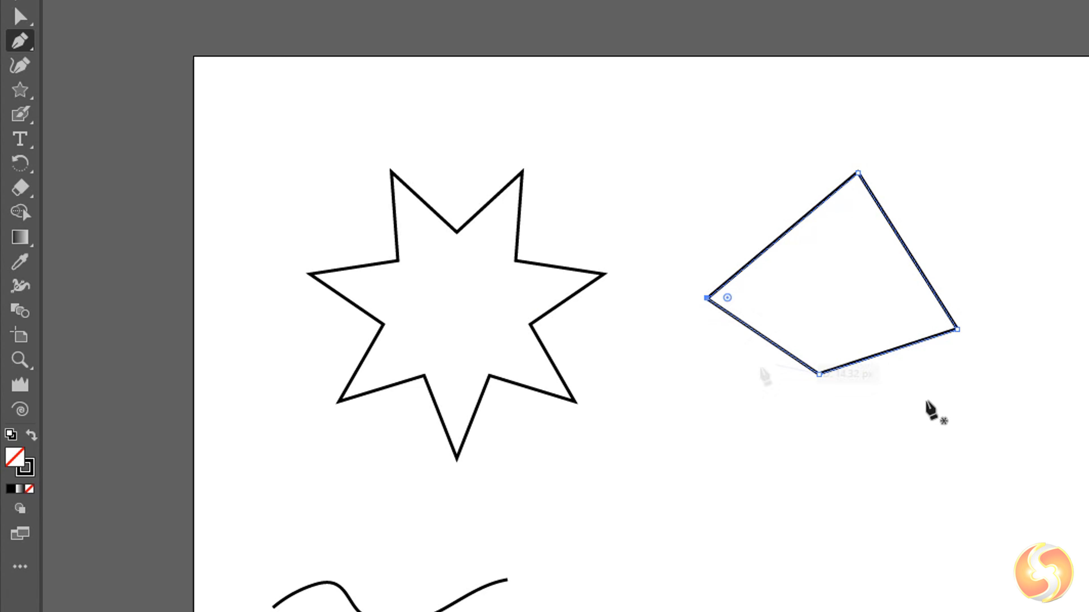
key(ctrl+z)
key(Escape)
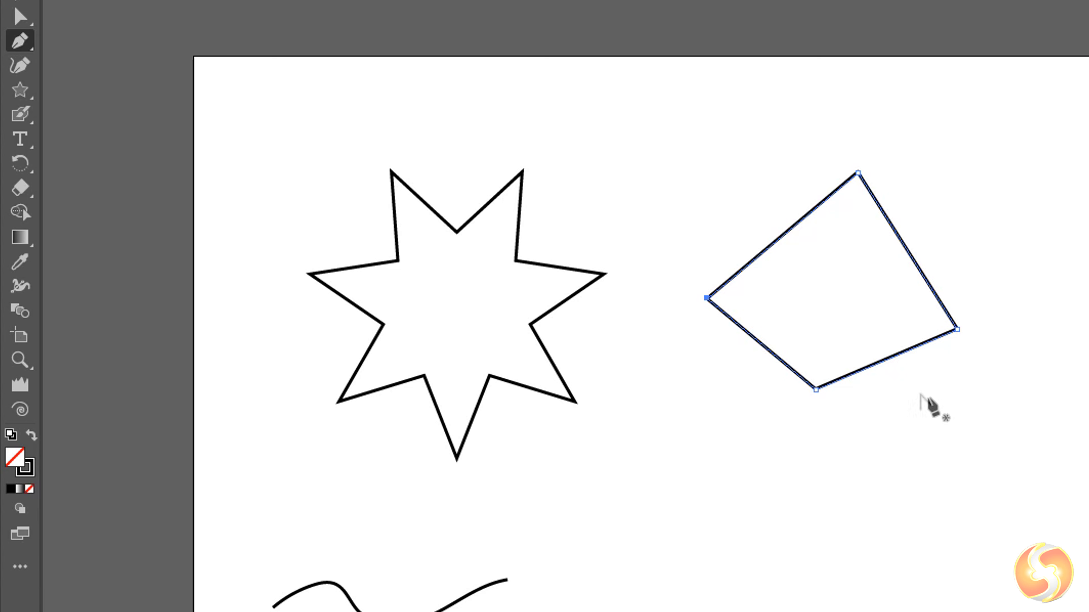
Convert the bottom, right and top corner anchors of the four-sided path into smooth curves
drag(816, 391, 773, 389)
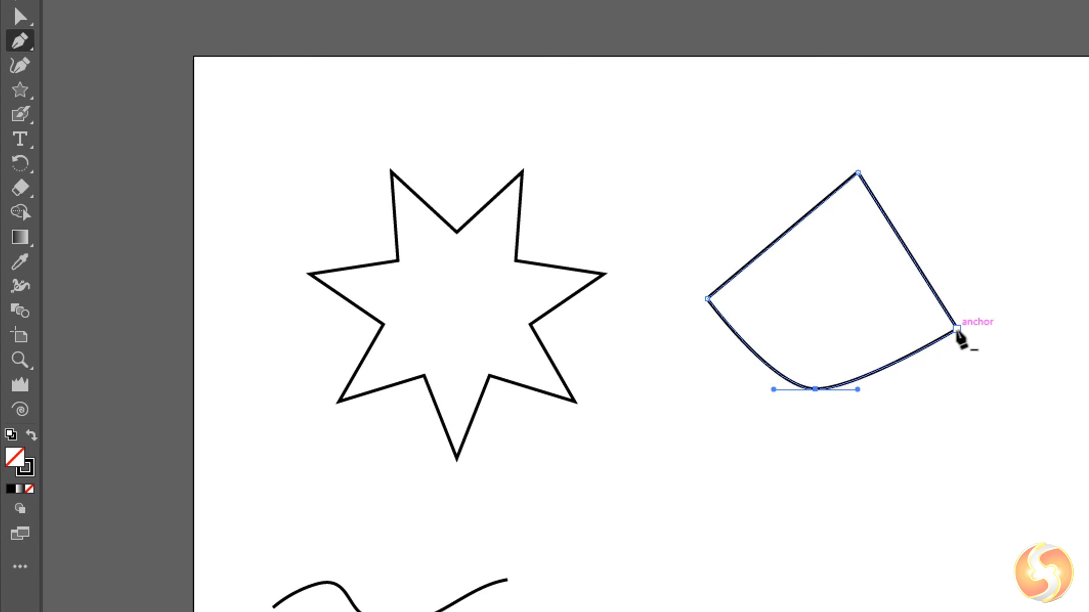
drag(956, 328, 967, 244)
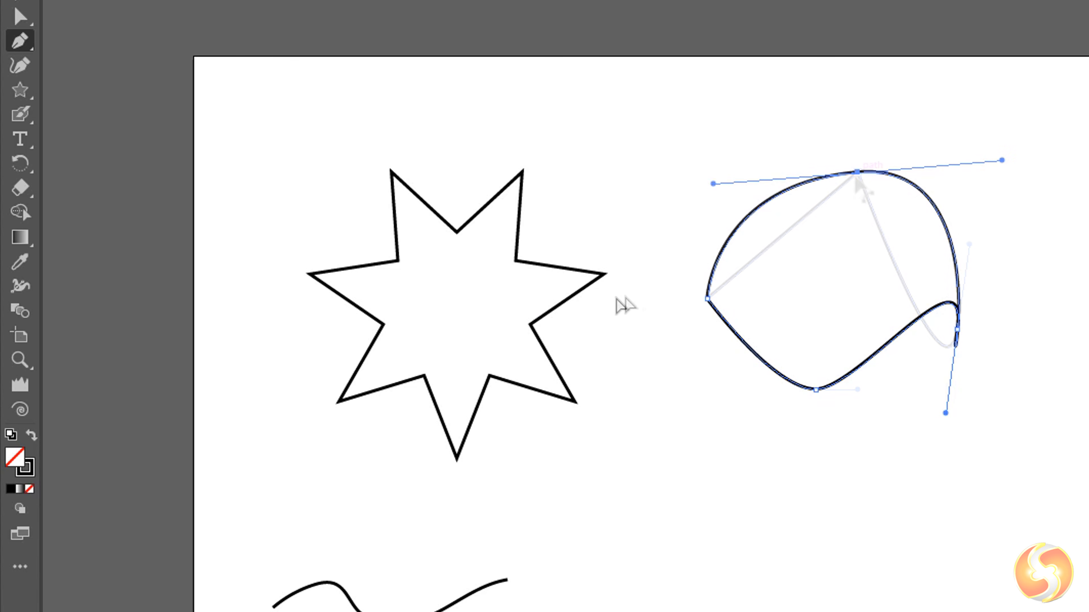
Select the star, add an anchor point on its right arm and bend the arm's edges into a rounded curve
ctrl+click(554, 308)
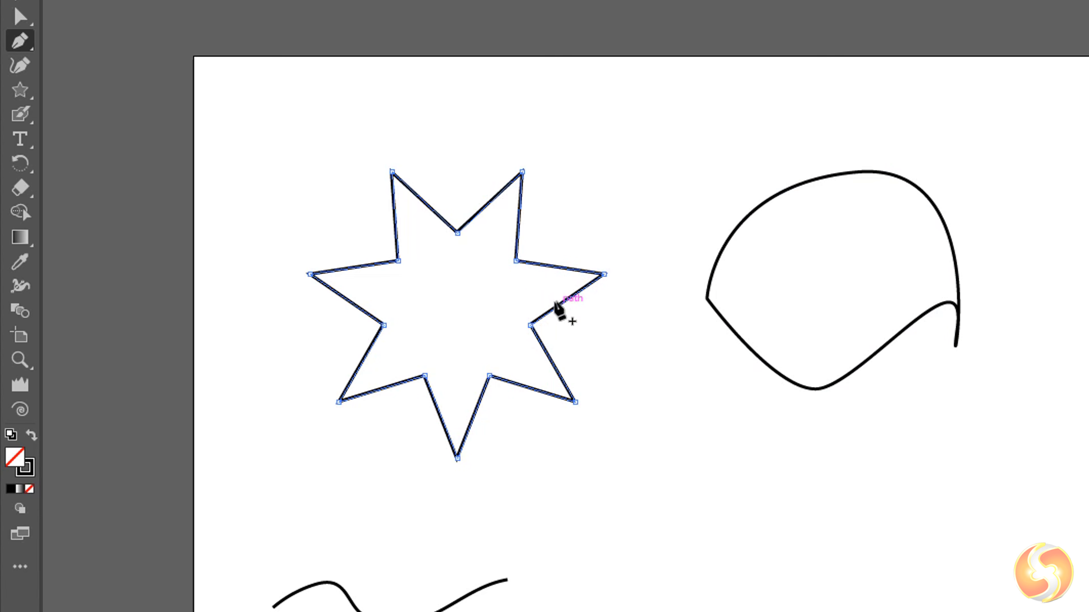
click(553, 267)
drag(553, 266, 627, 227)
click(603, 274)
drag(603, 275, 581, 310)
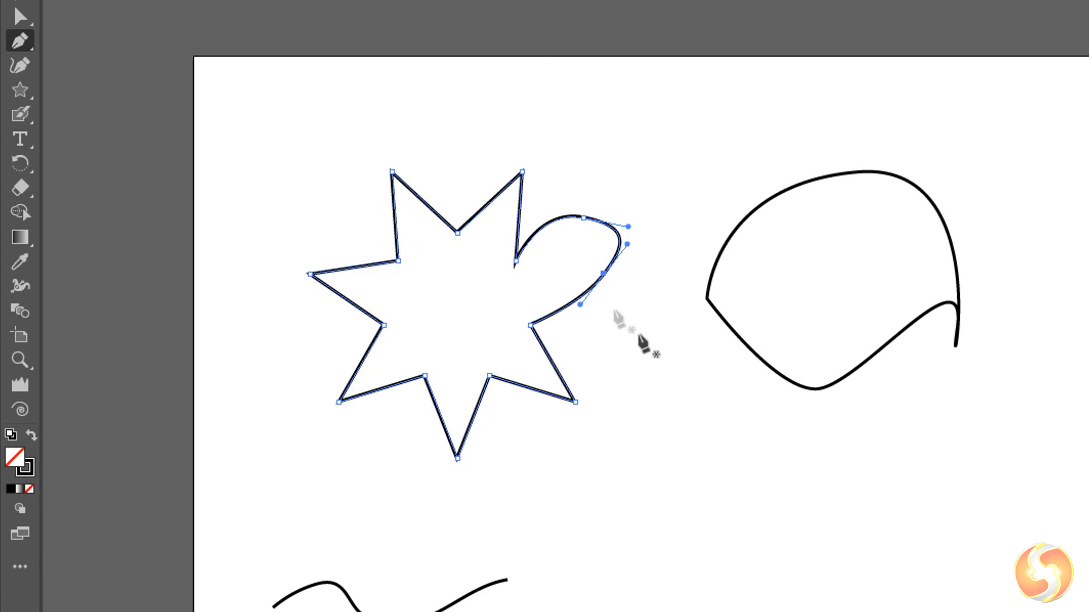
Undo the curve edits and the added anchor point on the star
key(ctrl+z)
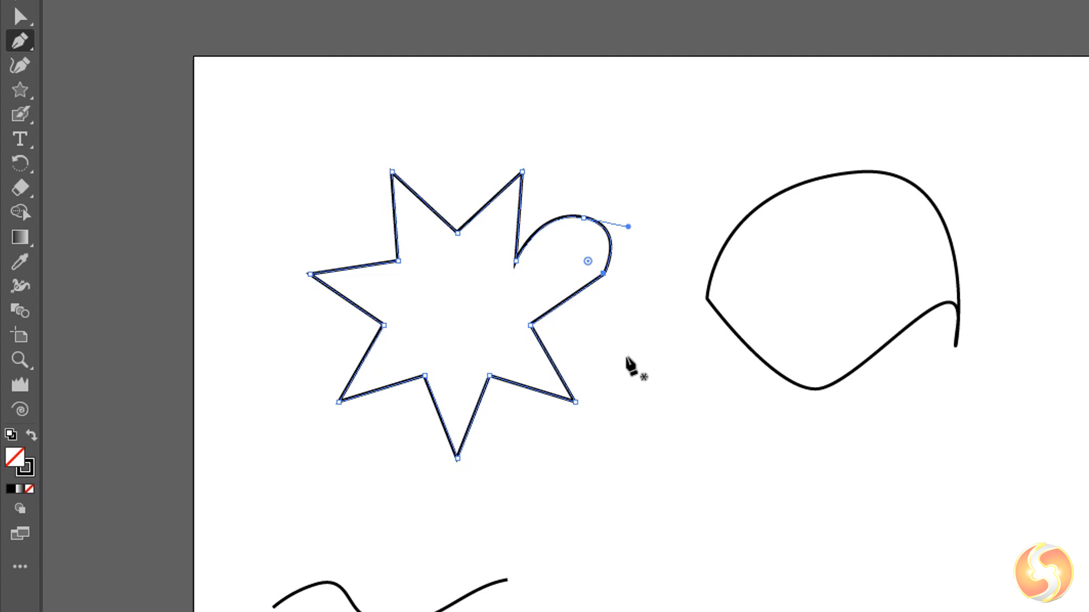
key(ctrl+z)
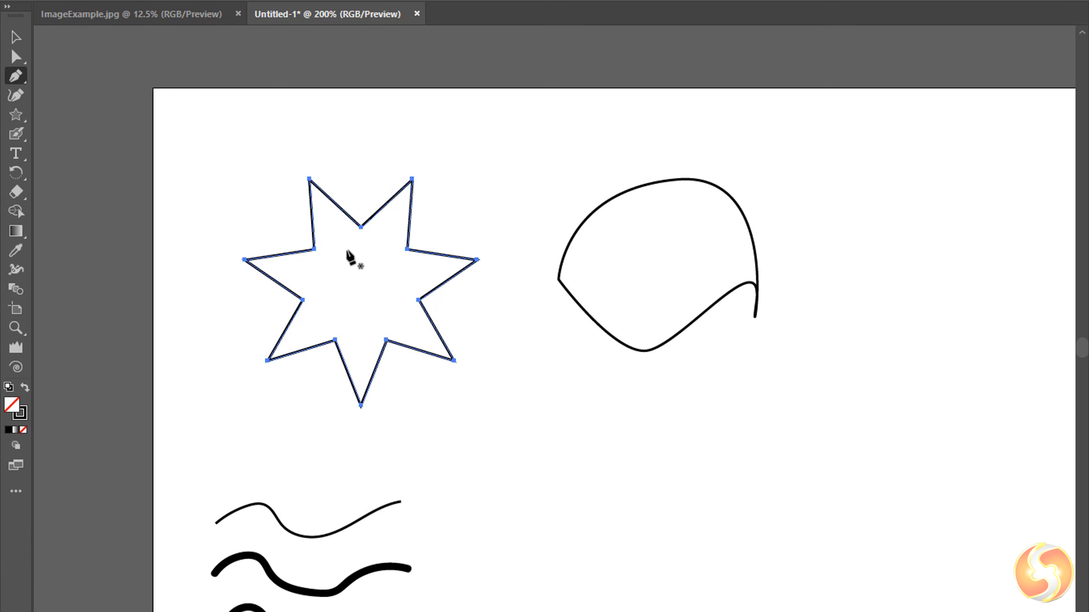
Zoom in and out around the star and move the view across to the freehand strokes
scroll(349, 256, up, 2)
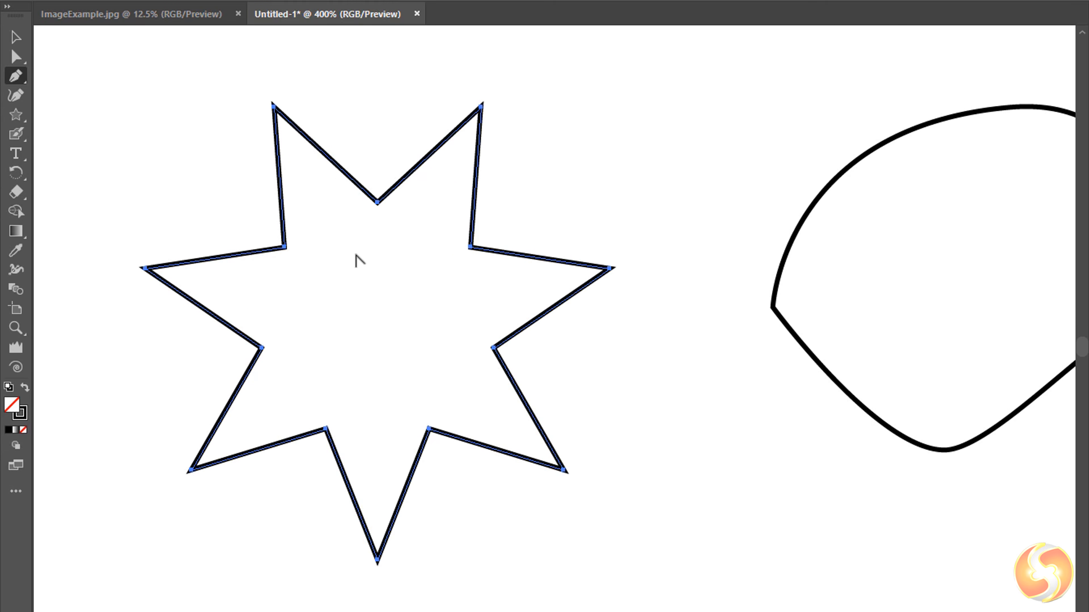
scroll(669, 285, up, 2)
scroll(619, 299, down, 6)
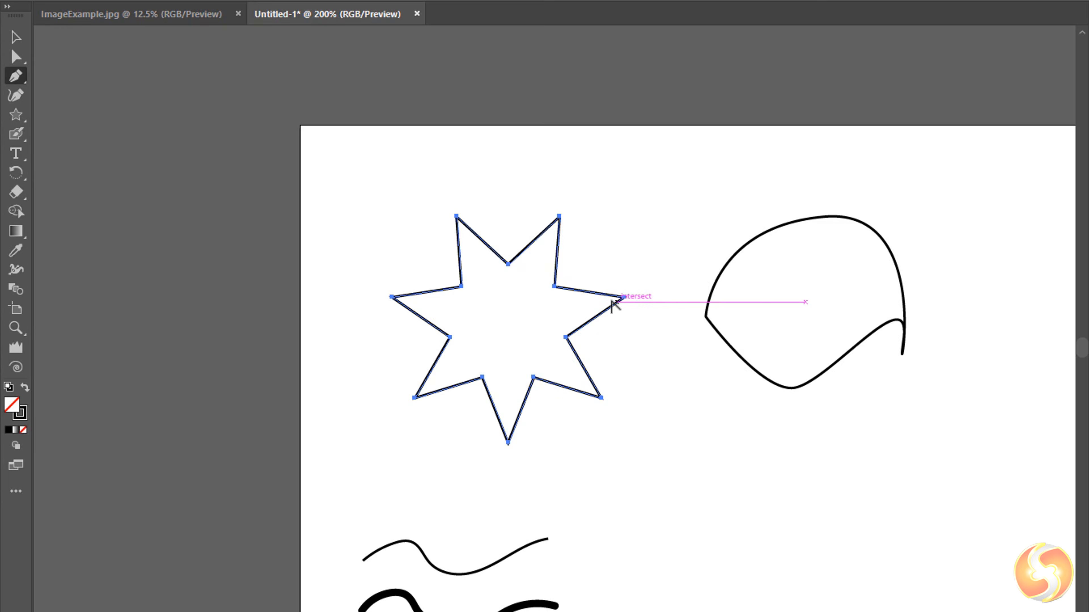
scroll(549, 508, up, 8)
scroll(541, 508, down, 8)
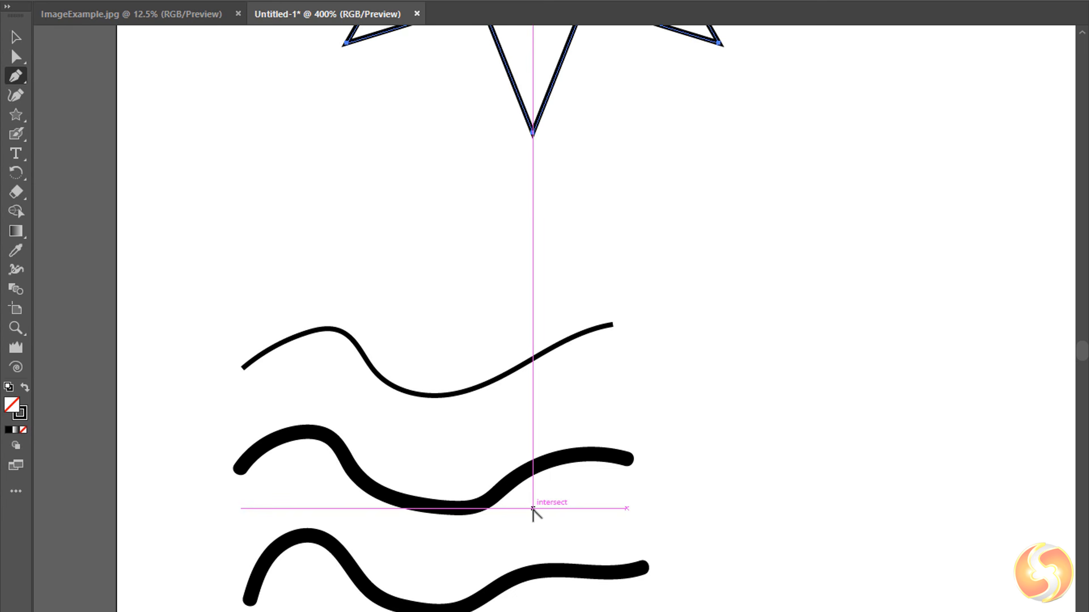
scroll(615, 372, up, 2)
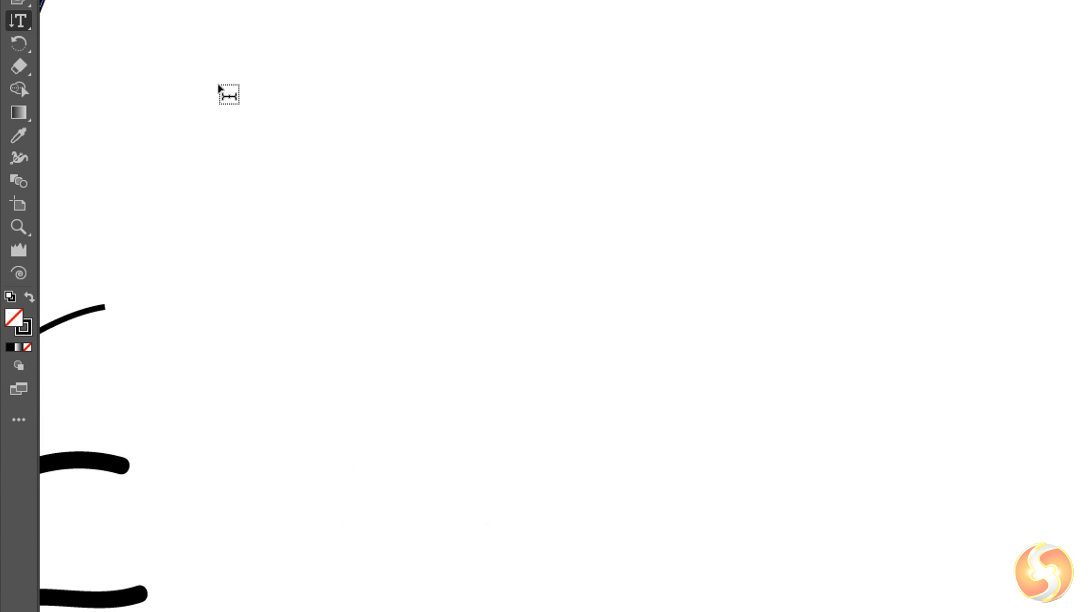
Create a wide text frame with the Type Tool beside the freehand strokes and fill it with "Hello there!" repeated six times
drag(16, 27, 65, 26)
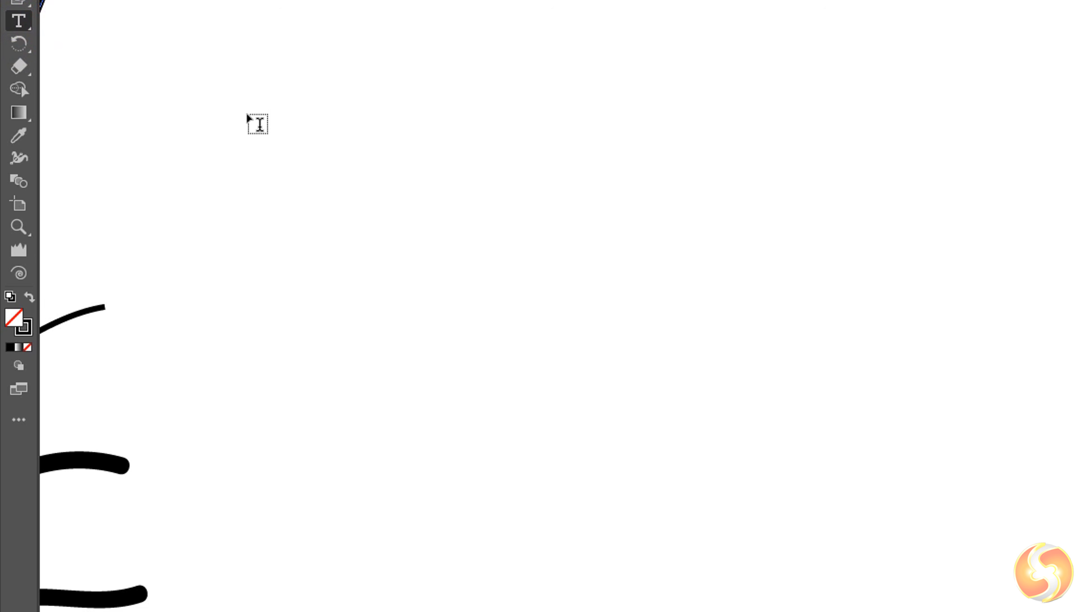
drag(284, 98, 984, 345)
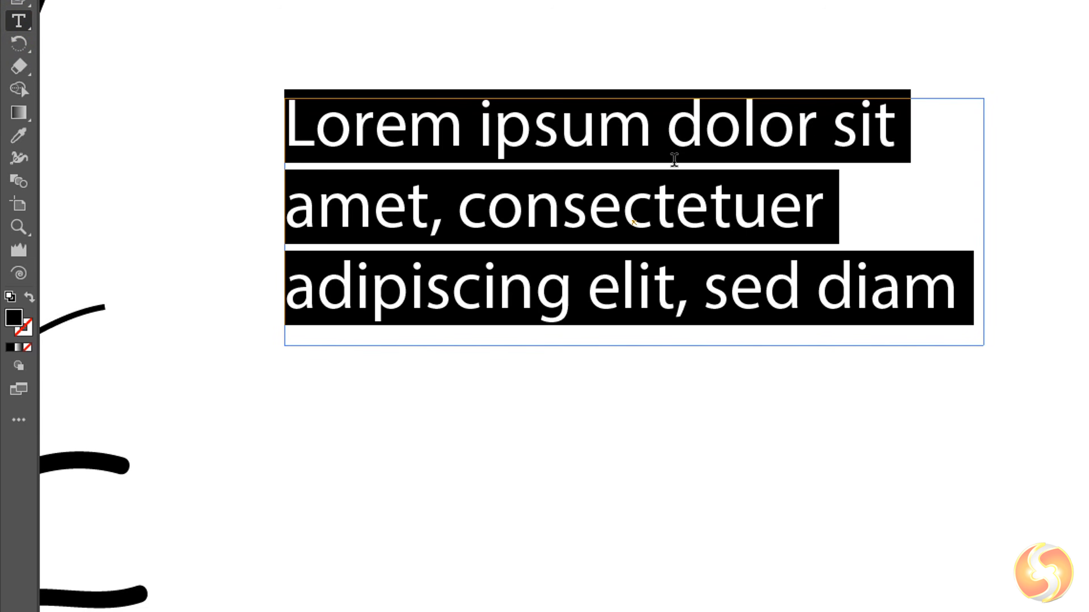
text(Hello there)
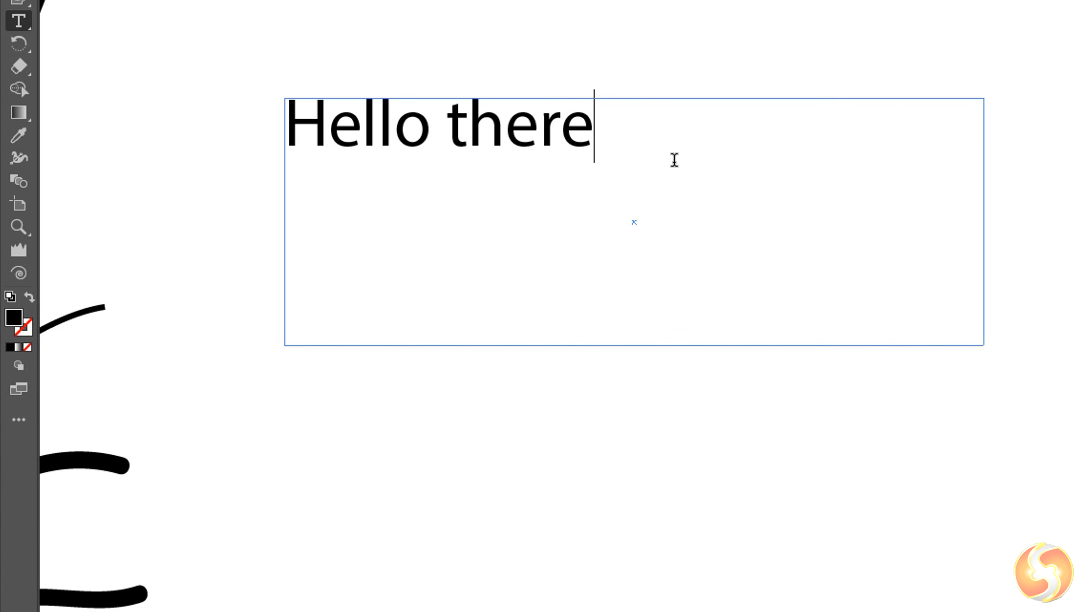
key(ctrl+v)
key(ctrl+v)
key(ctrl+v)
key(ctrl+v)
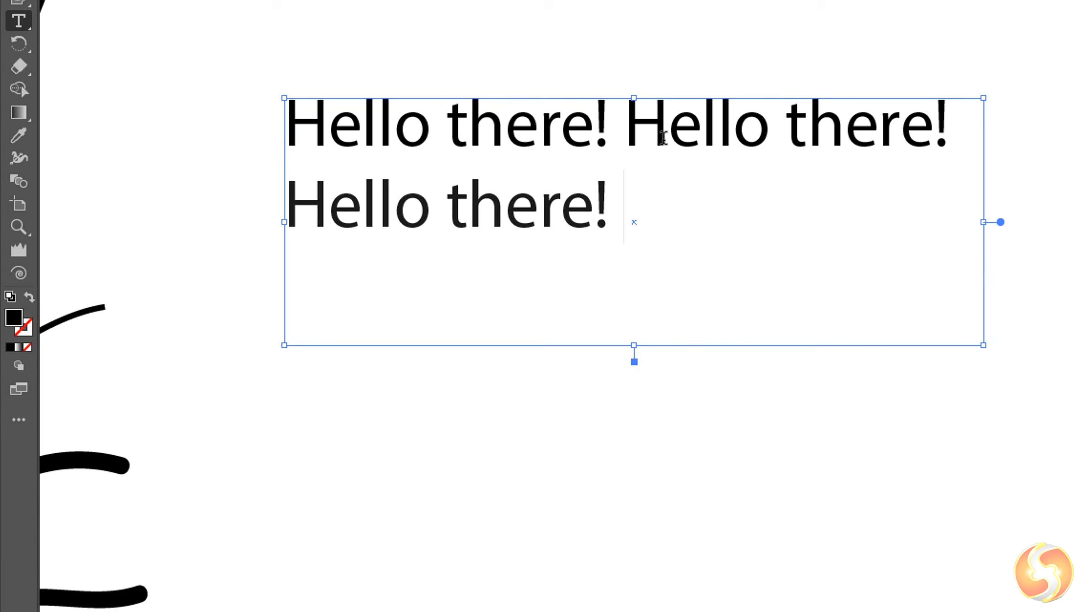
text(Hello there!)
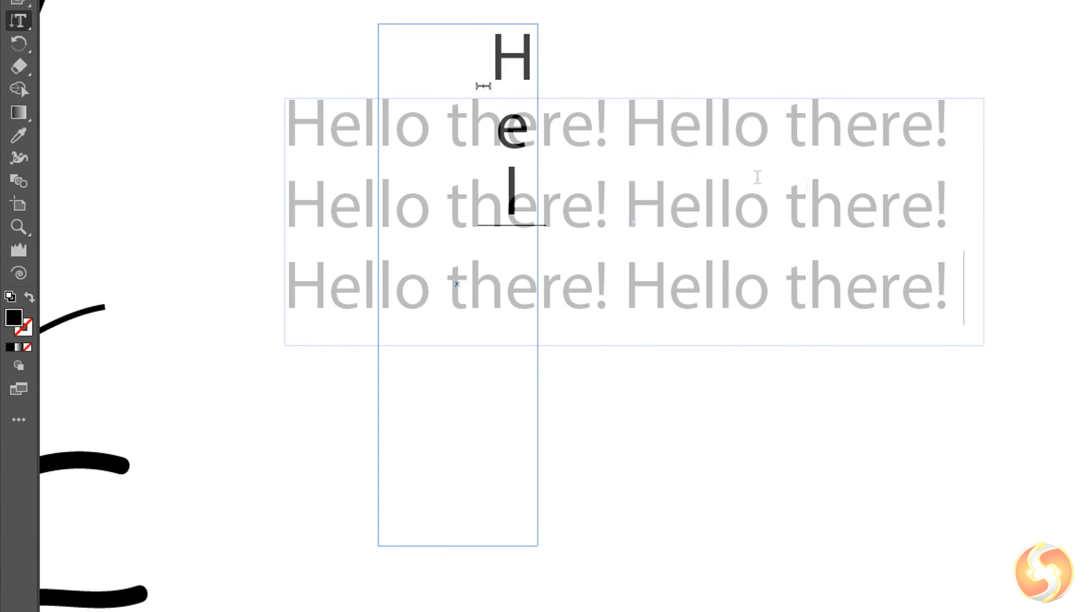
Enter "Hello" in a tall, narrow frame with the Vertical Type Tool
text(lo)
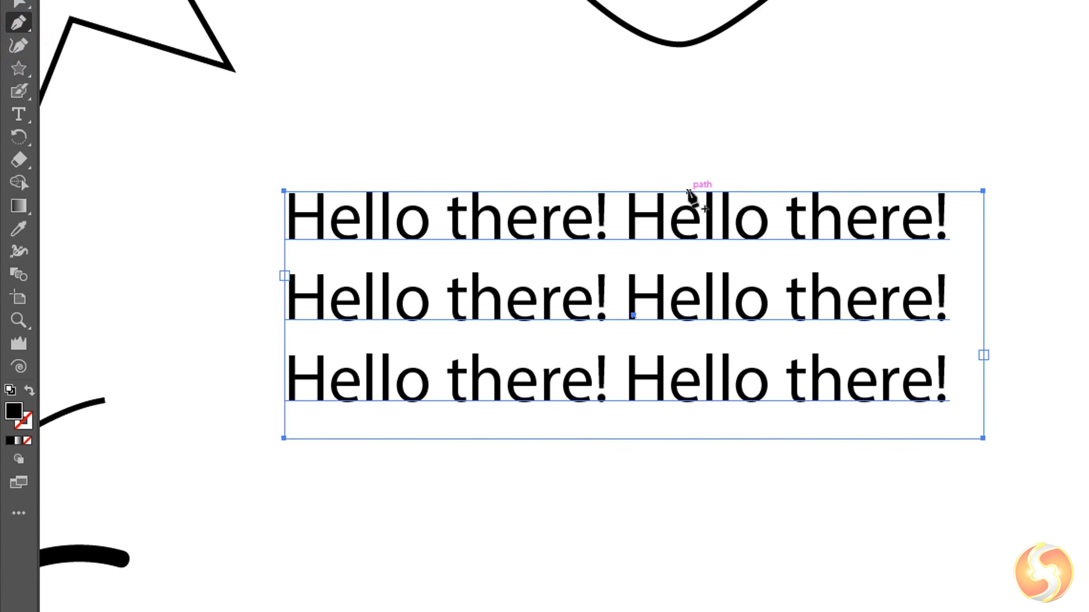
Add two anchor points to the text frame's top edge, pulling the left one down and the right one up and outward
click(688, 190)
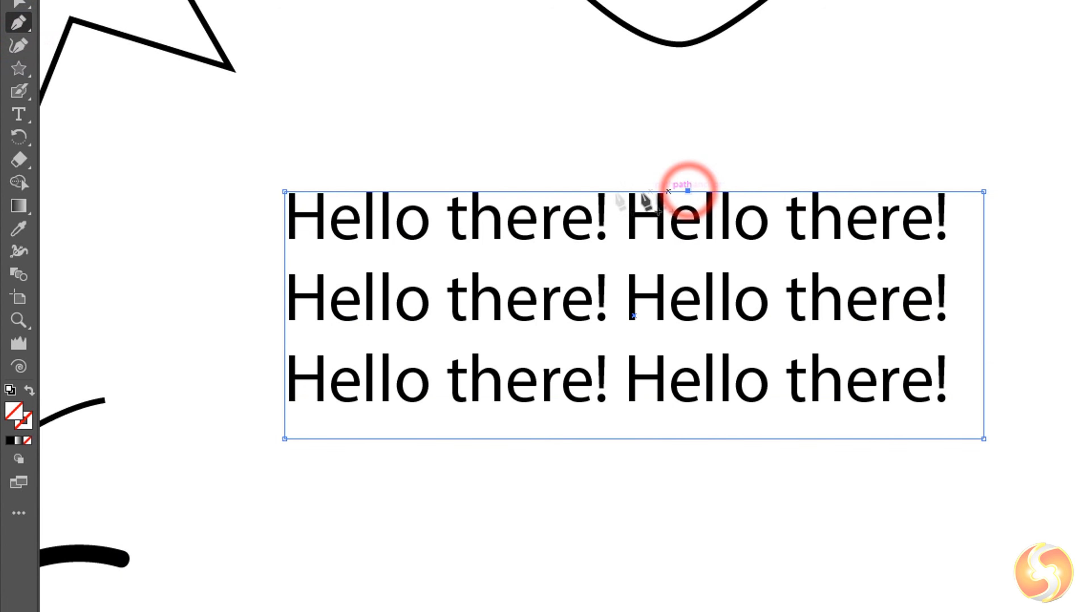
click(504, 192)
drag(503, 190, 502, 273)
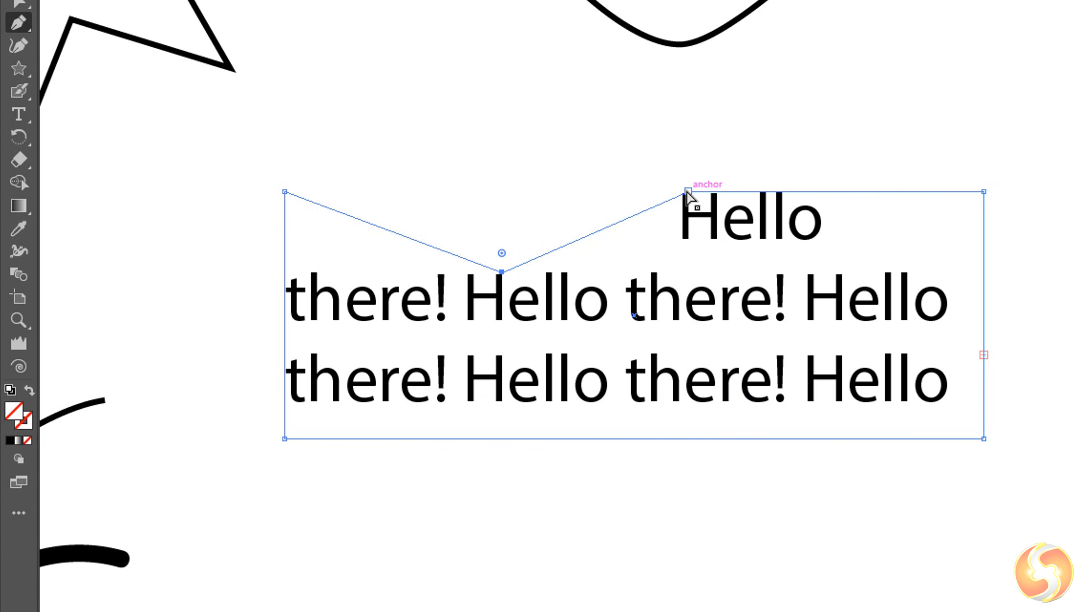
drag(687, 191, 738, 155)
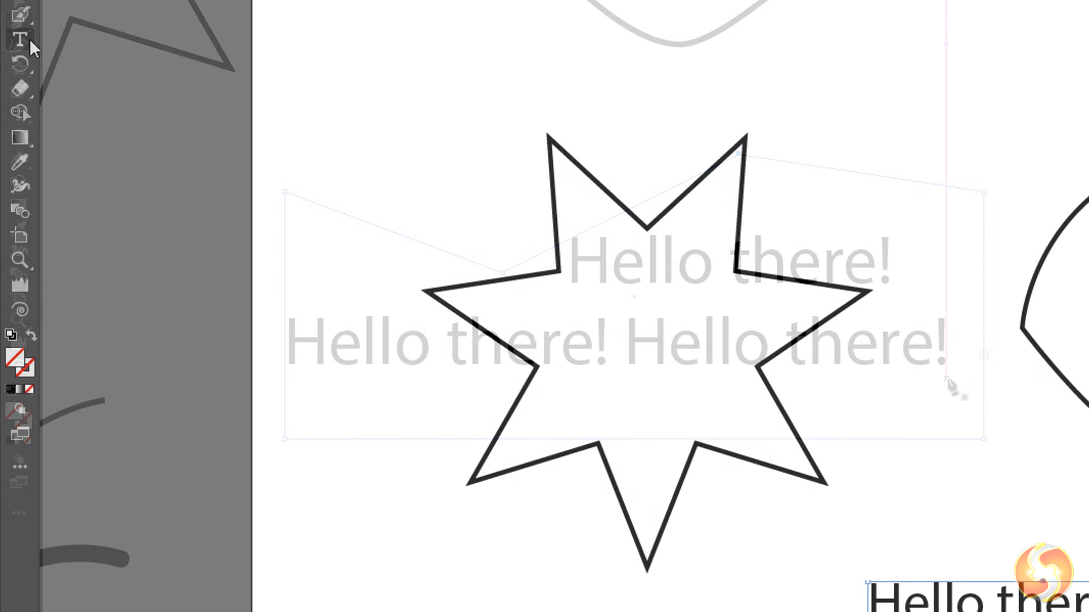
Place the text "Hello there Hello there" along the star's outline with the Type on a Path Tool
click(20, 39)
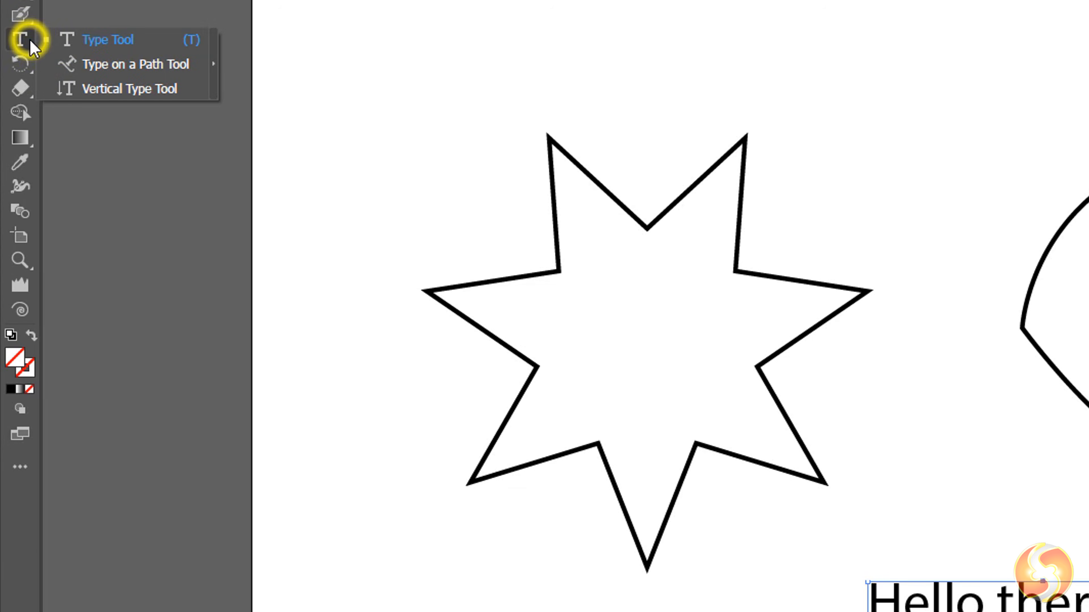
click(114, 67)
click(448, 286)
text(H)
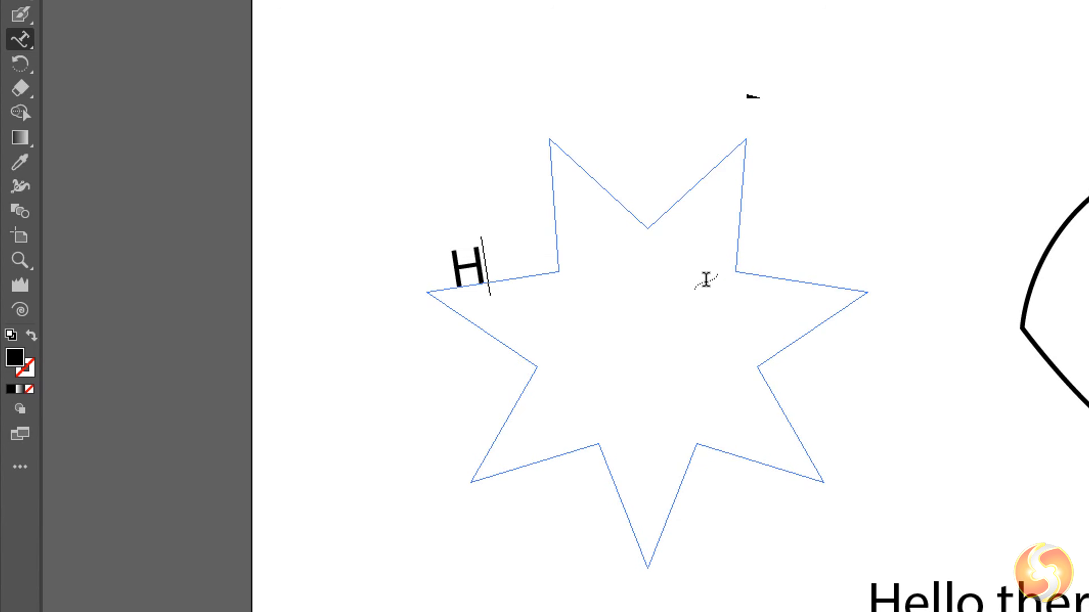
text(ello there Hello there)
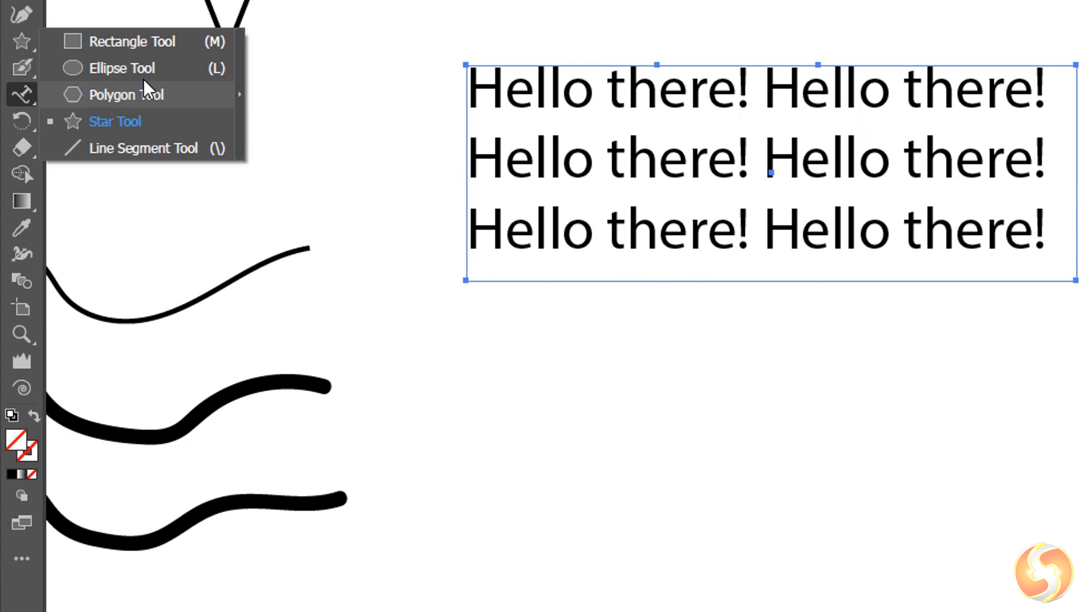
Draw a wide ellipse about 85 px by 25 px below the text block with the Ellipse Tool
click(150, 69)
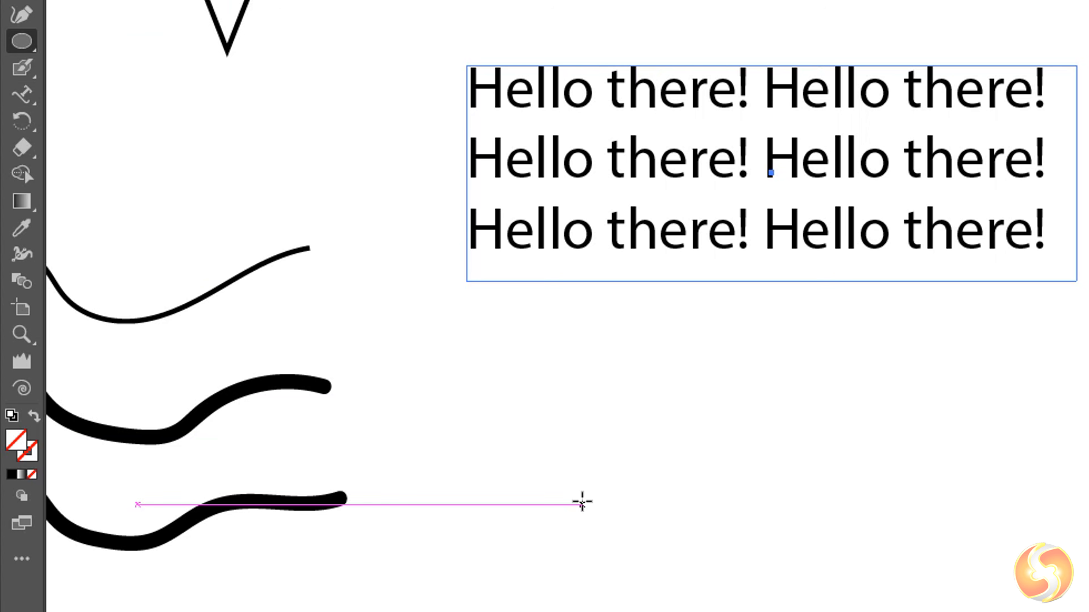
drag(582, 501, 981, 300)
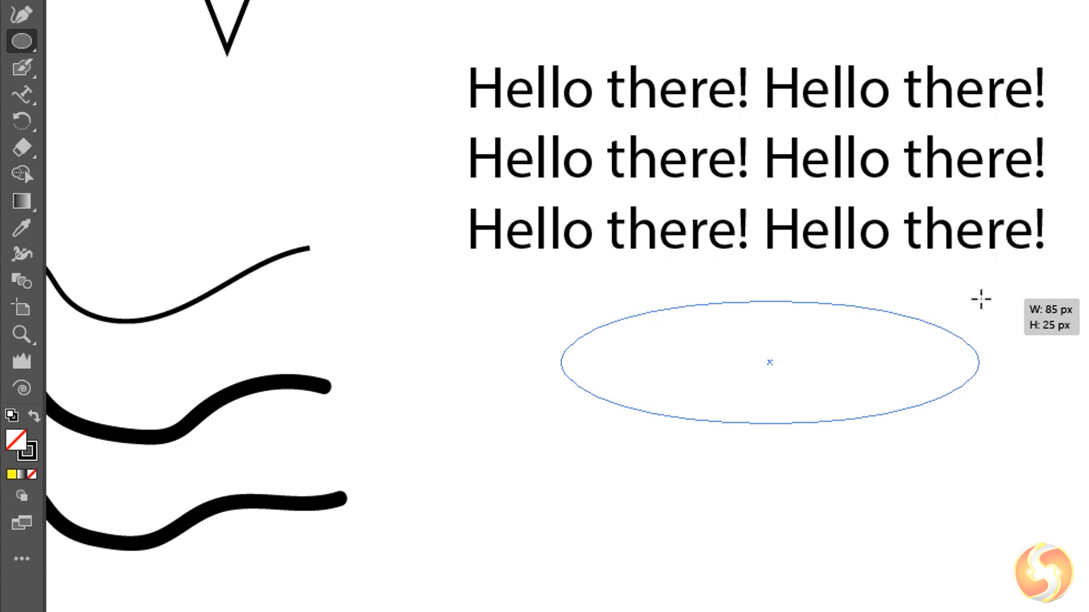
drag(980, 300, 980, 299)
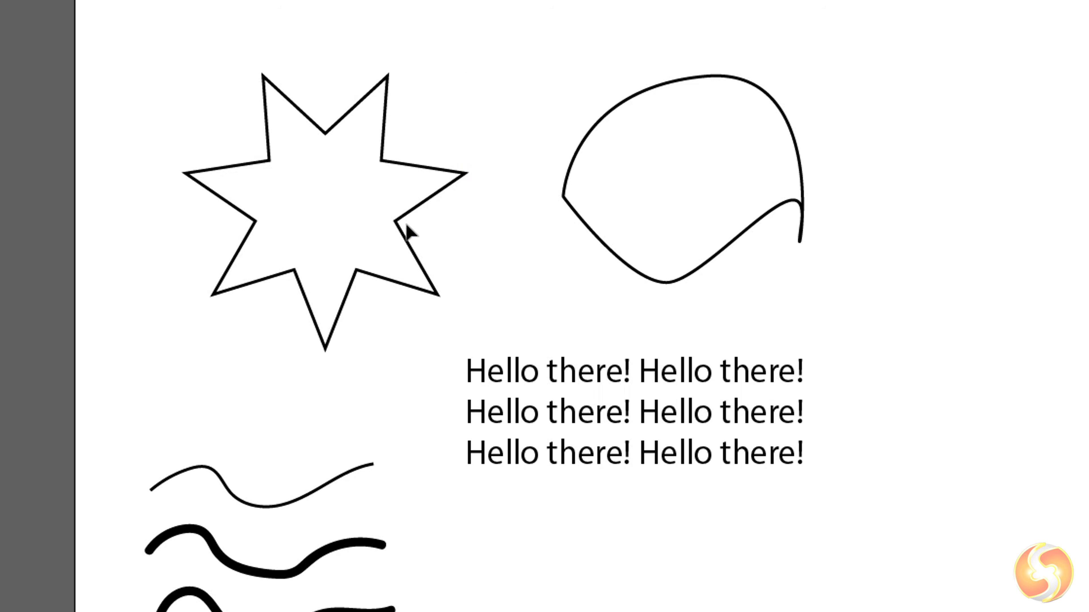
Select the star and the curved shape in turn, finishing with the whole star selected
click(397, 224)
click(636, 267)
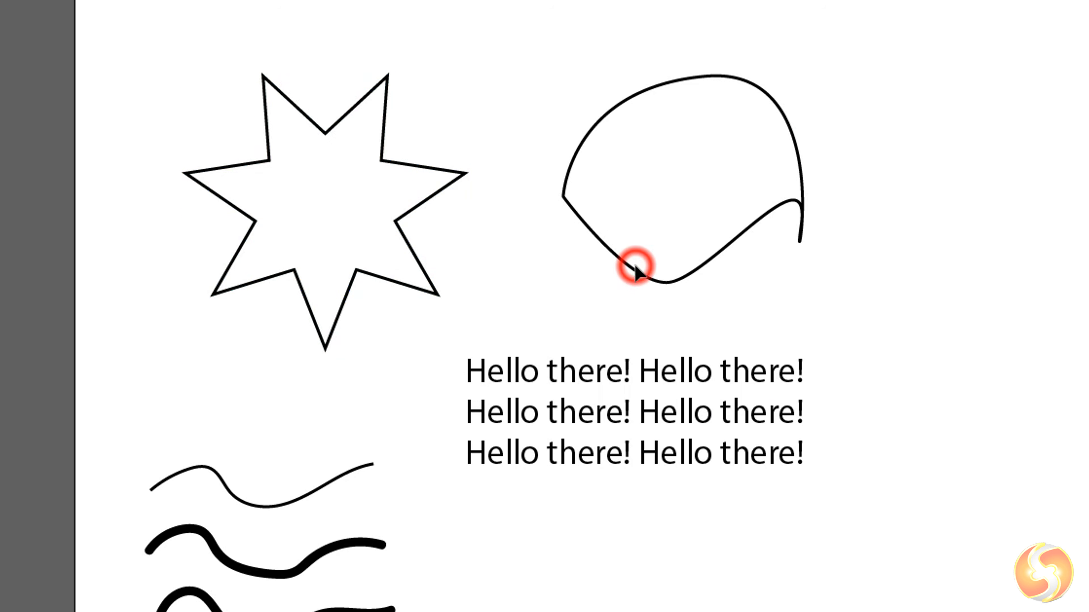
click(636, 274)
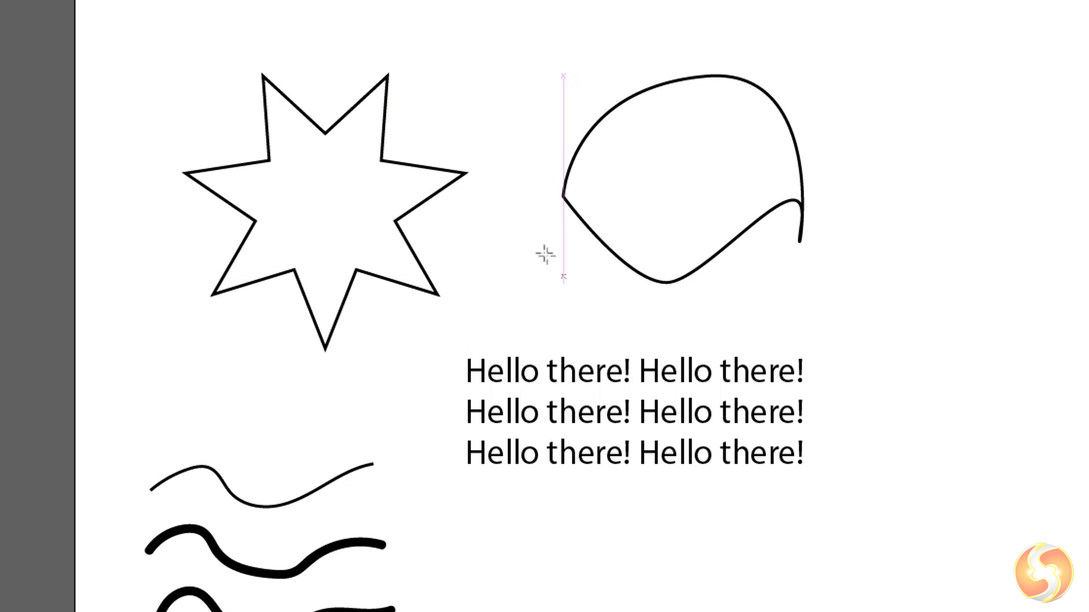
click(421, 203)
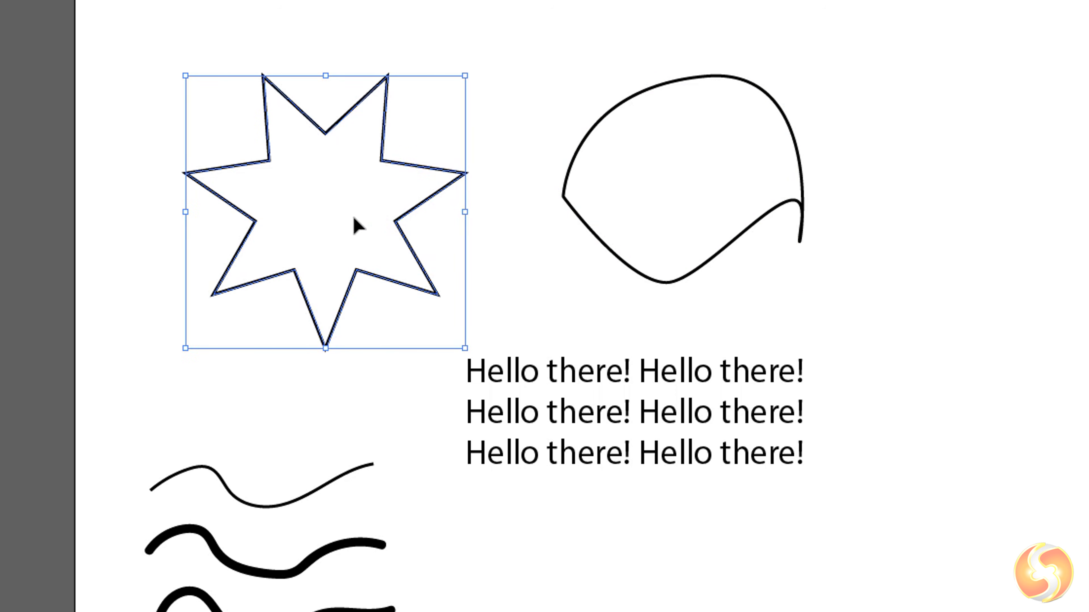
Move the star slightly to the left and resize it from its upper-right corner handle
mouse_move(418, 214)
mouse_down()
mouse_move(508, 147)
mouse_move(409, 182)
mouse_move(397, 210)
mouse_up()
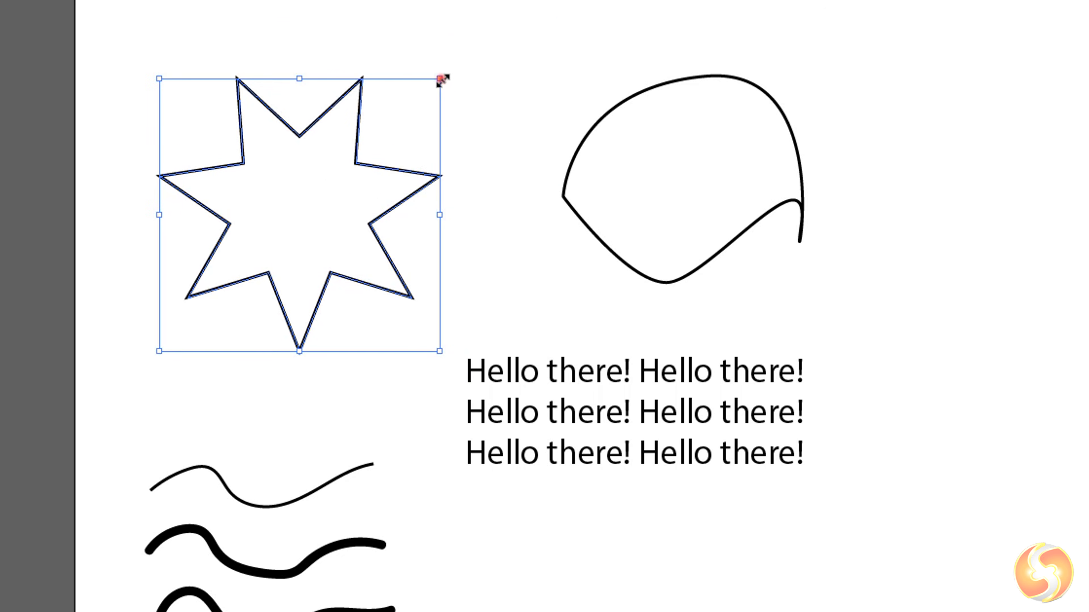
drag(441, 79, 544, 184)
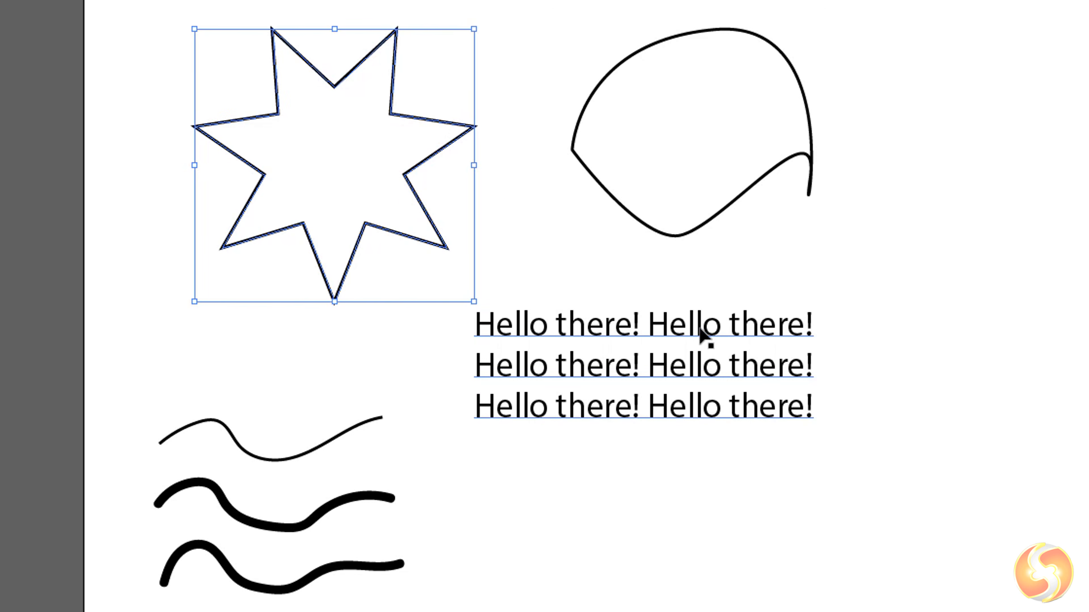
Enlarge the "Hello there!" text block's frame, converting it to point type and resizing the text from its upper-right corner
click(701, 330)
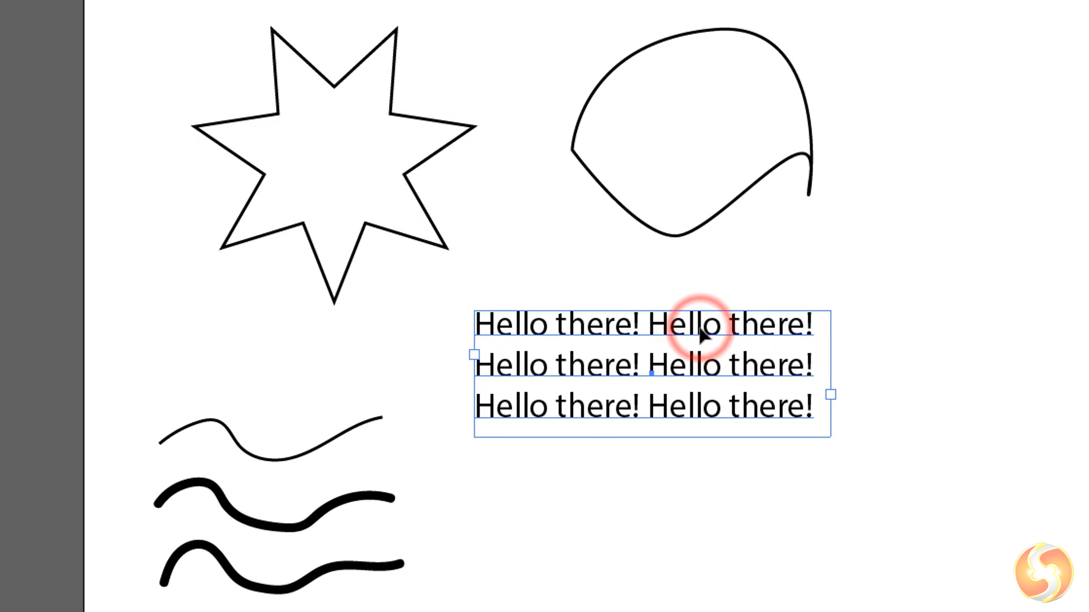
drag(836, 310, 919, 338)
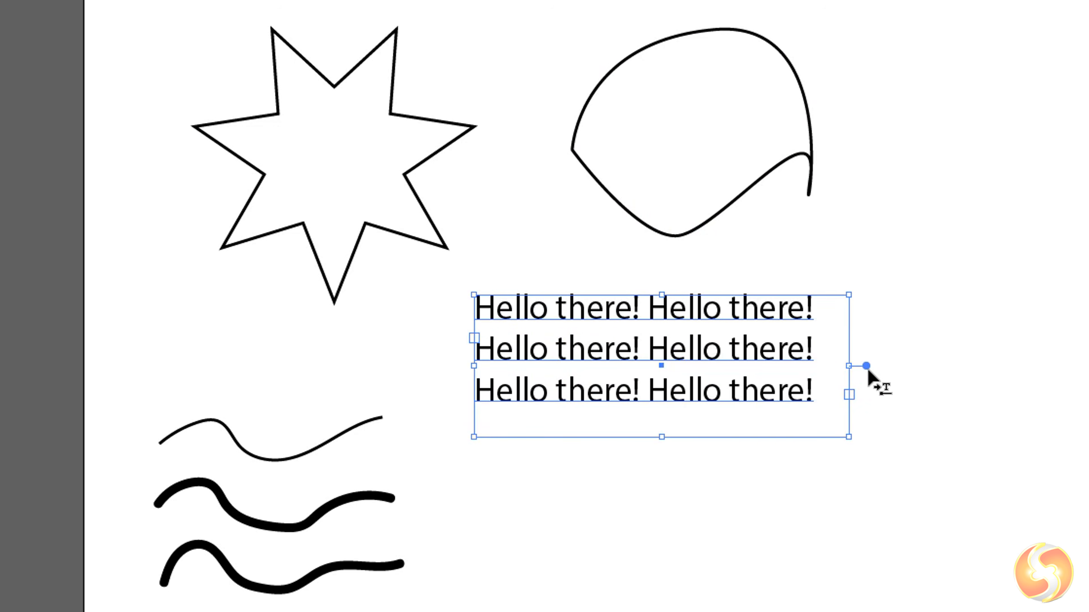
double_click(866, 366)
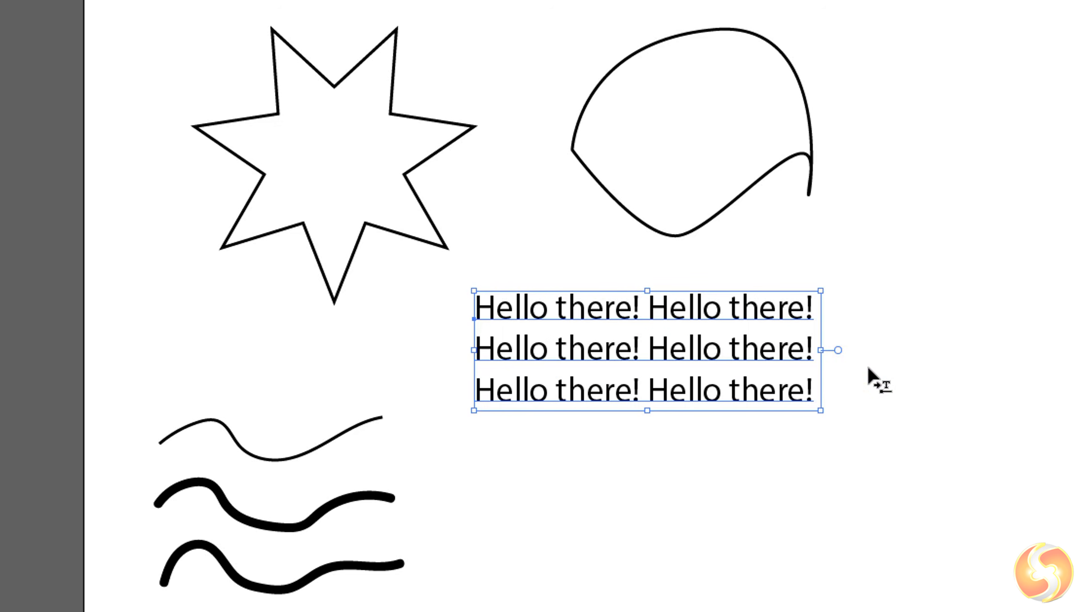
drag(821, 292, 658, 234)
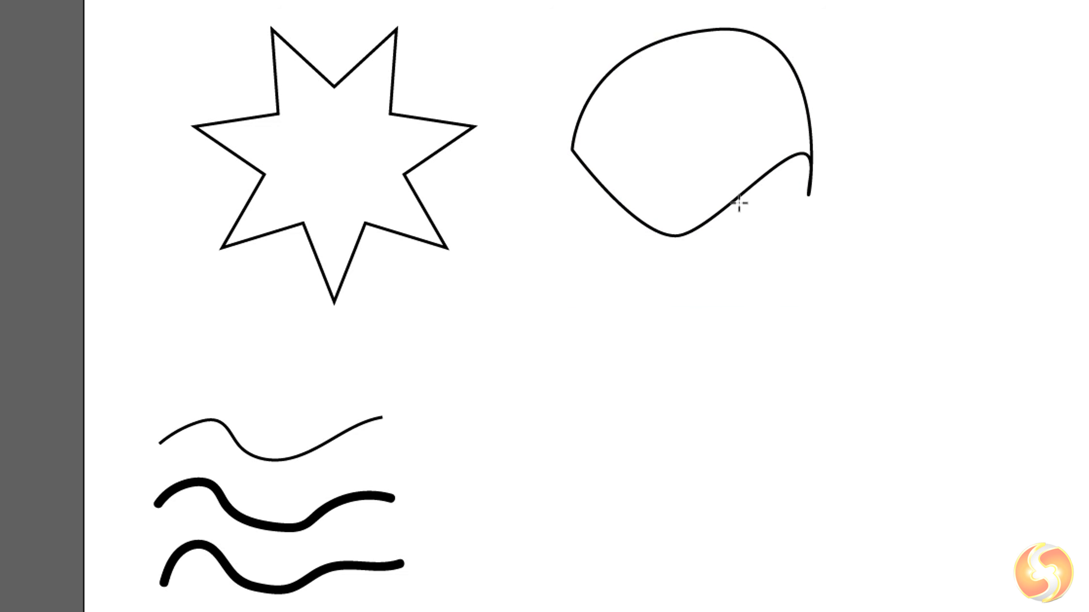
Cut the curved shape, paste it back onto the artboard and move it to the right of the star
key(v)
click(737, 196)
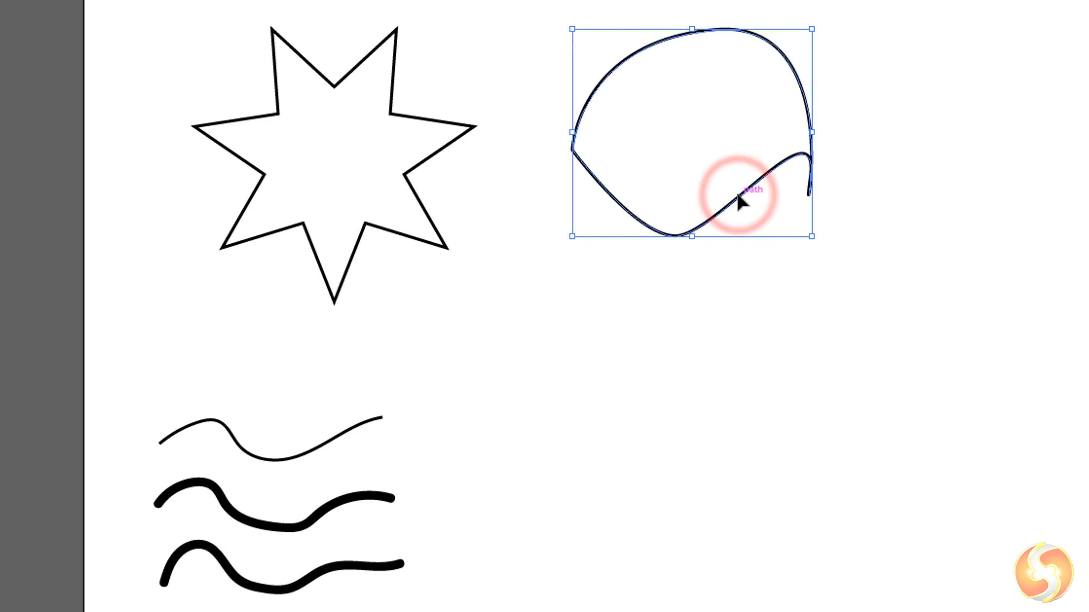
key(Delete)
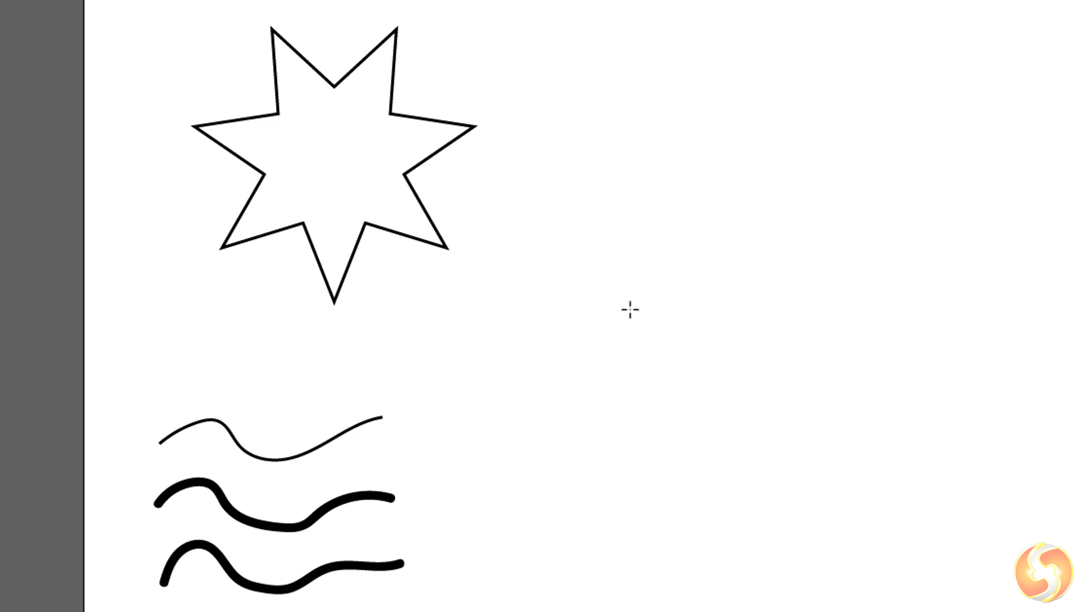
key(ctrl+z)
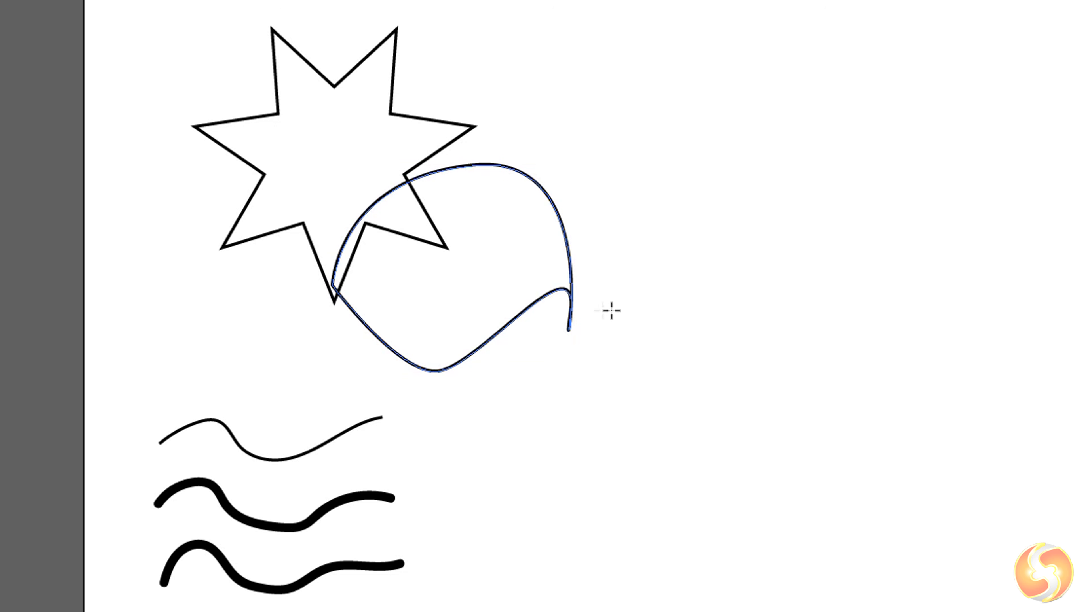
key(v)
drag(544, 300, 782, 363)
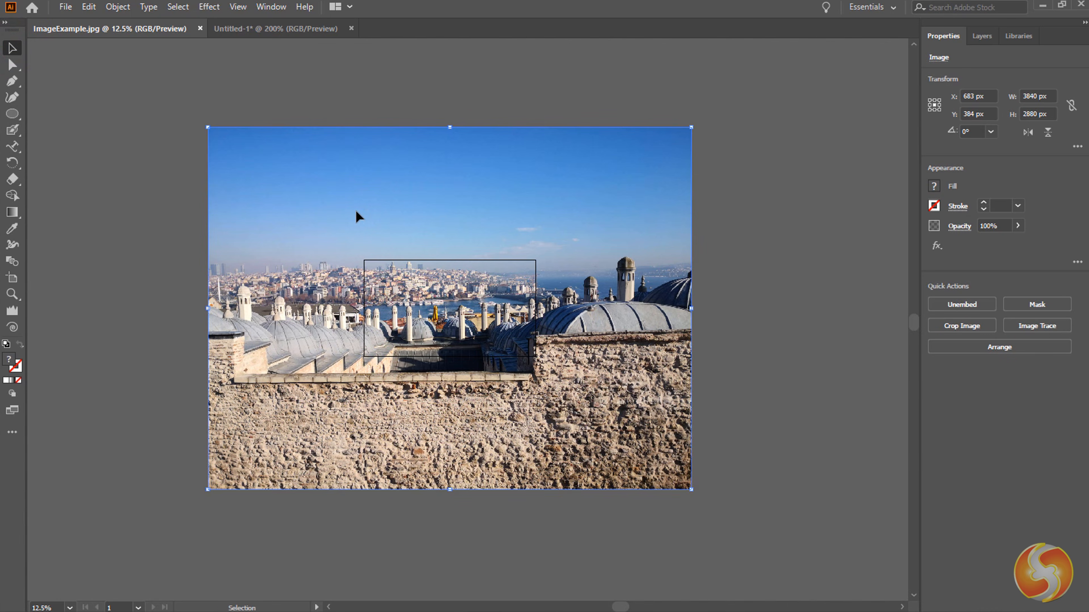
Move the photo from ImageExample.jpg into the Untitled-1 document and scale it down from its upper-left corner
key(Delete)
click(257, 29)
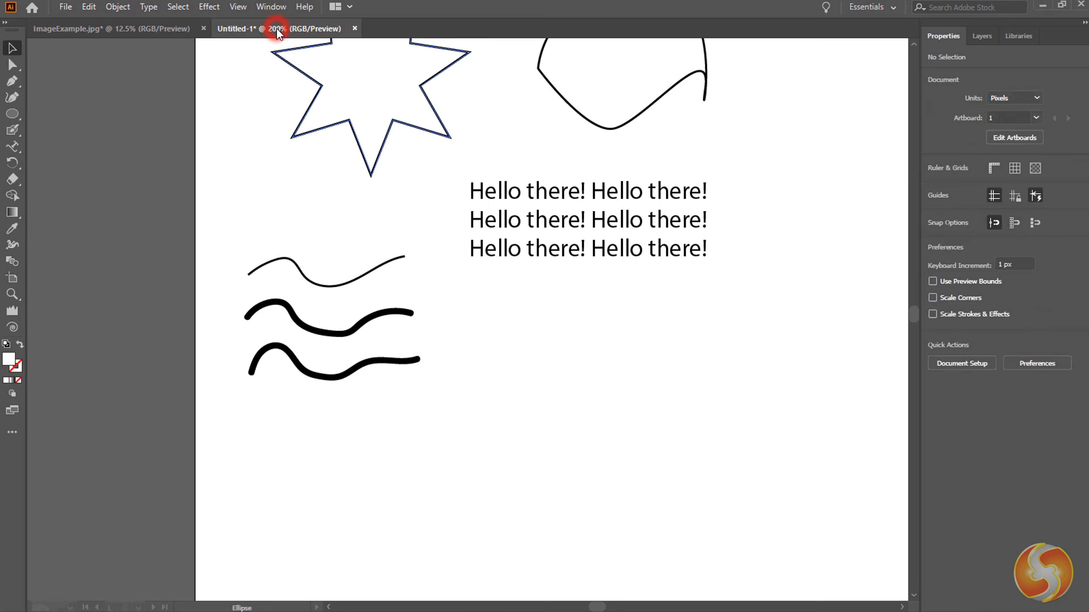
click(511, 356)
key(ctrl+v)
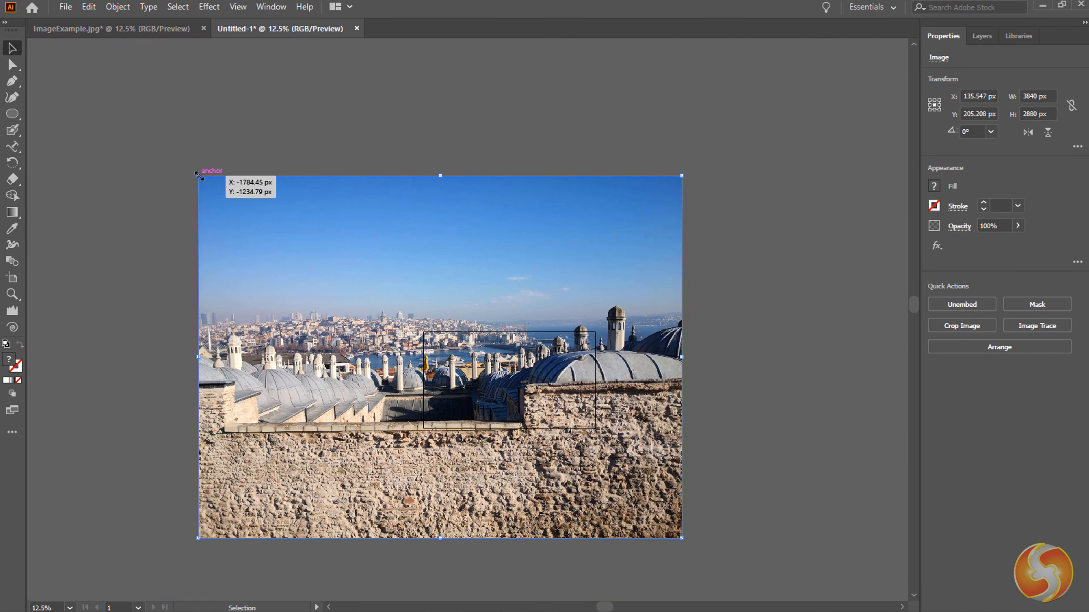
drag(198, 176, 550, 366)
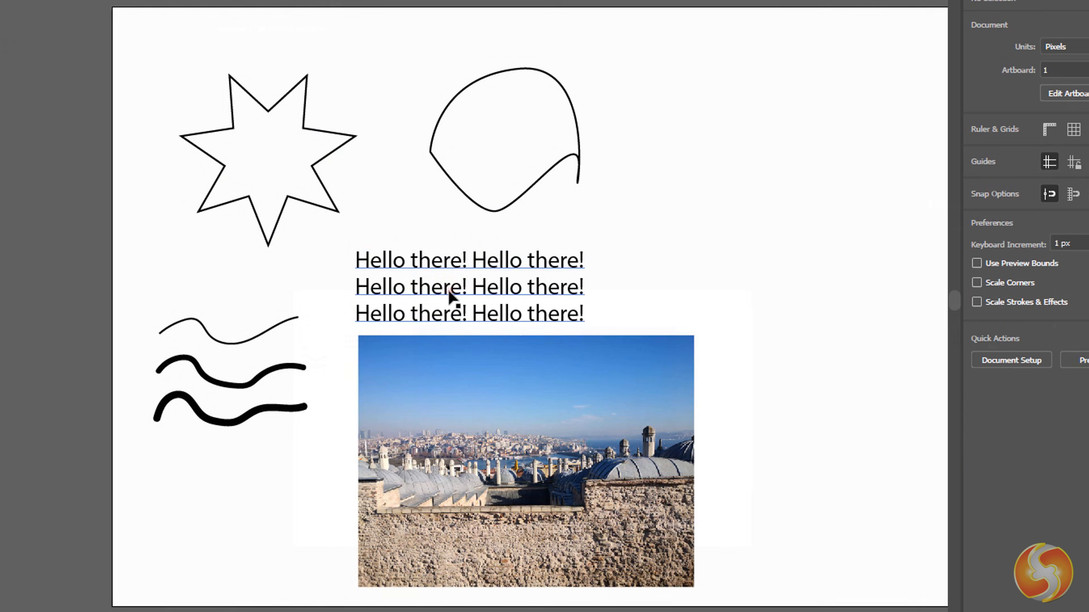
Delete the text block, the thin wavy line and the star, and select the curved shape
click(450, 296)
key(Delete)
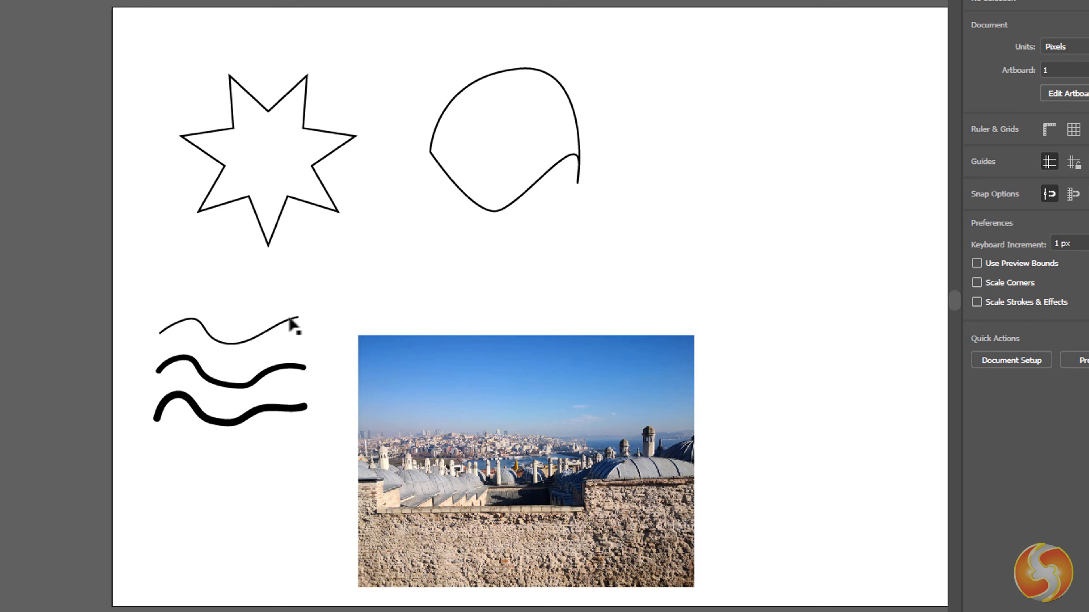
click(286, 328)
key(Delete)
click(281, 214)
key(Delete)
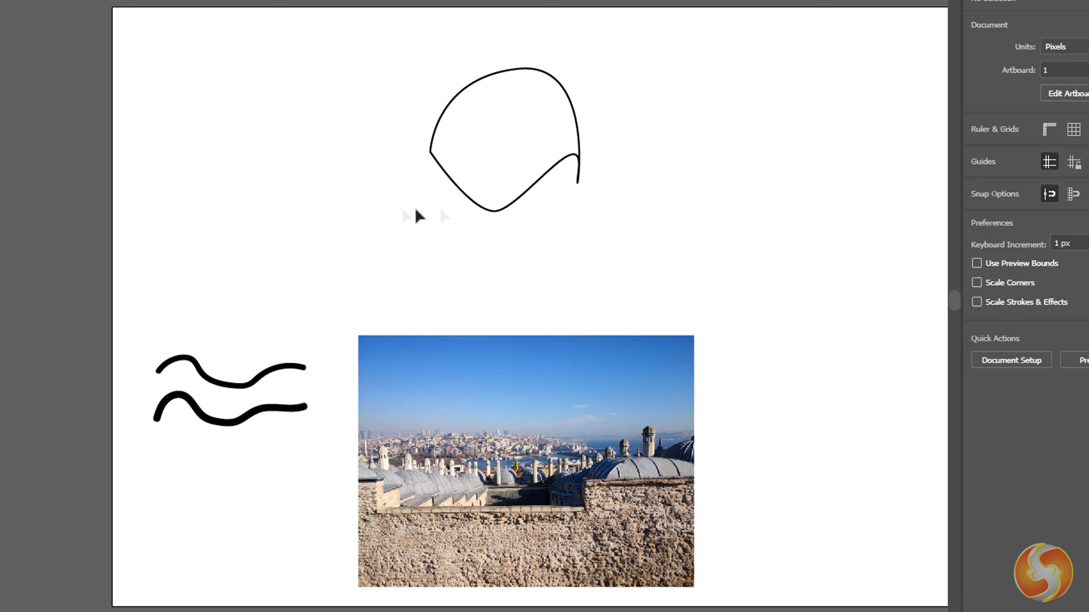
click(489, 211)
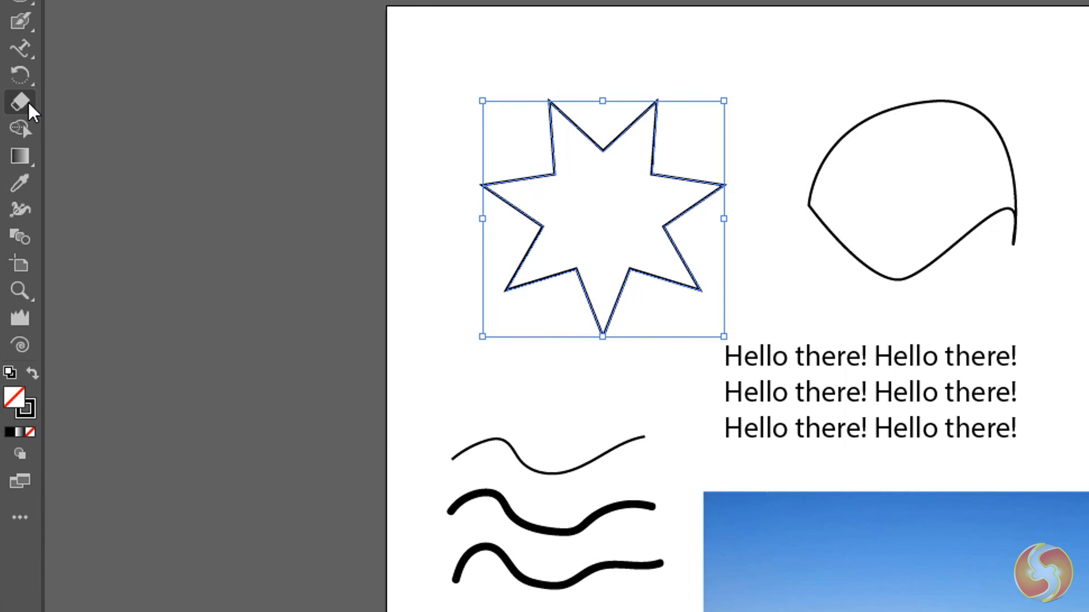
Erase in a stroke across the selected star with the Eraser Tool
click(28, 103)
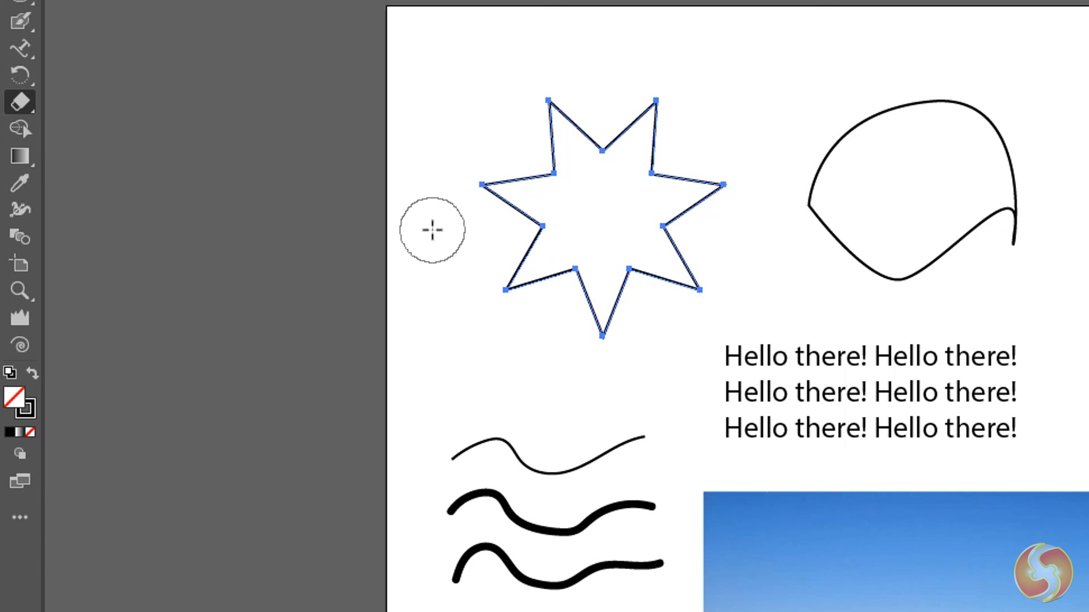
mouse_move(432, 230)
mouse_down()
mouse_move(504, 231)
mouse_move(864, 91)
mouse_up()
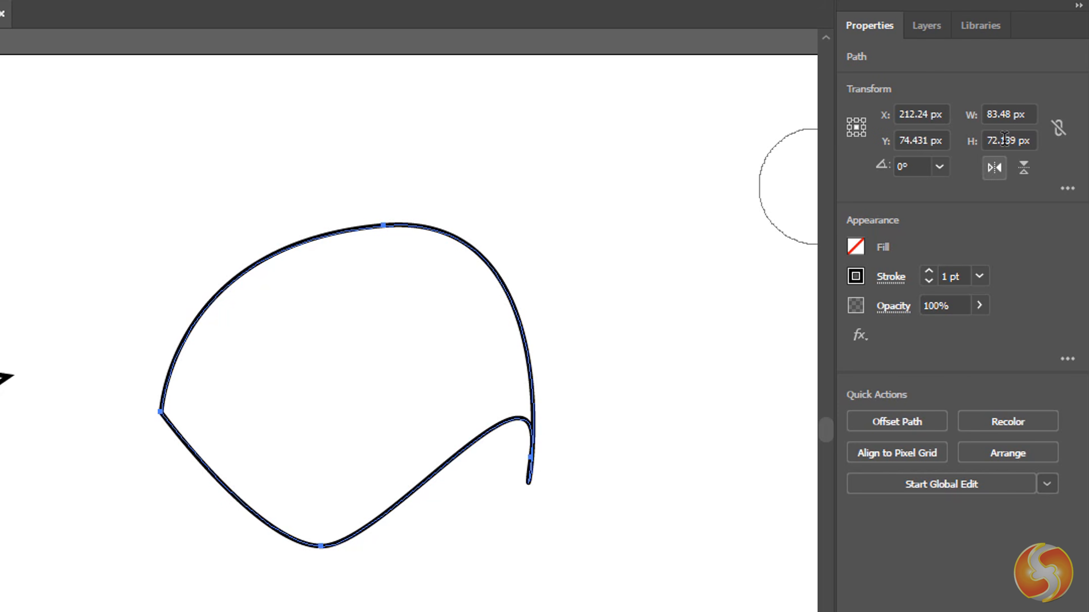
Set the curved shape's X position to 220 px and its height to 80 px
click(945, 113)
text(220)
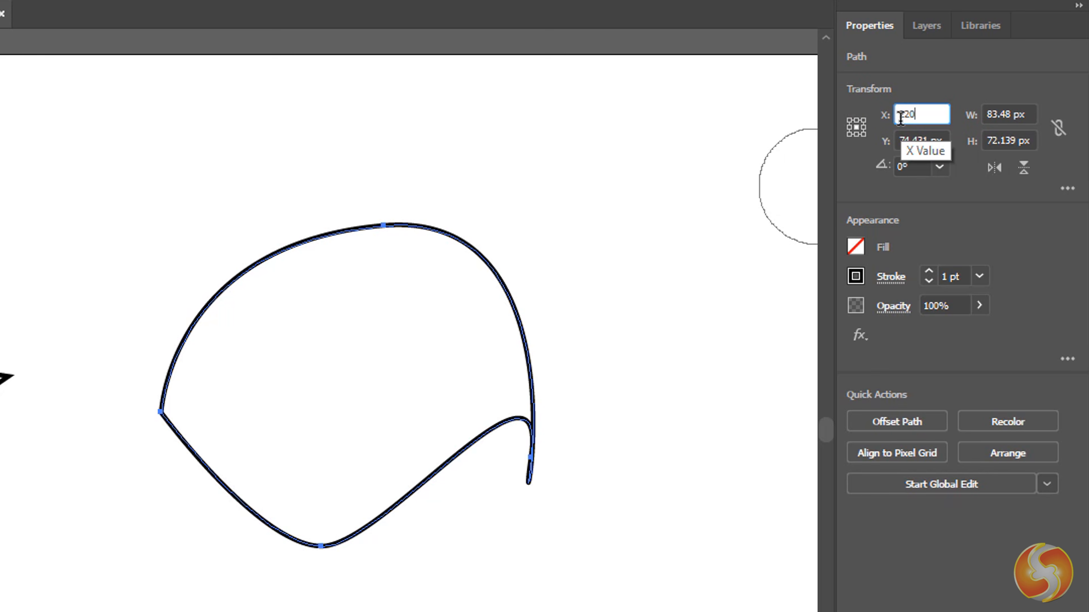
key(Return)
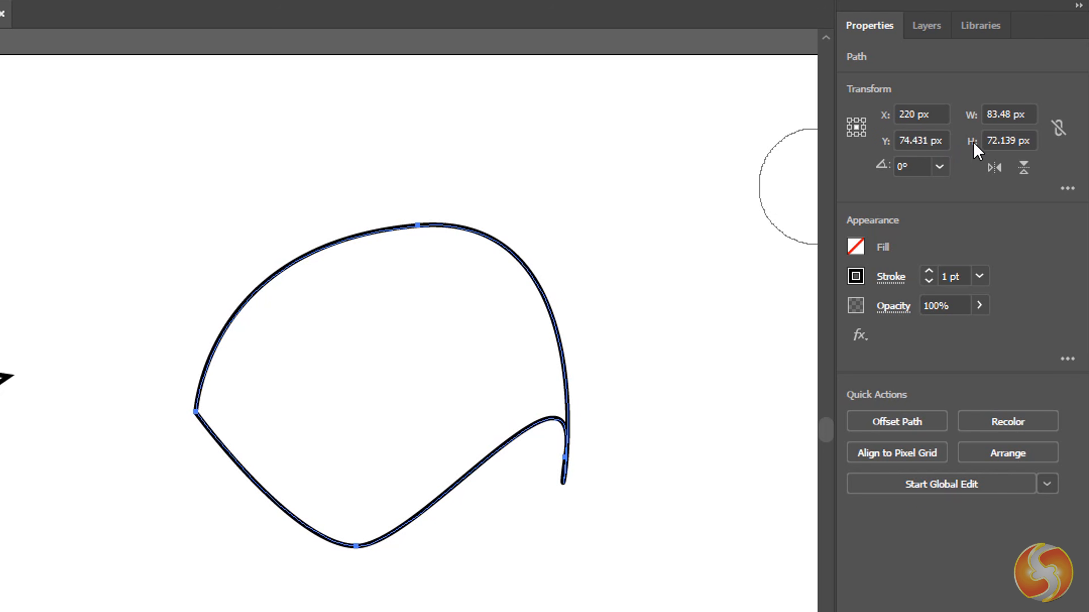
click(1007, 141)
text(80)
key(Return)
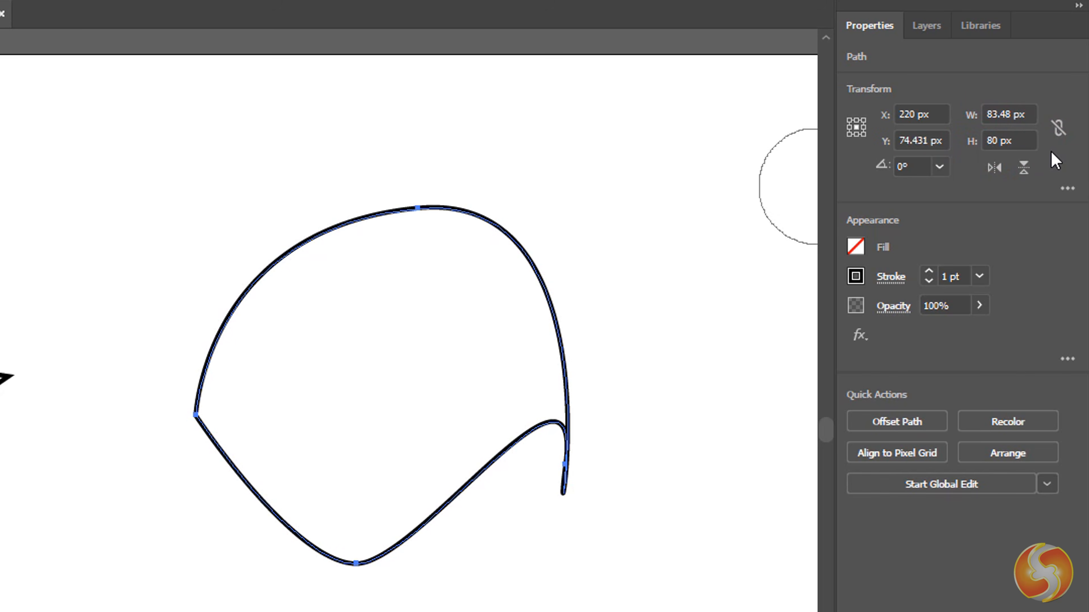
Try a preset rotation angle and a reduced opacity on the curved shape
click(939, 167)
click(959, 230)
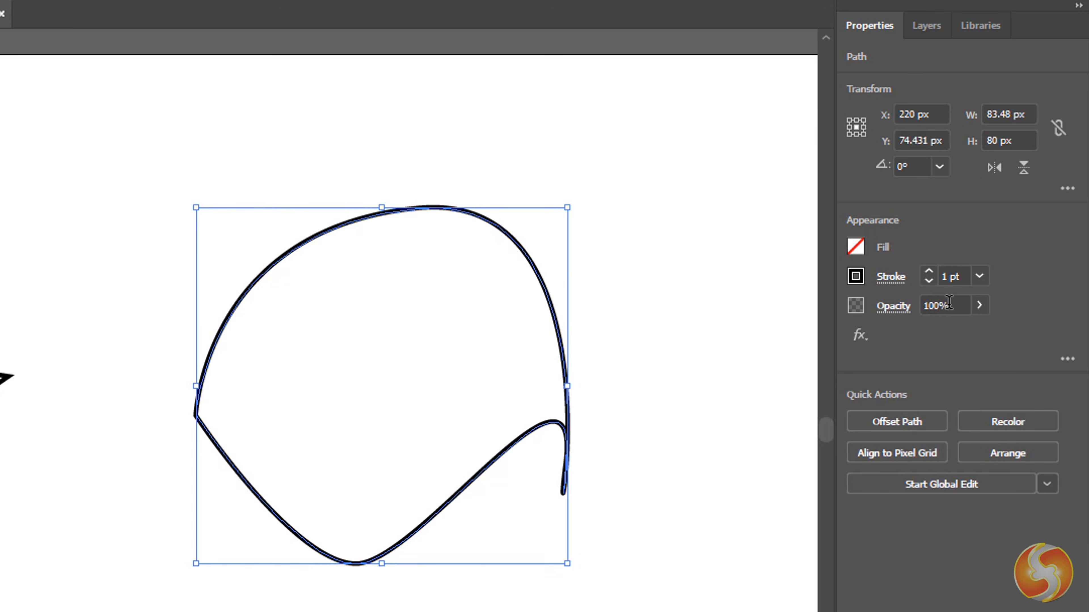
click(980, 306)
drag(977, 339, 902, 332)
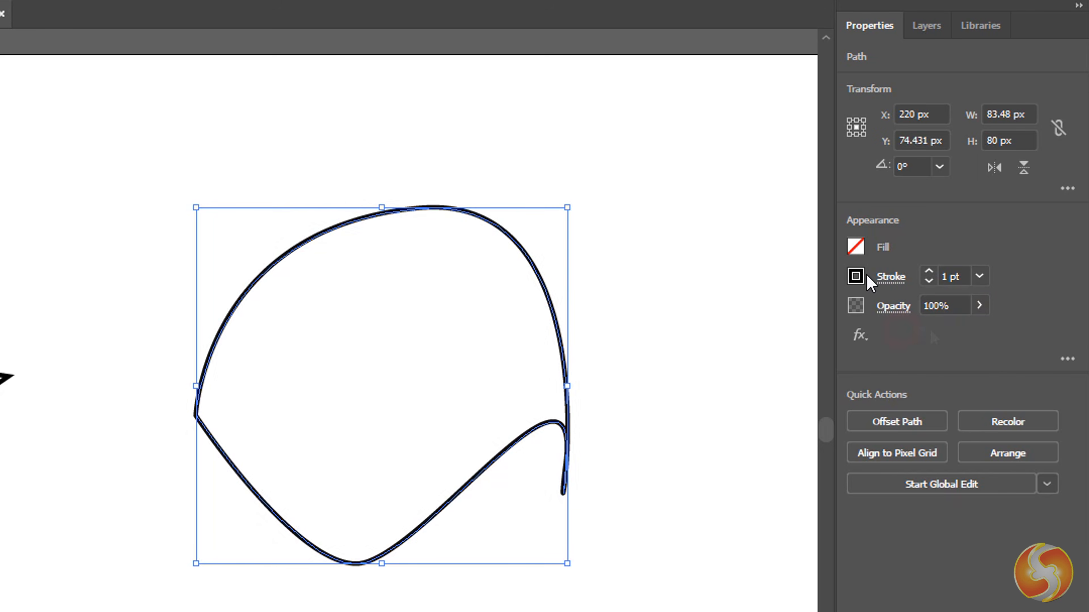
Change the curved shape's stroke colour to red and view its detailed stroke options
click(864, 279)
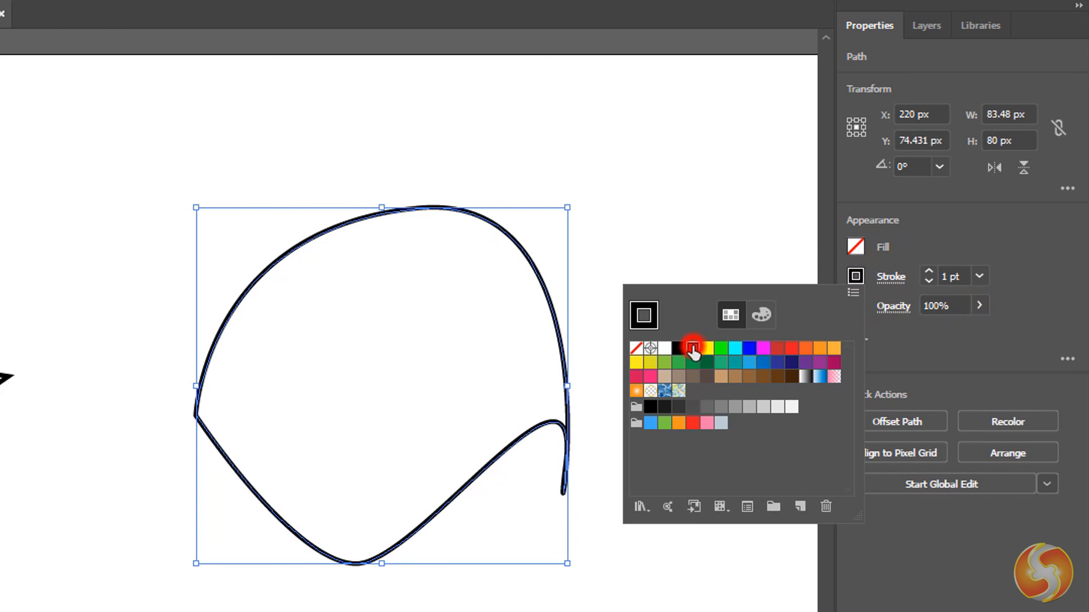
click(693, 349)
click(892, 279)
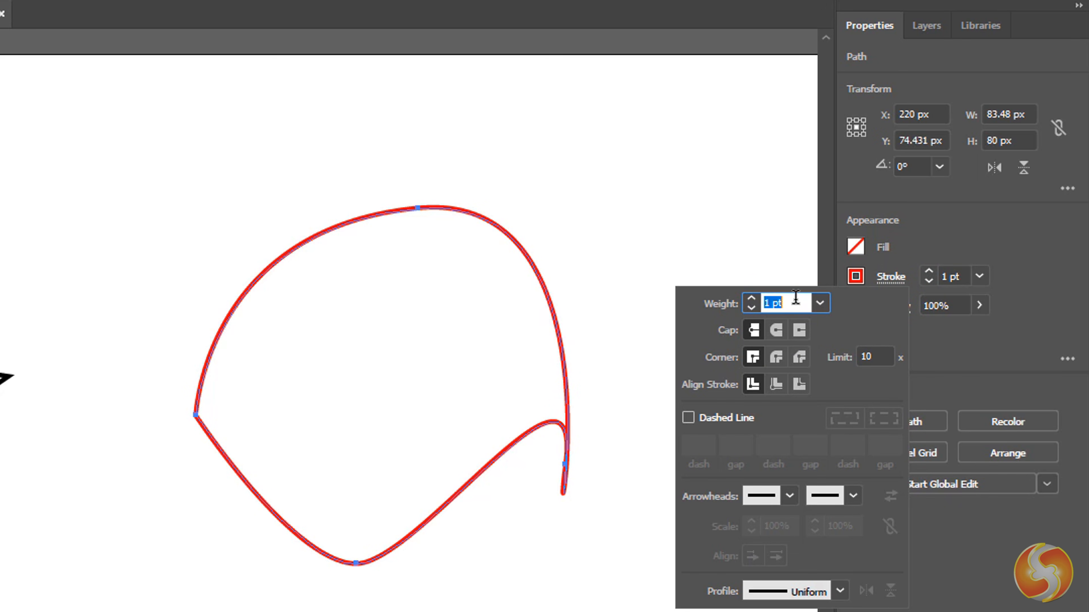
click(1011, 288)
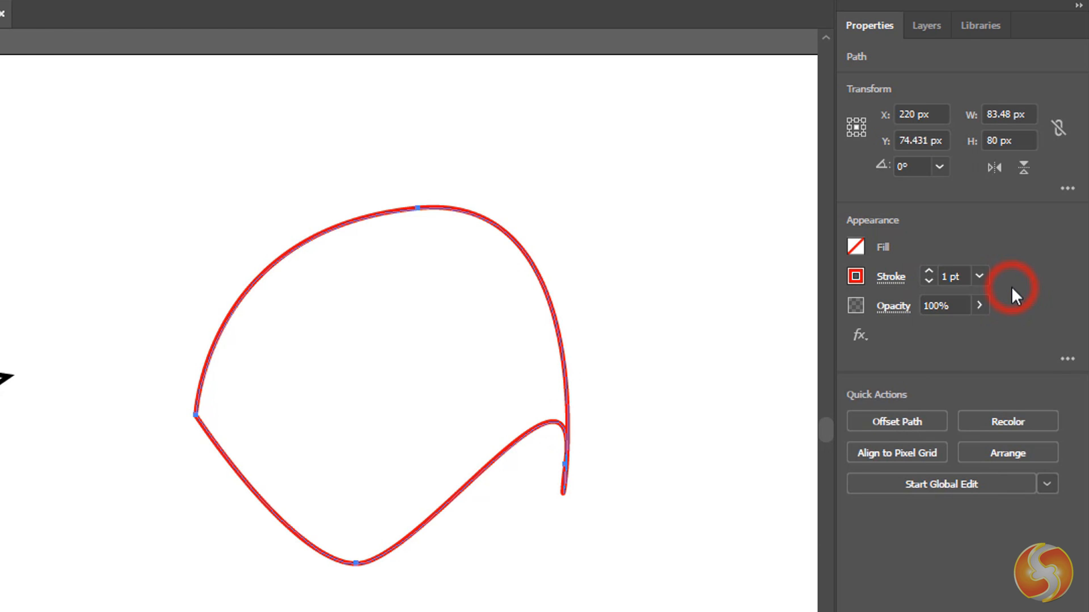
Try a 3 pt stroke weight on the curved shape, then return it to 1 pt
click(929, 272)
click(929, 272)
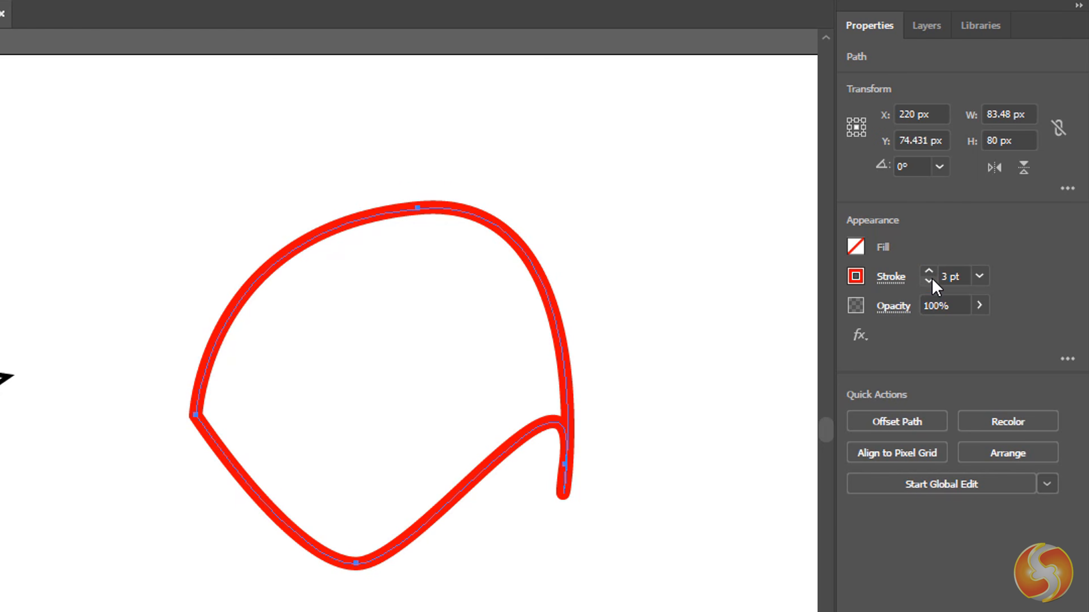
click(929, 281)
click(930, 281)
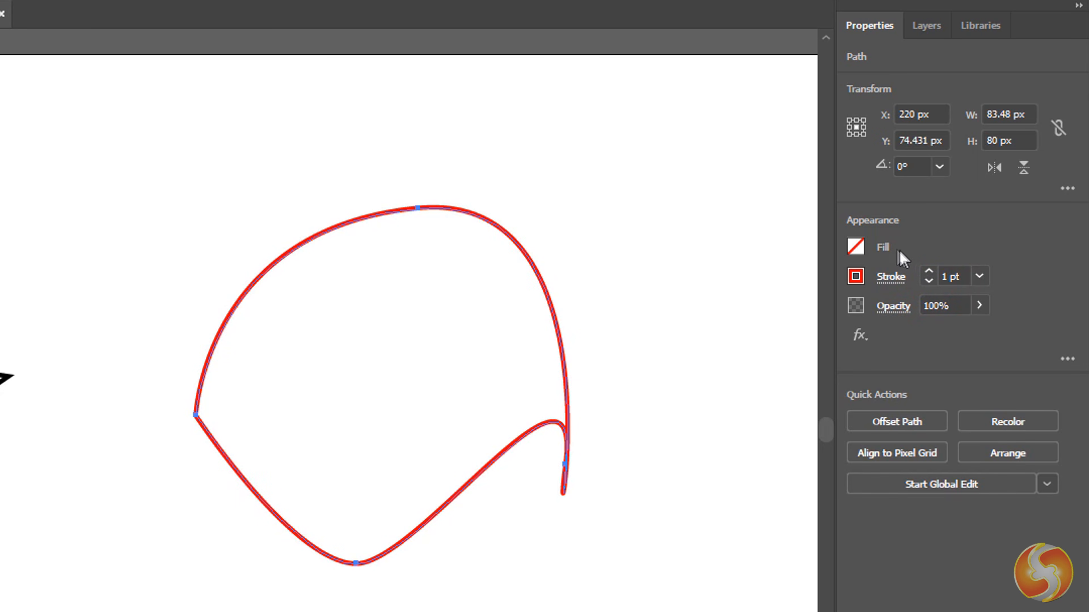
Fill the curved shape with the yellow swatch
click(857, 247)
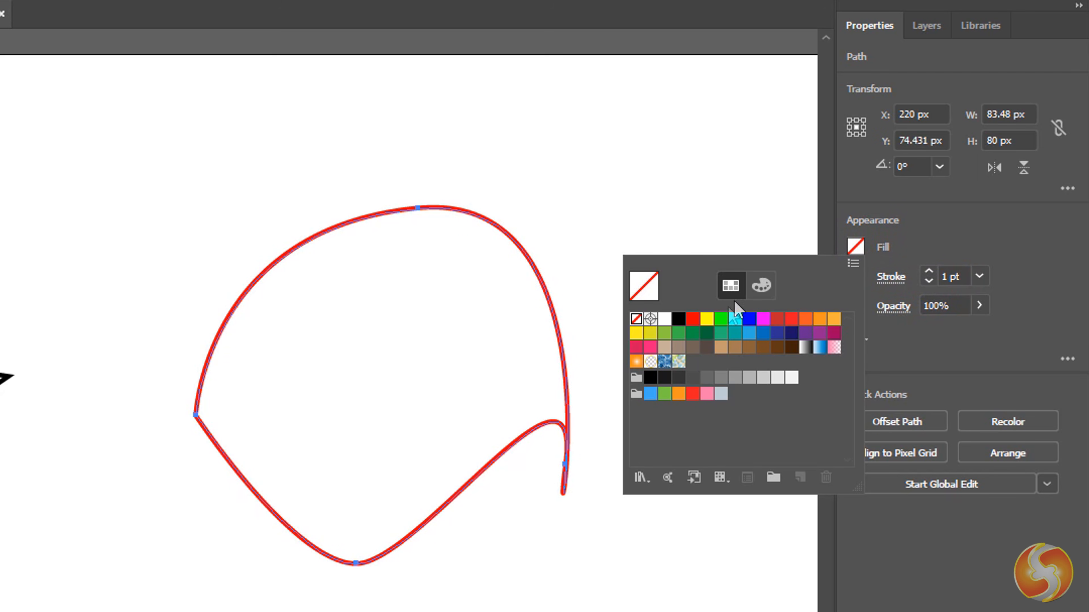
click(706, 319)
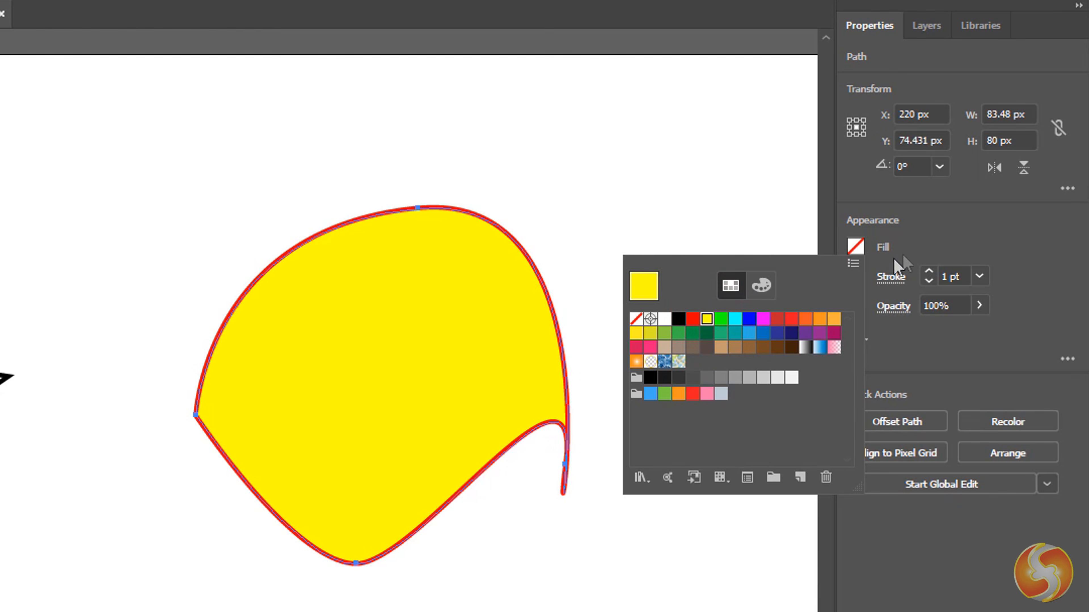
click(914, 251)
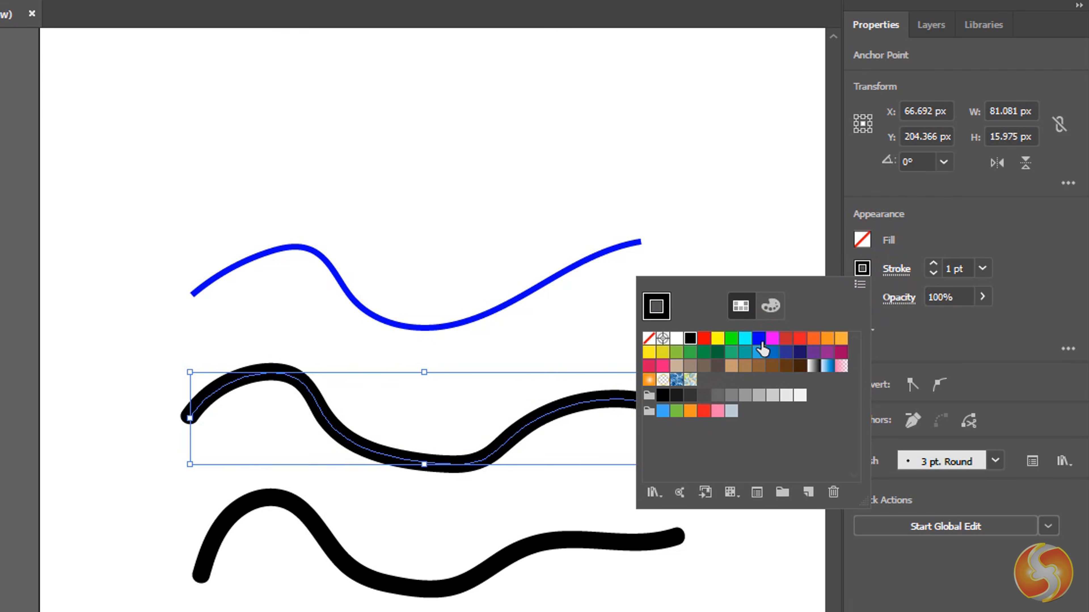
Apply a blue stroke to the middle wavy line and to the lowest wavy line
click(759, 338)
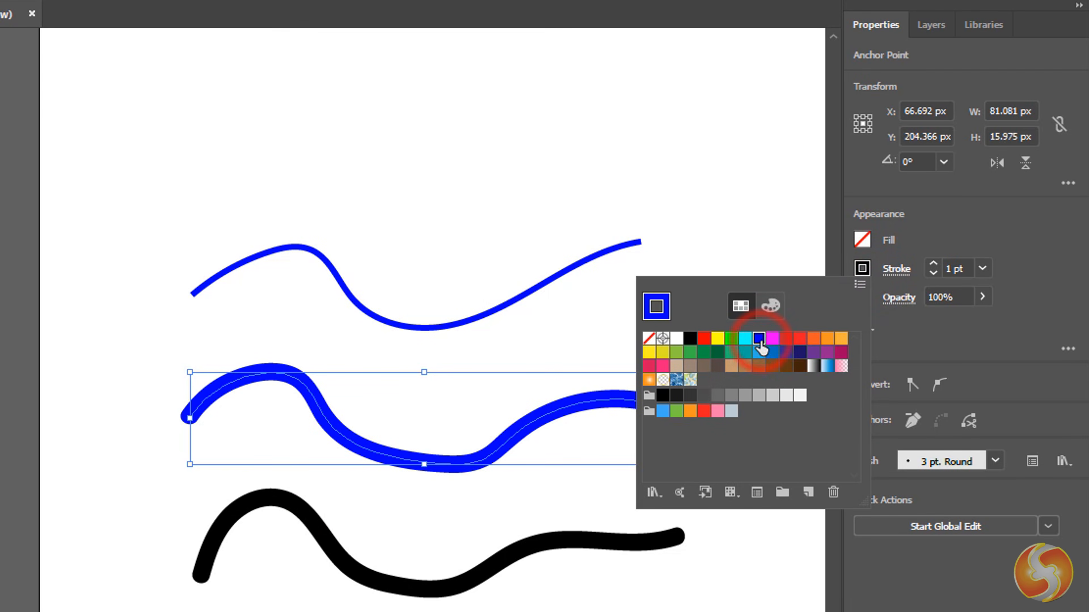
click(927, 239)
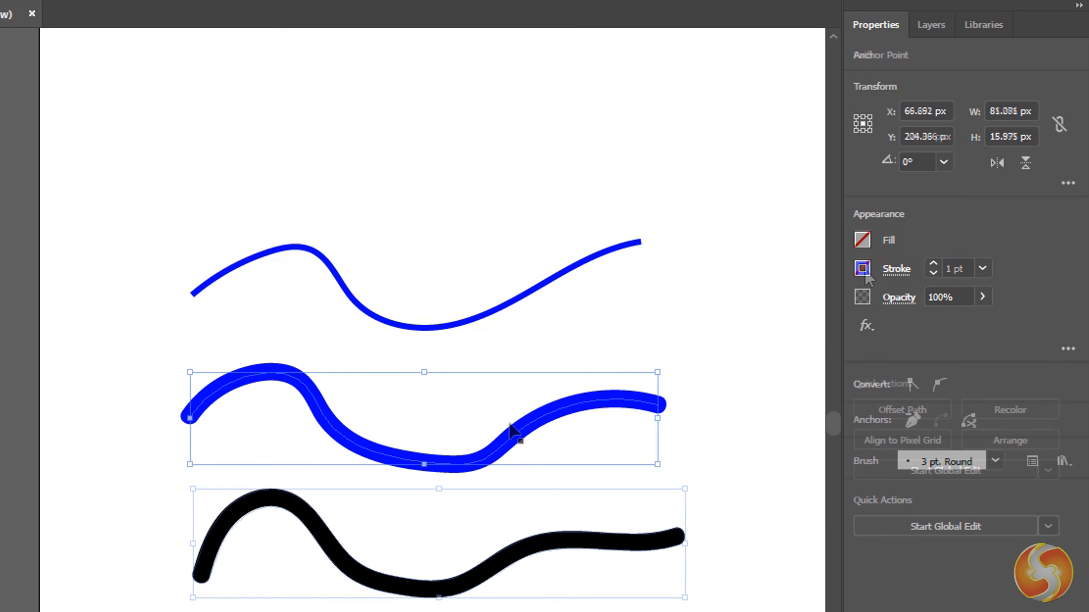
click(863, 268)
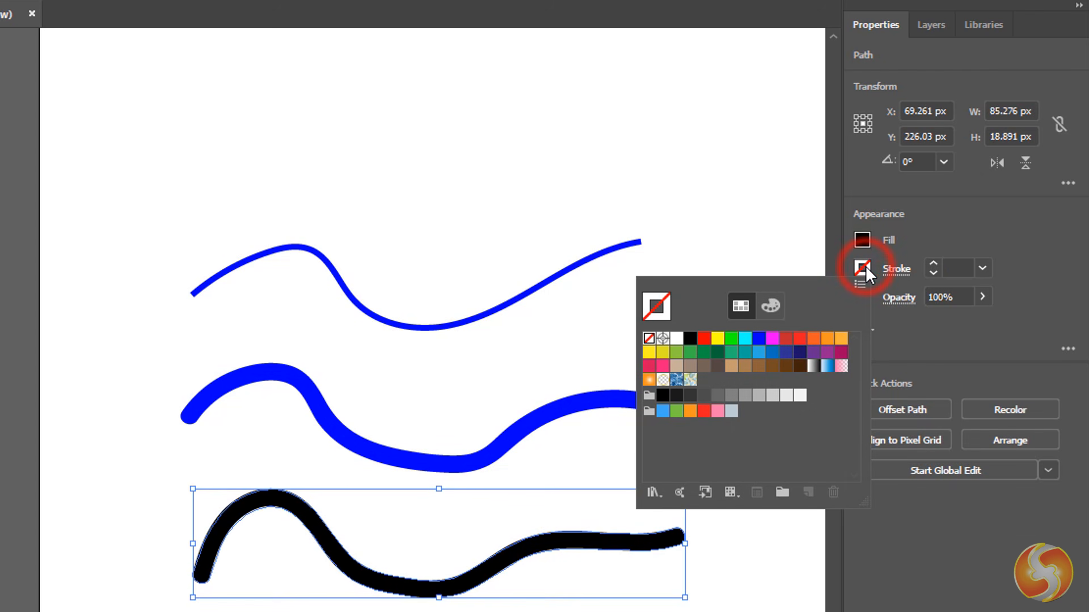
click(757, 339)
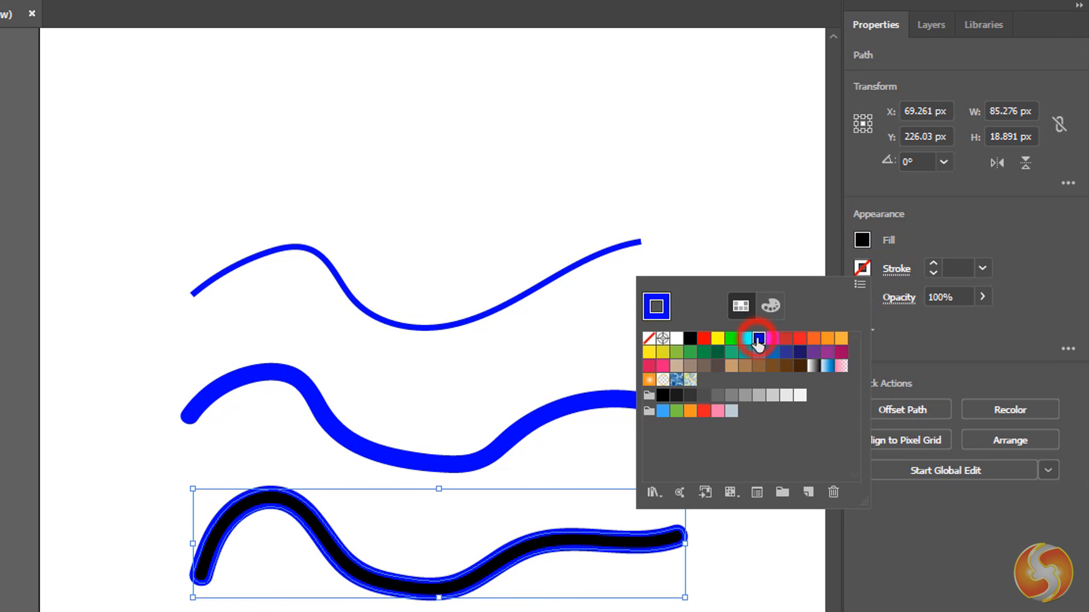
Fill the lowest wavy line with the yellow swatch
click(862, 239)
click(862, 239)
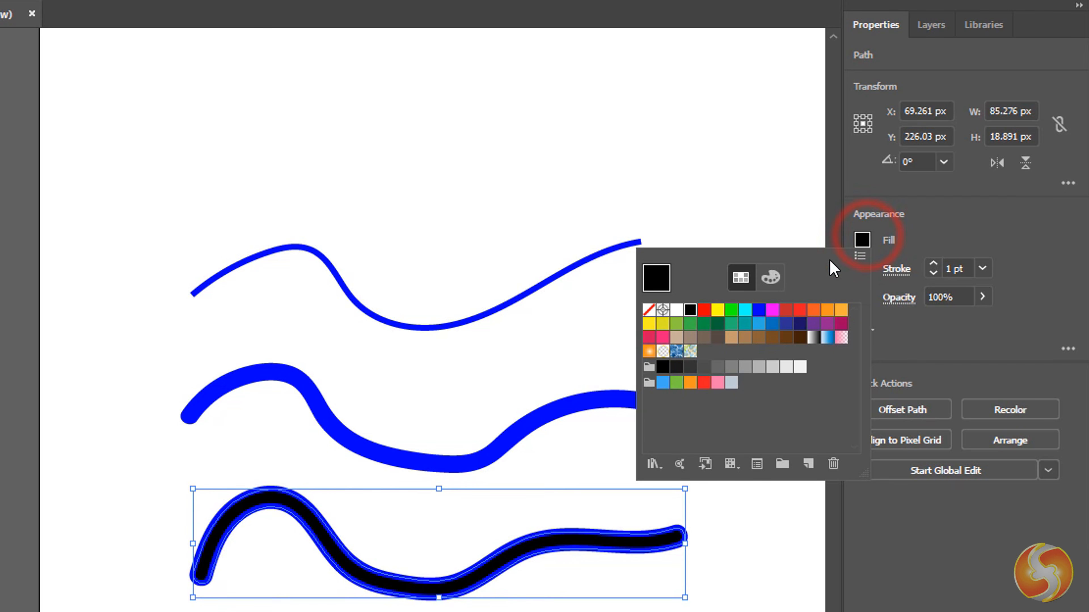
click(717, 309)
click(937, 239)
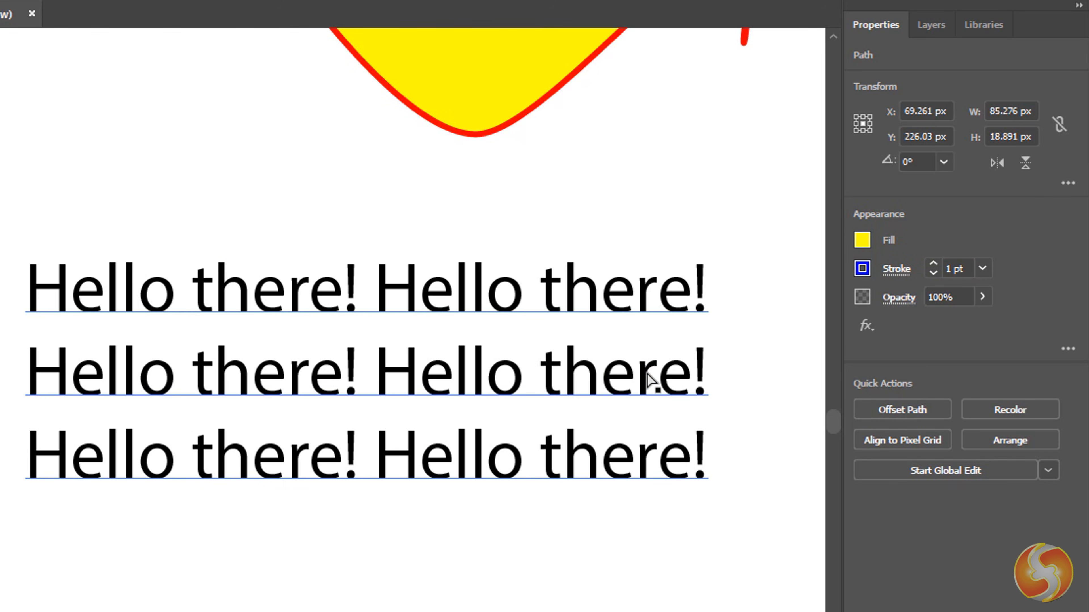
Fill the "Hello there!" text block with the red swatch
click(649, 378)
click(862, 239)
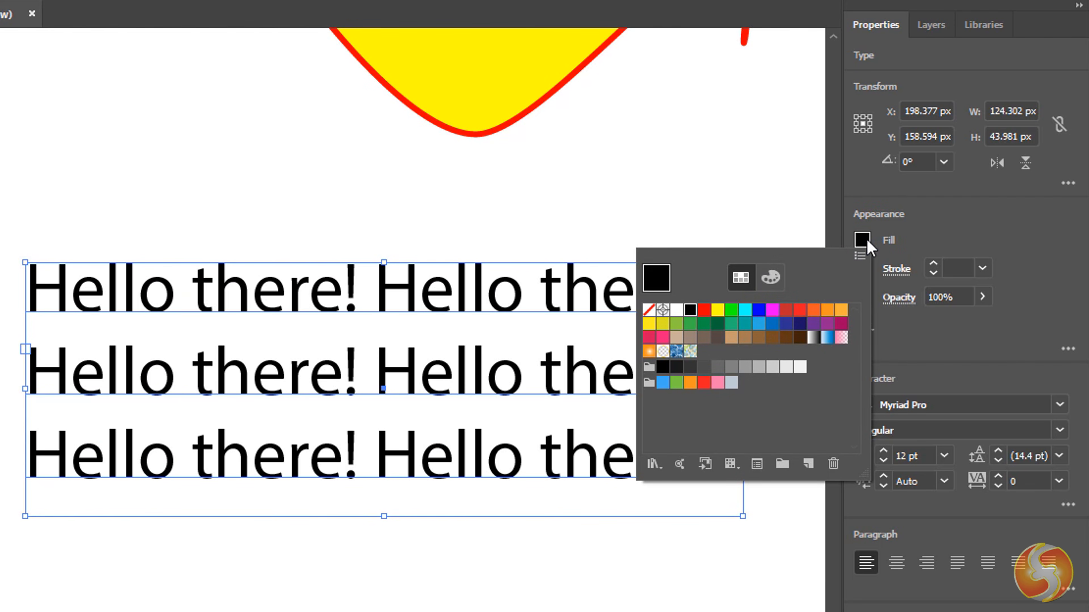
click(704, 311)
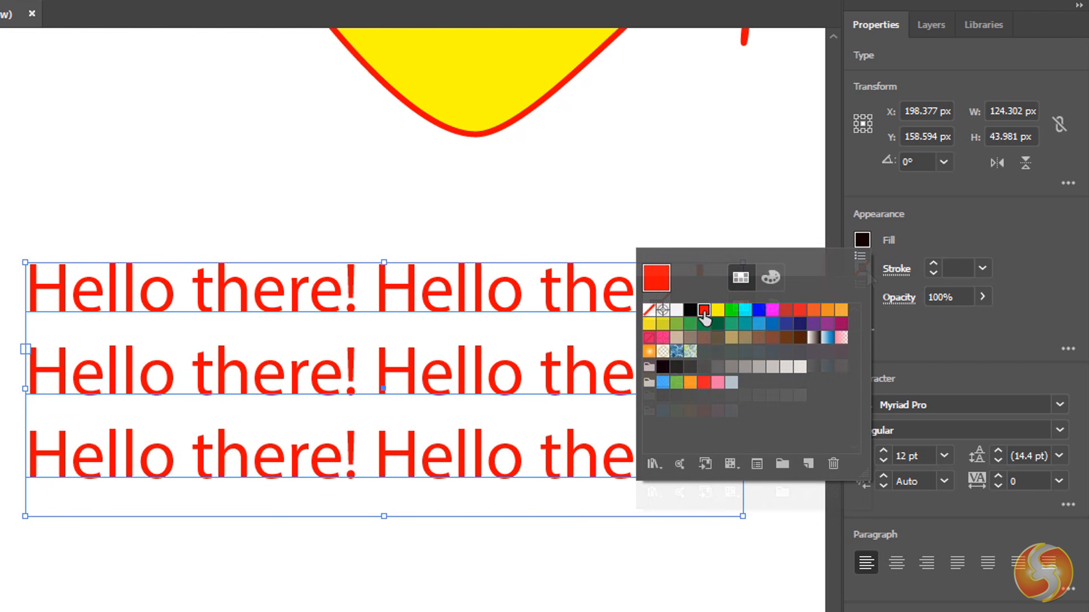
Give the text block a blue stroke with a 0.25 pt weight and remove its fill
click(759, 343)
click(933, 273)
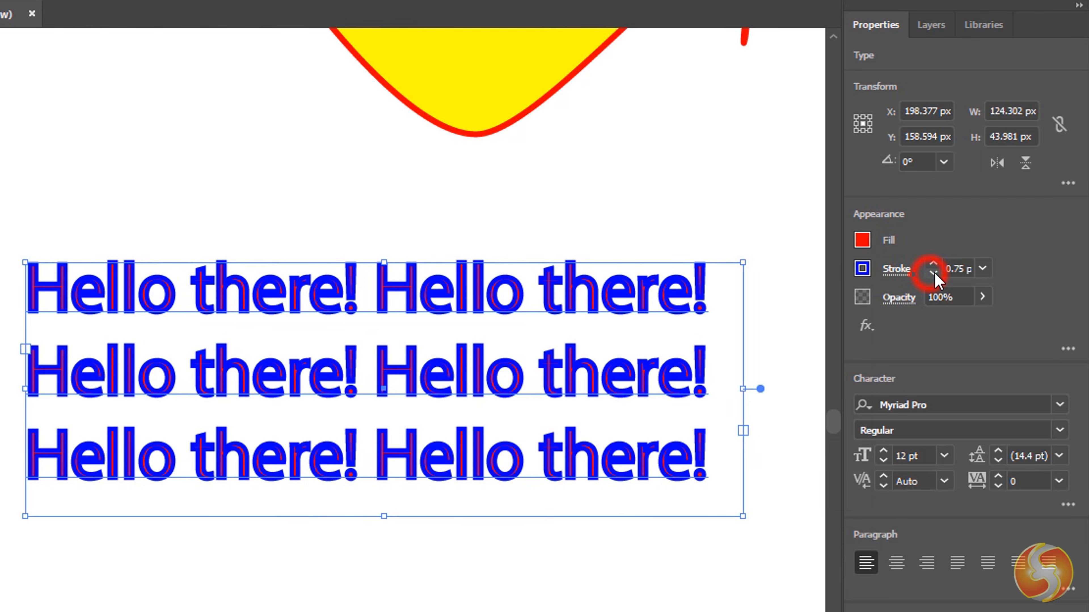
click(933, 273)
click(933, 273)
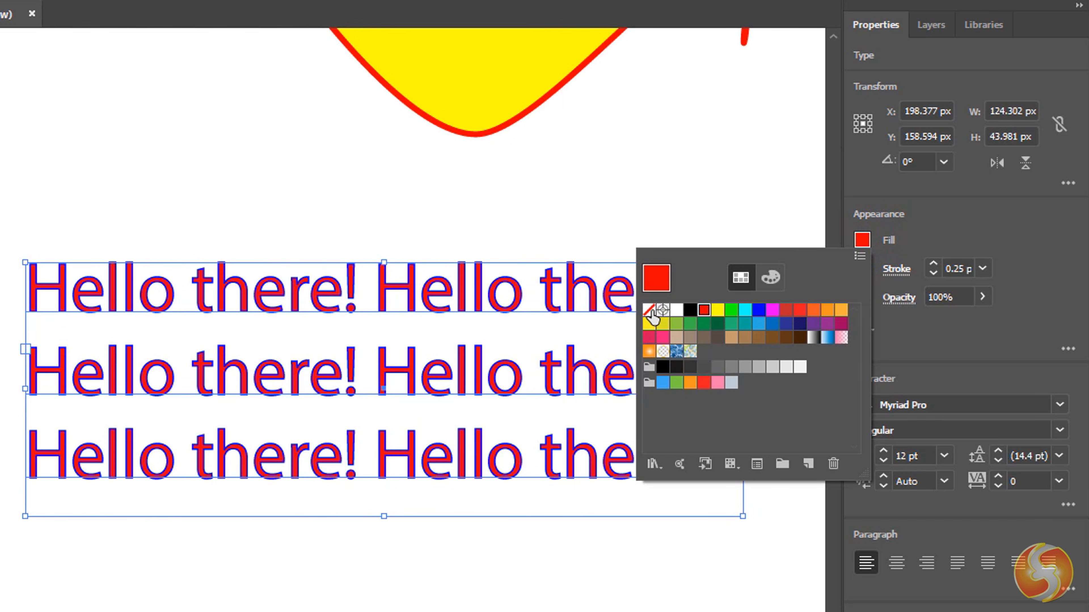
click(649, 310)
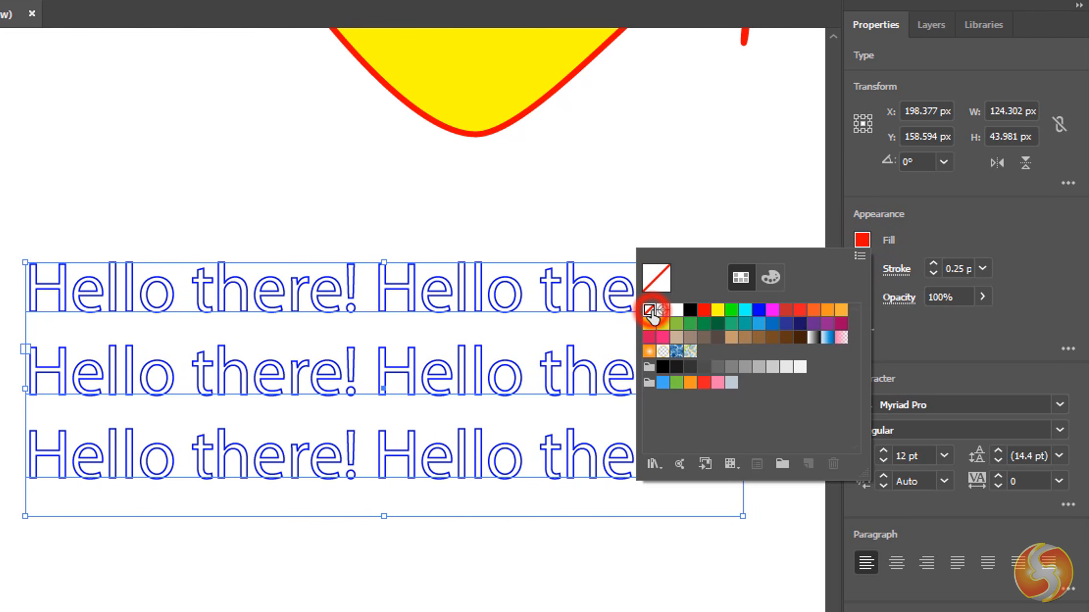
click(921, 344)
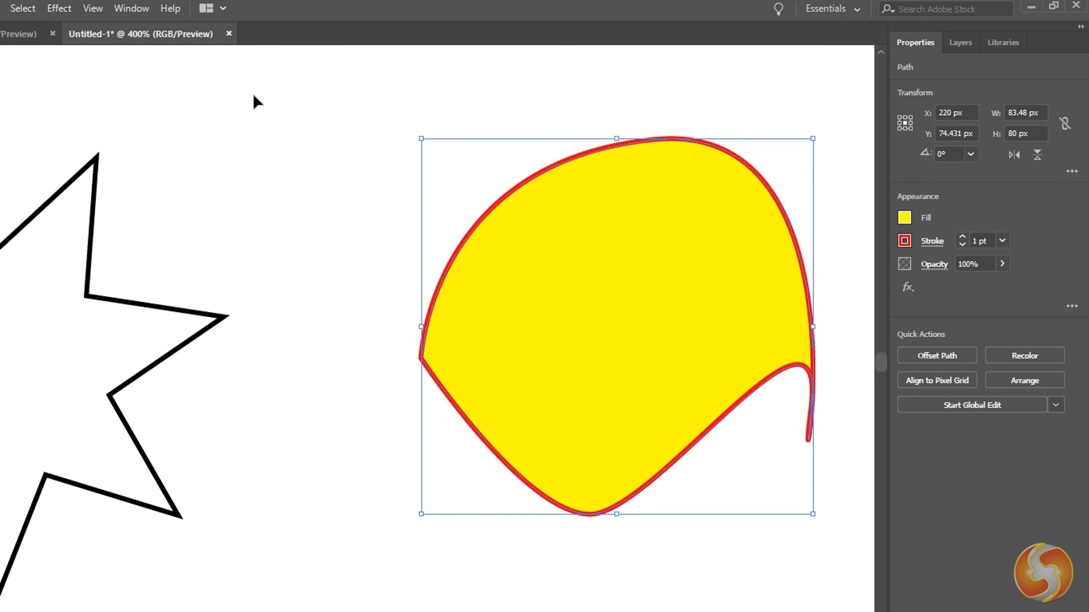
Open the gradient settings and apply a radial gradient to the fill of the yellow curved shape
click(132, 8)
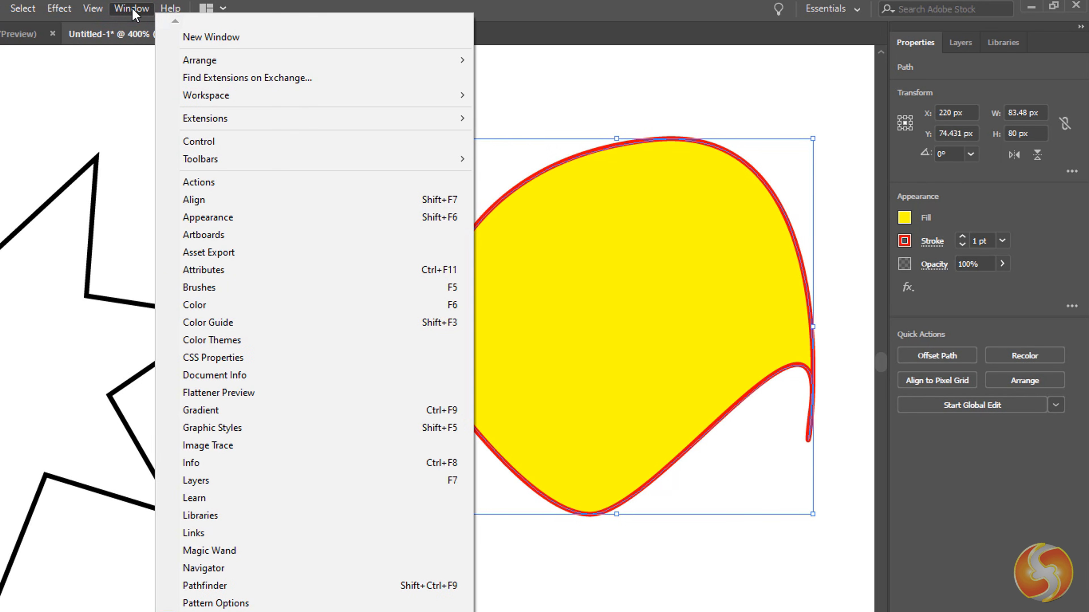
click(217, 411)
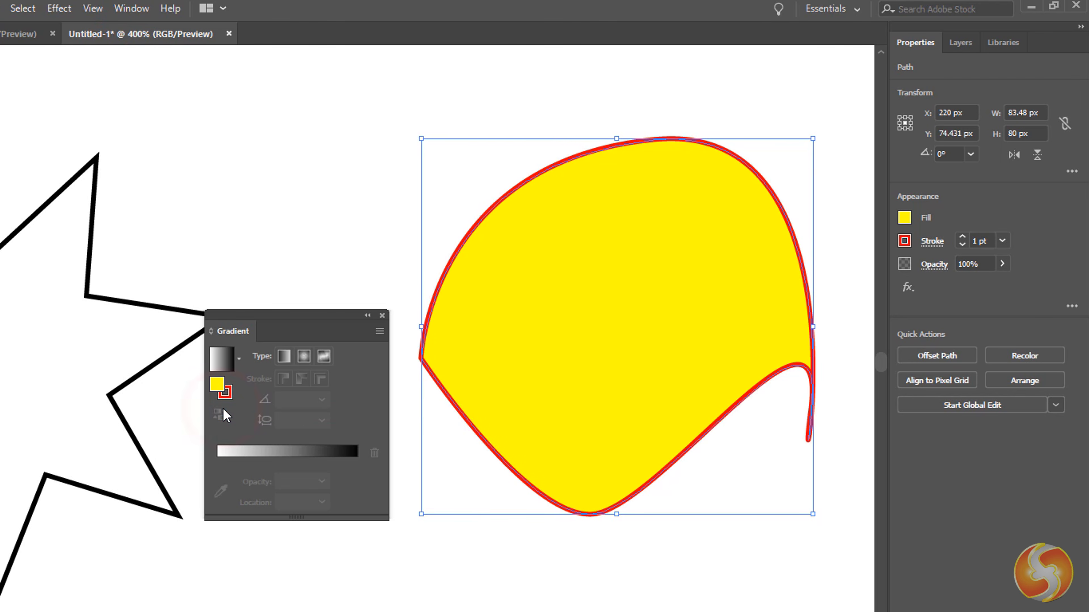
click(229, 393)
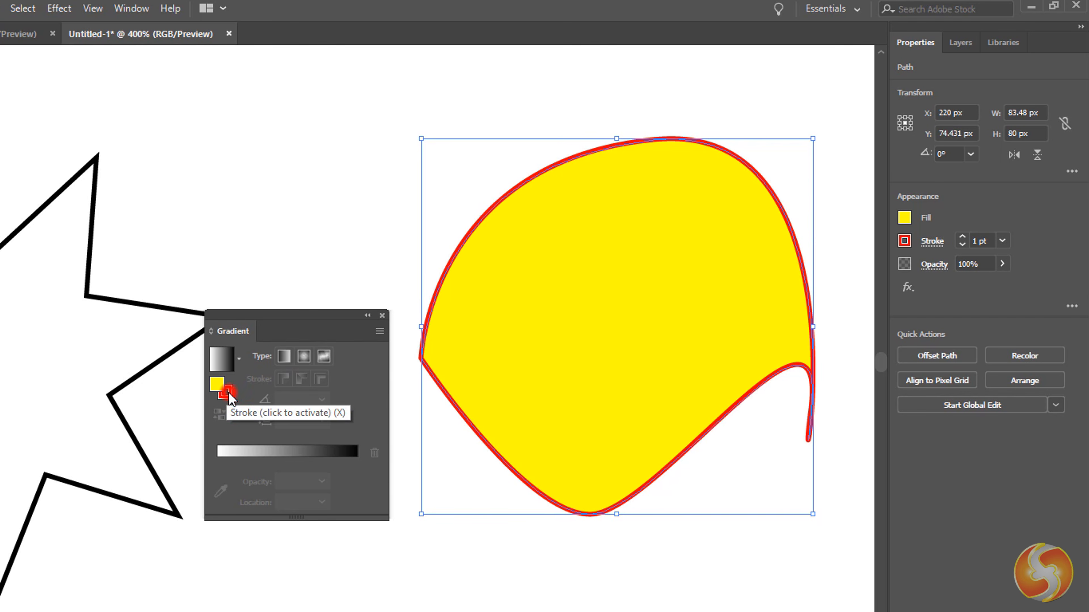
click(215, 384)
click(215, 383)
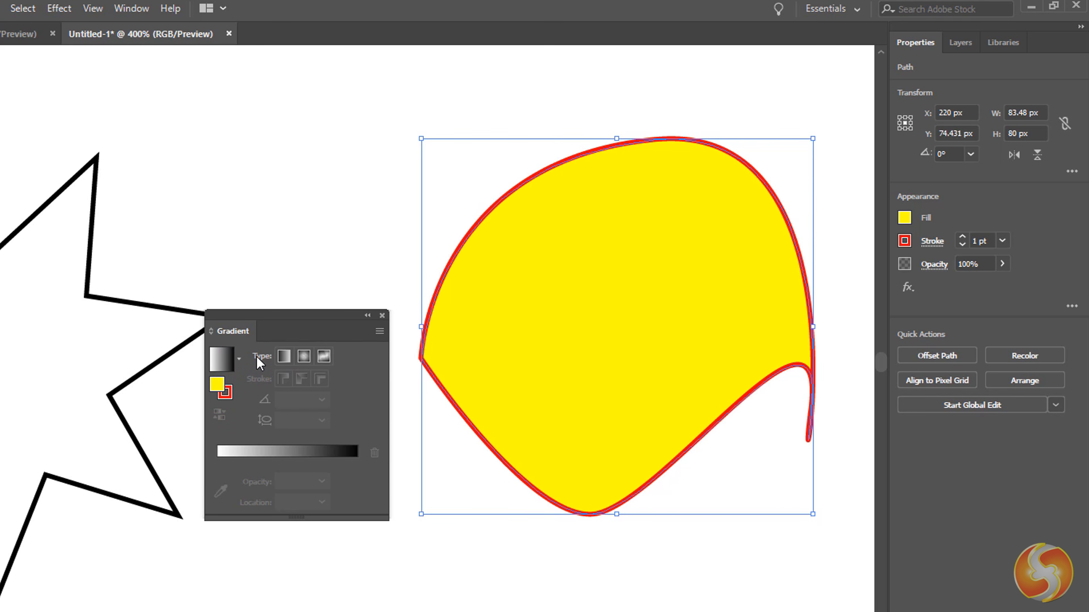
click(285, 360)
click(306, 354)
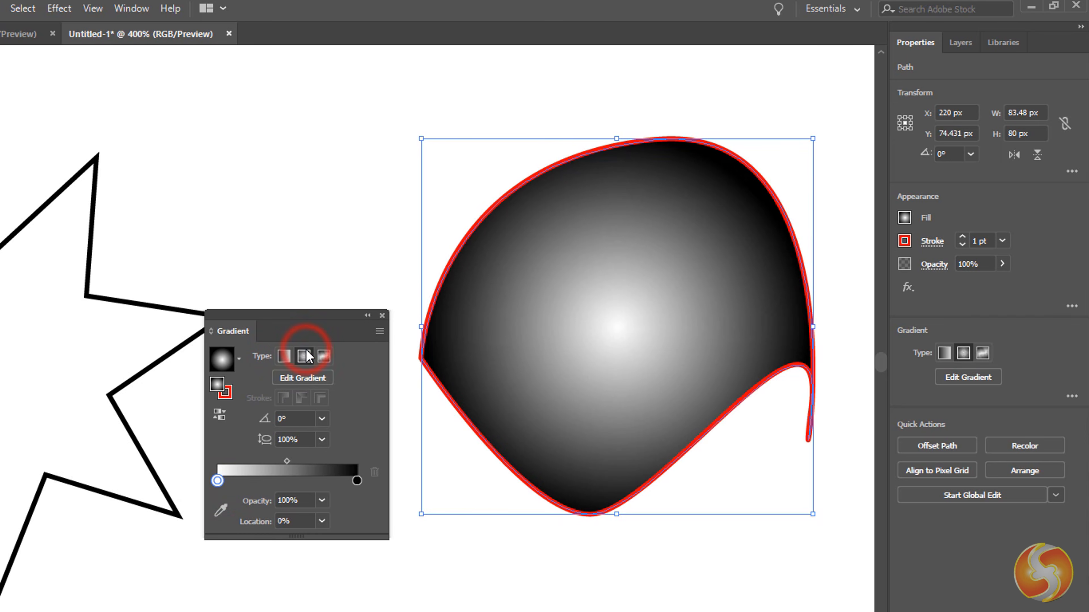
Change the gradient's white colour stop to the red swatch
double_click(217, 481)
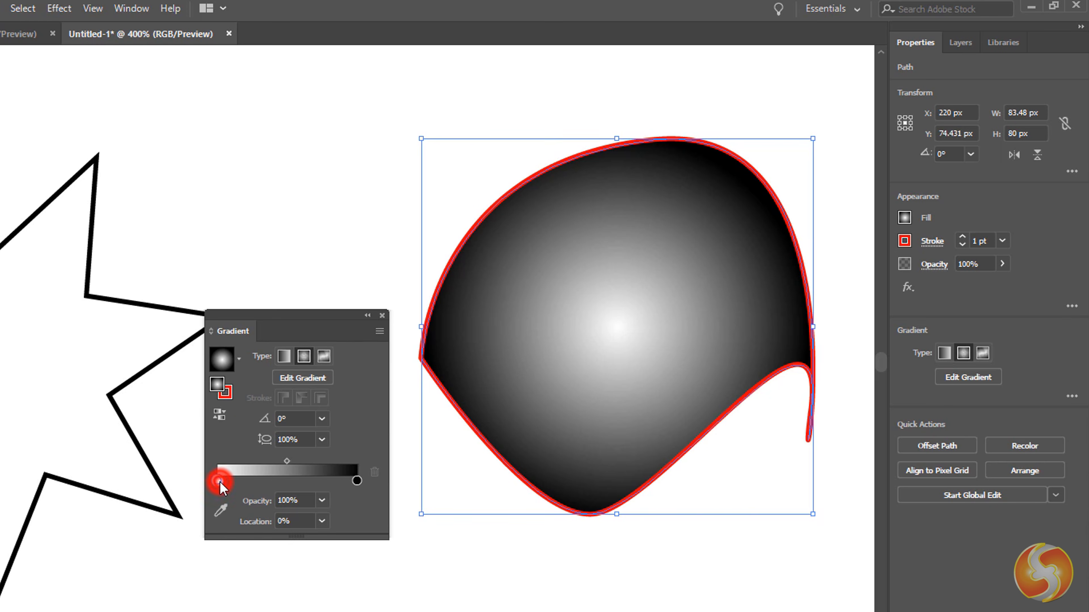
click(151, 565)
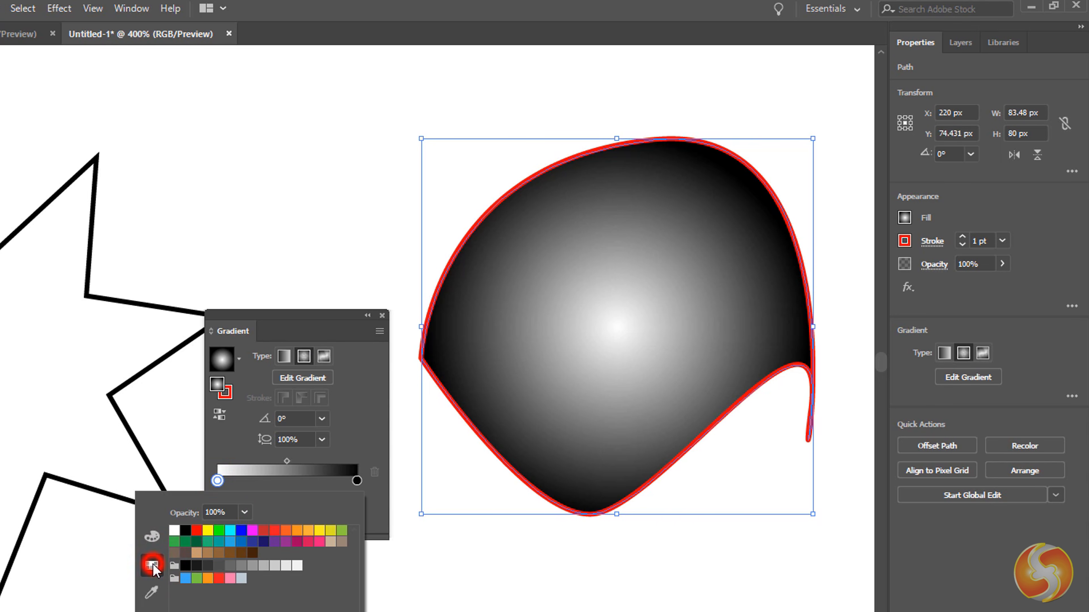
click(196, 532)
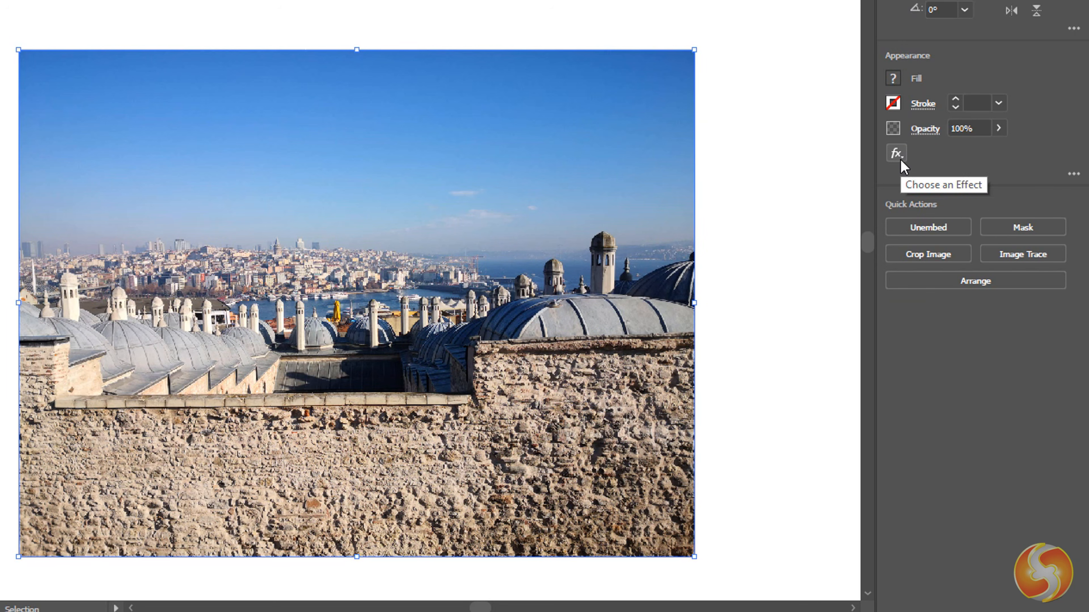
Apply a Radial Blur effect to the photo using the Spin method and Good quality
click(898, 160)
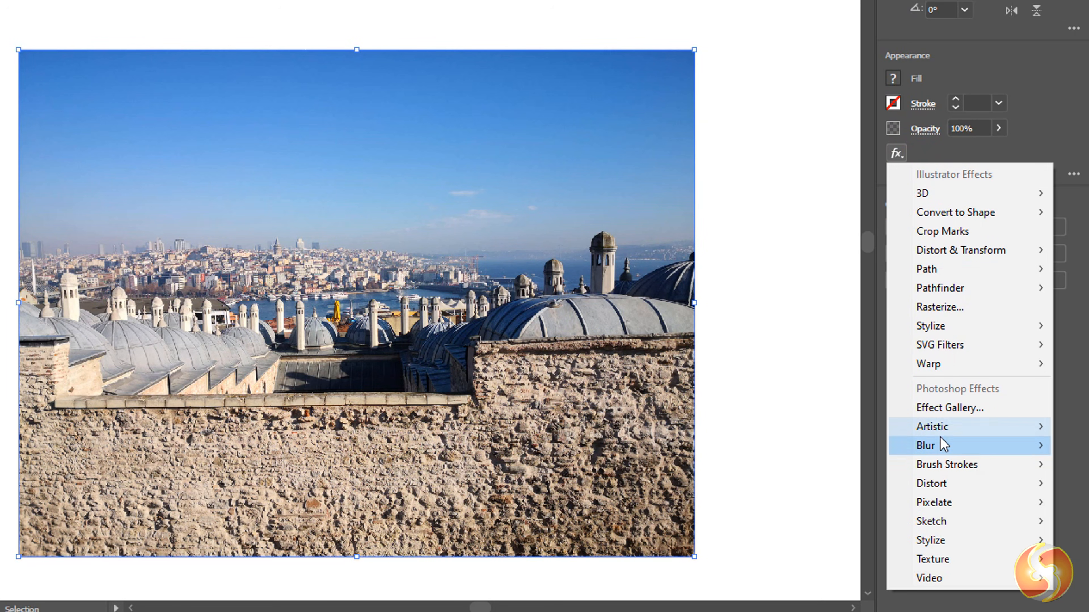
mouse_move(943, 445)
click(852, 468)
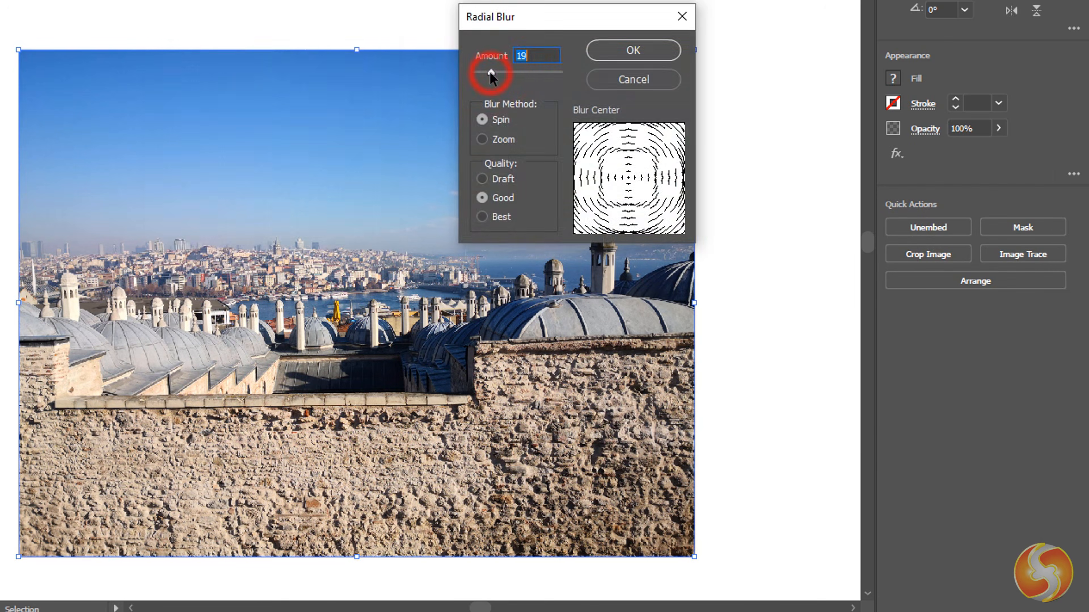
click(484, 72)
click(651, 50)
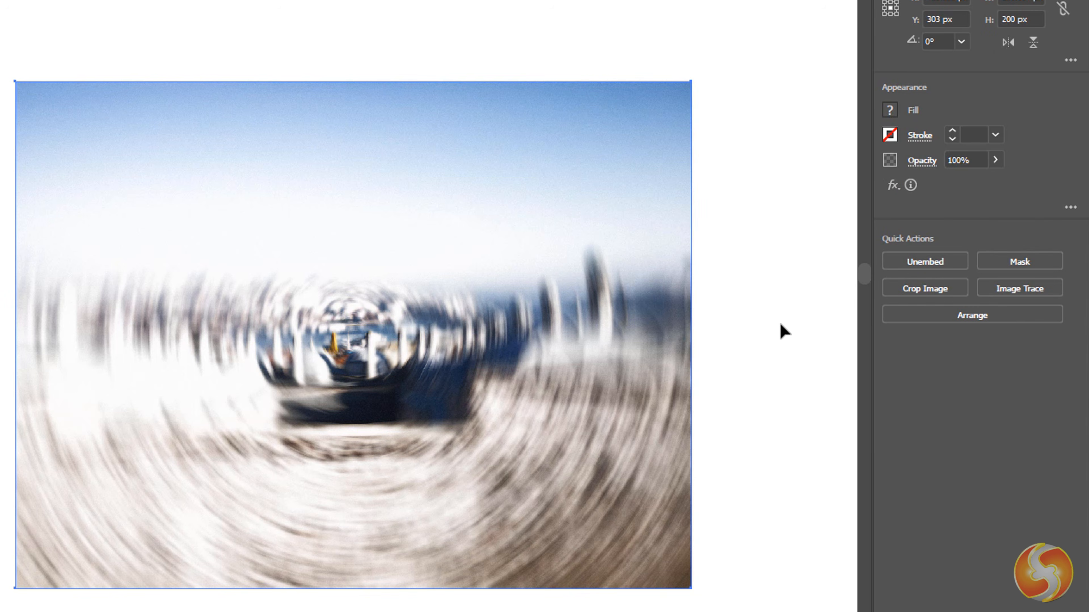
Open the photo's full appearance attributes and hide its Radial Blur and Diffuse Glow effects
click(1068, 207)
drag(518, 20, 838, 69)
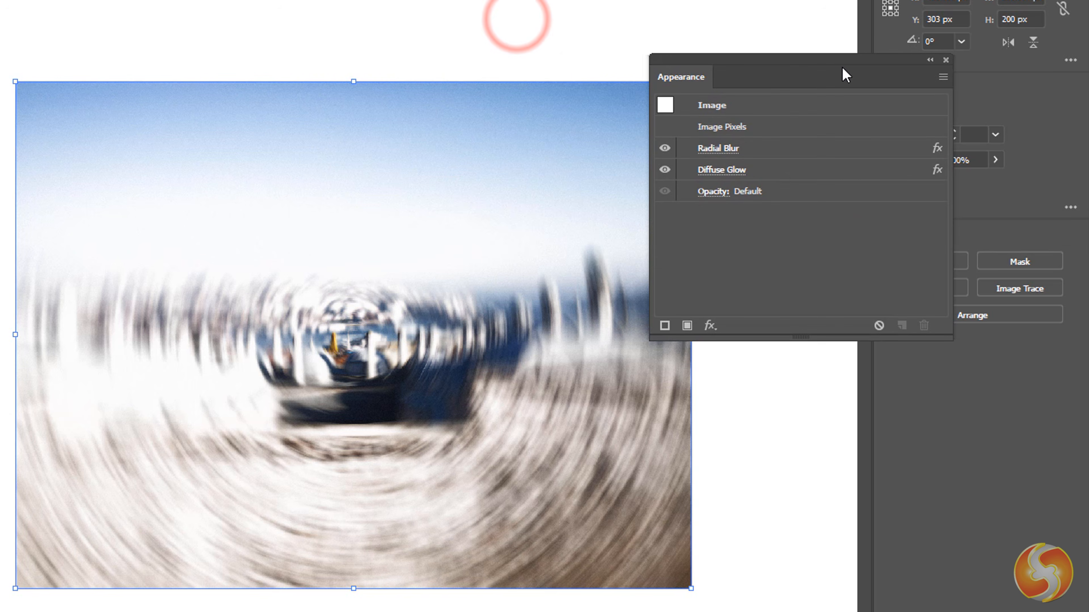
click(669, 147)
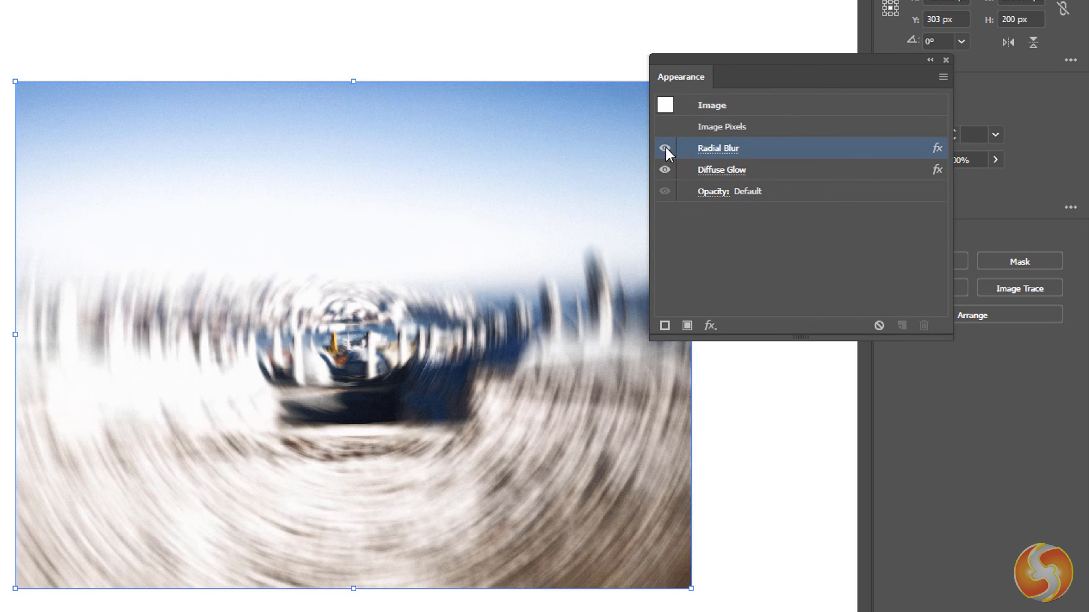
click(666, 151)
click(665, 171)
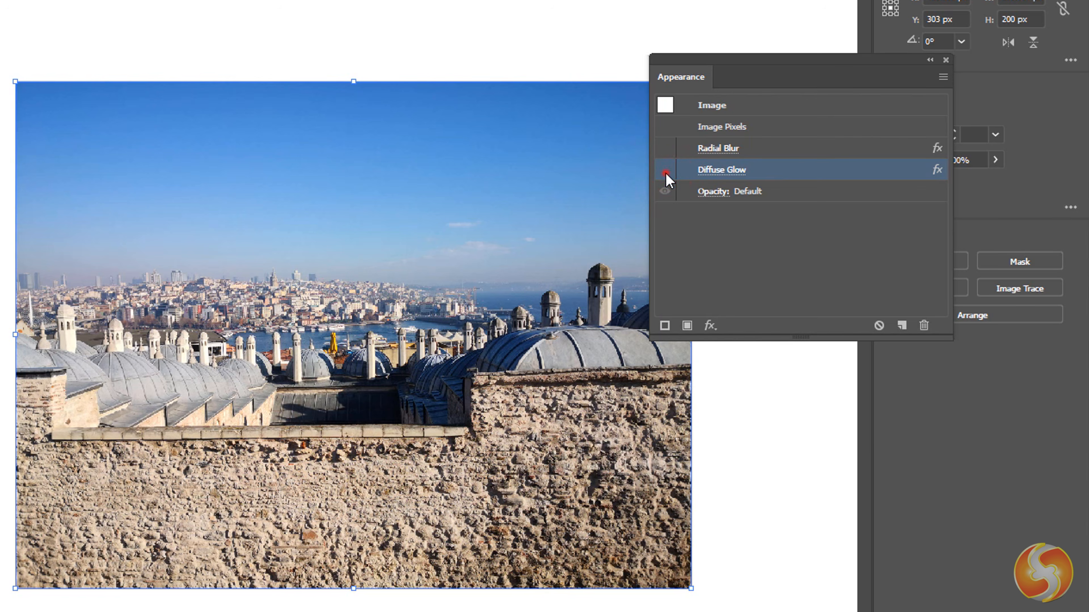
click(664, 174)
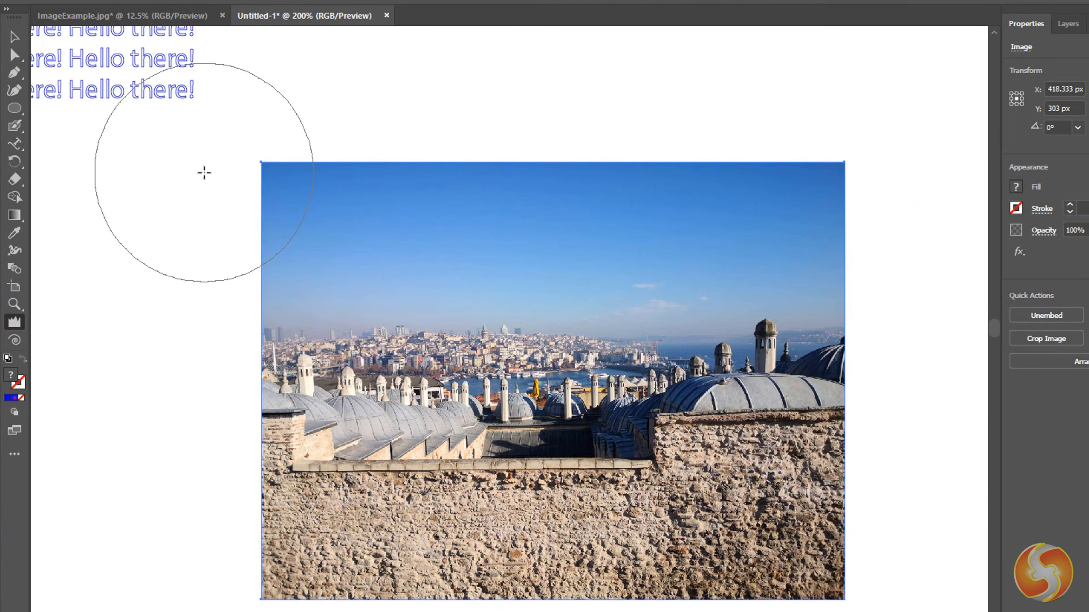
Warp the photo's edge and skyline with the large round distortion brush
drag(214, 184, 224, 369)
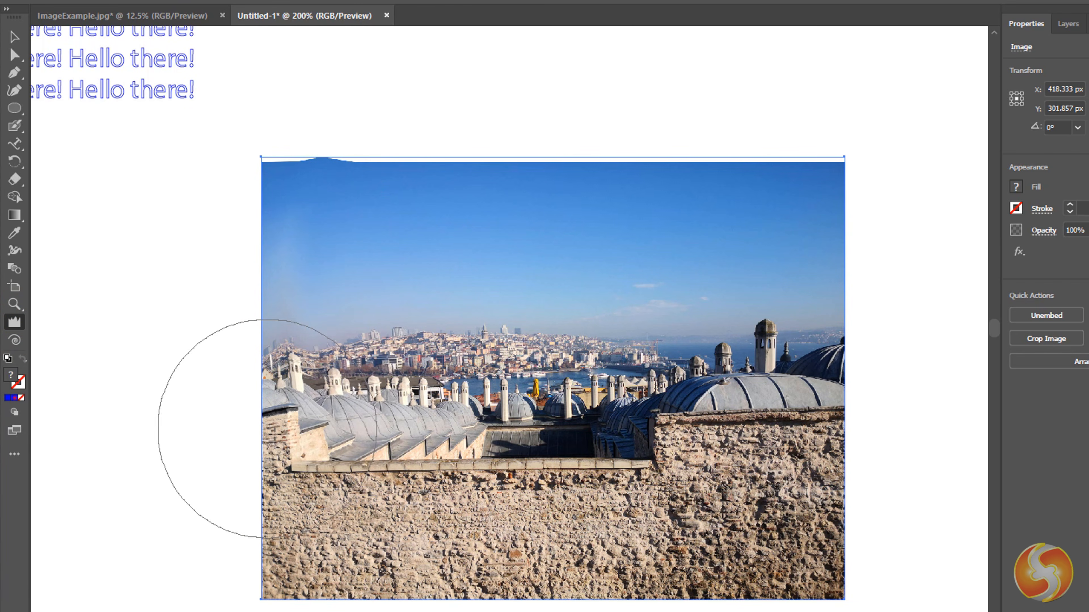
click(401, 413)
drag(695, 289, 695, 290)
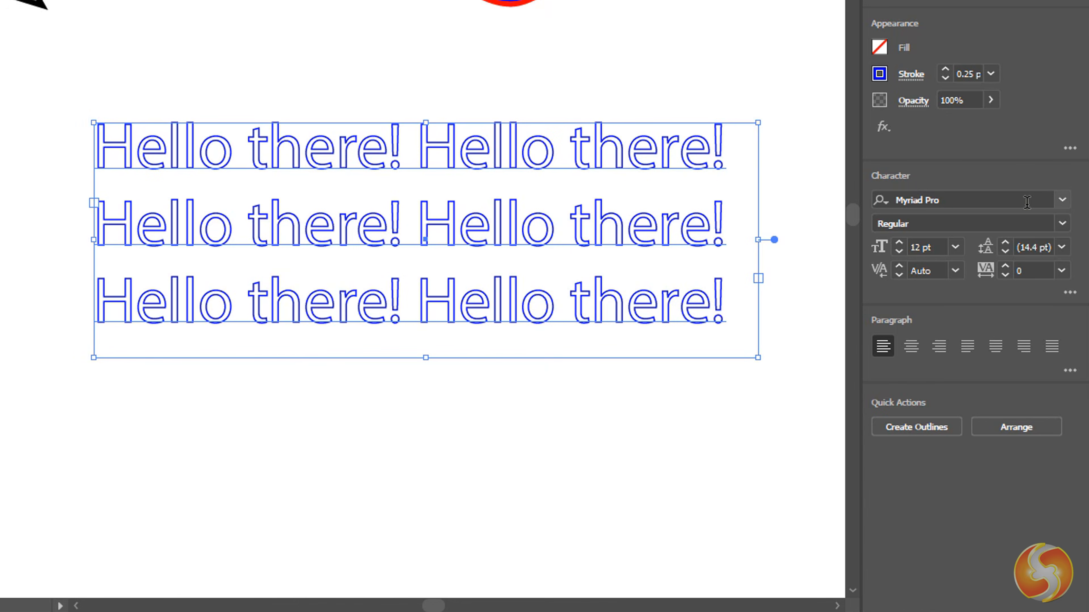
Change the outlined text's font to Source Serif Variable and set its size to 13 pt
click(1026, 201)
click(1062, 199)
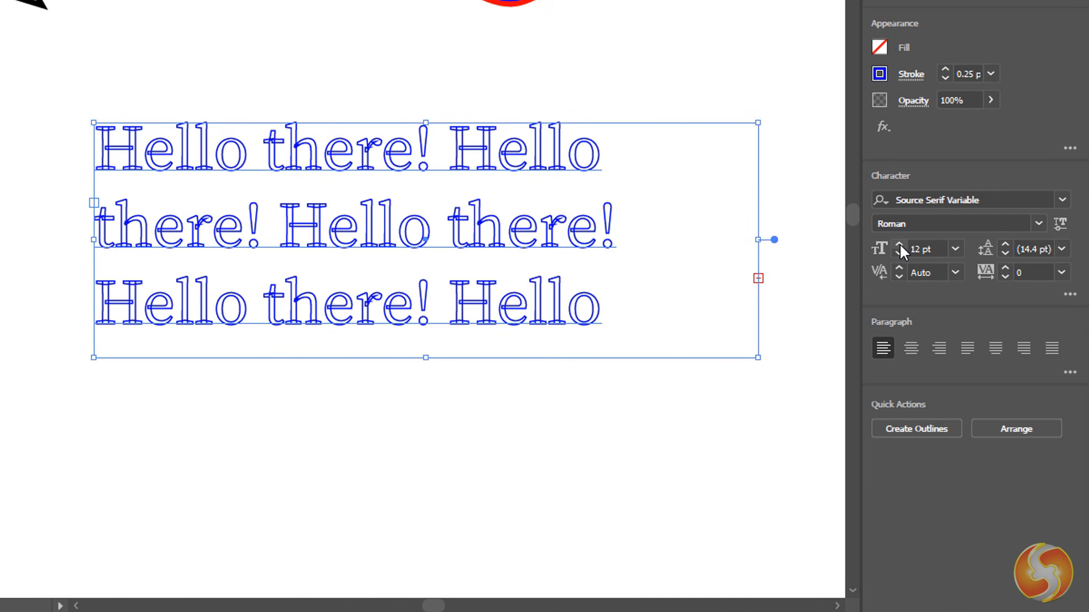
click(898, 244)
click(899, 244)
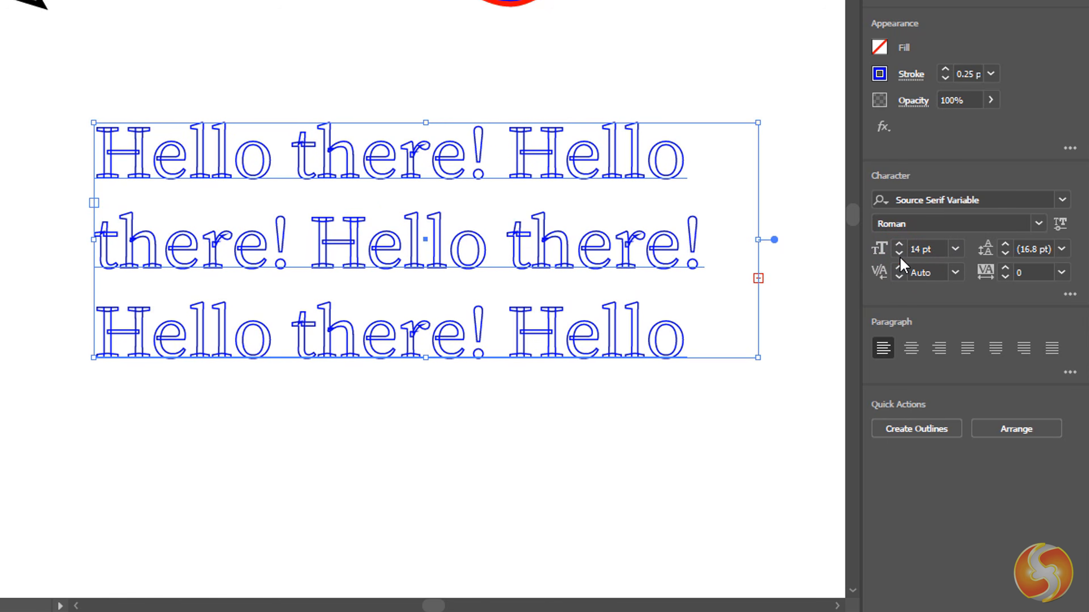
click(898, 254)
click(899, 254)
click(899, 243)
Set the text block's leading to 15 pt
click(1005, 245)
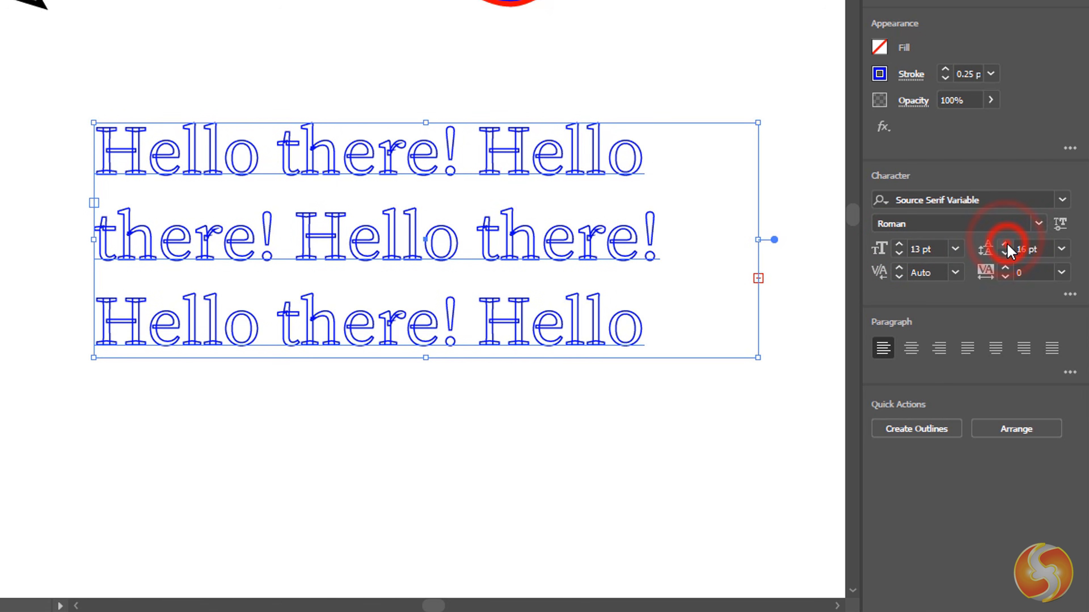
click(1005, 244)
click(1005, 254)
click(1005, 254)
Try a tracking value of 3 on the text block, then lower it again
click(1005, 269)
click(1005, 268)
click(1004, 269)
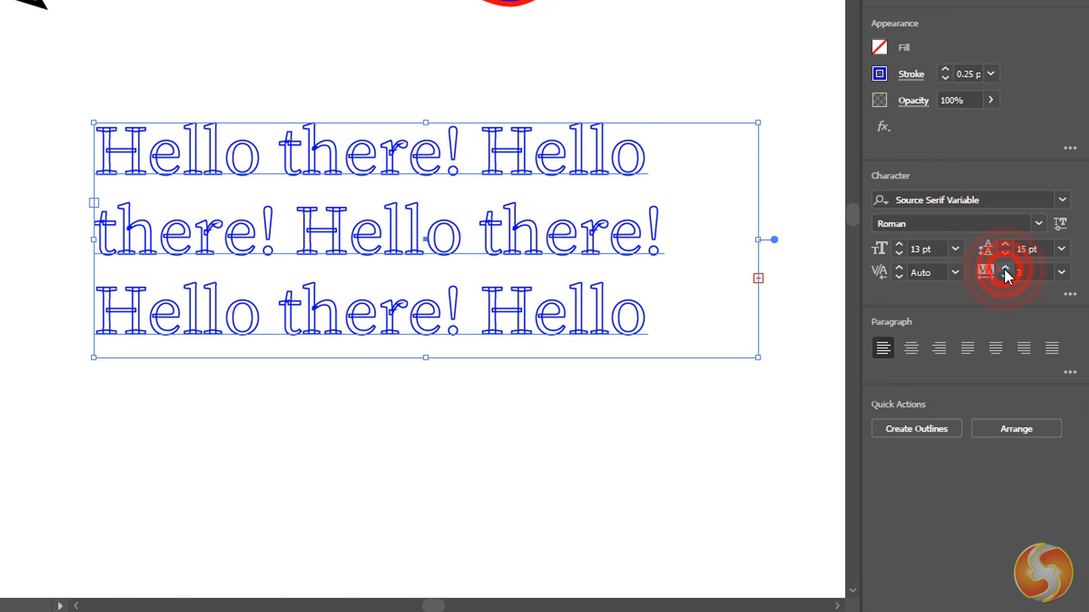
click(1005, 277)
click(1005, 277)
click(1005, 277)
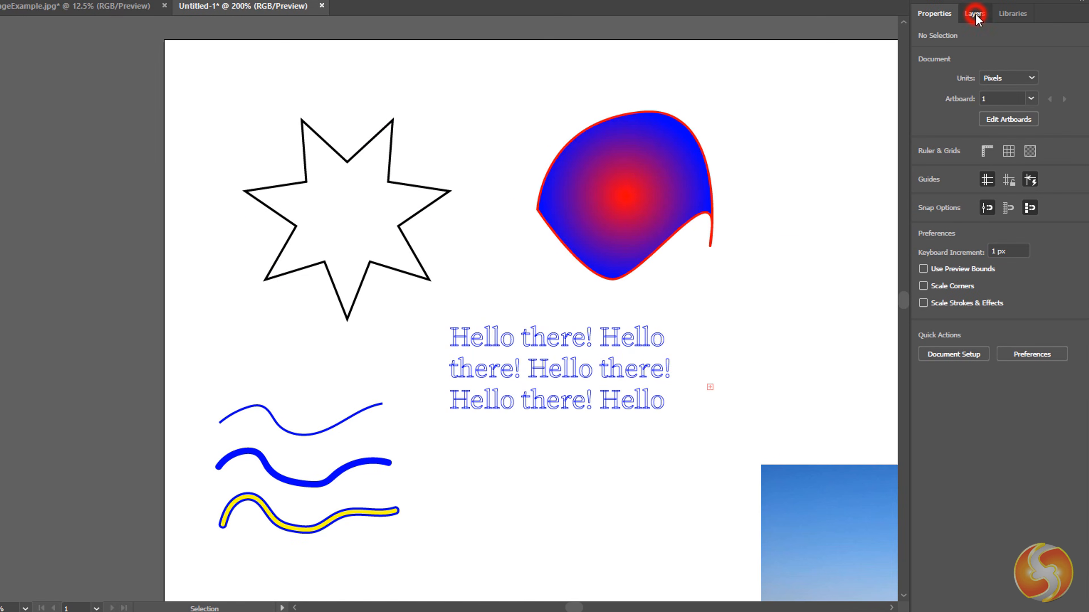
Expand Layer 1 in the layer list and select each of its objects in turn, ending with the star
click(974, 14)
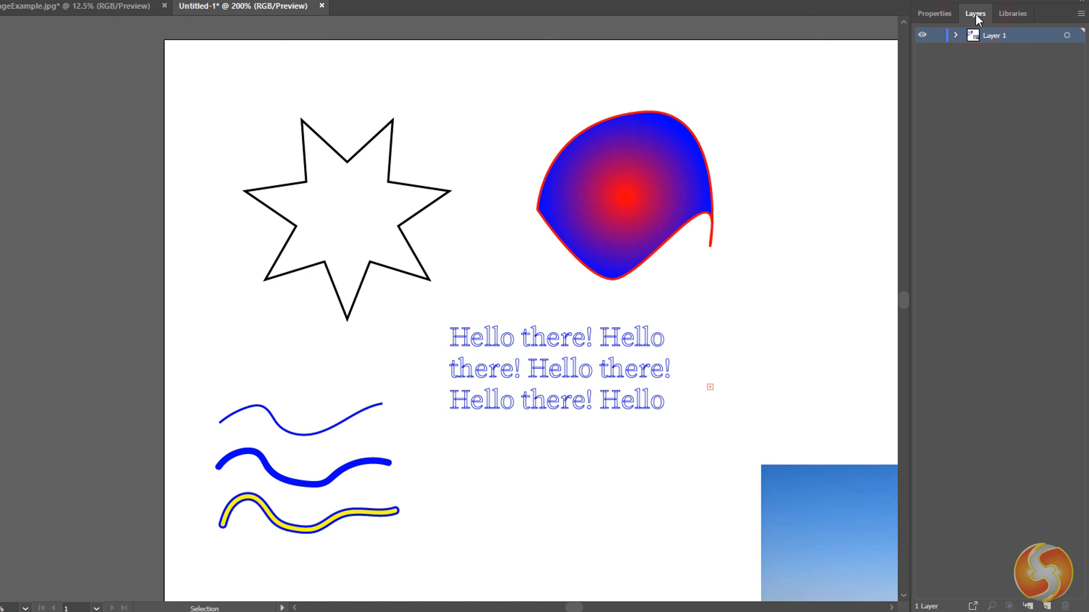
click(953, 34)
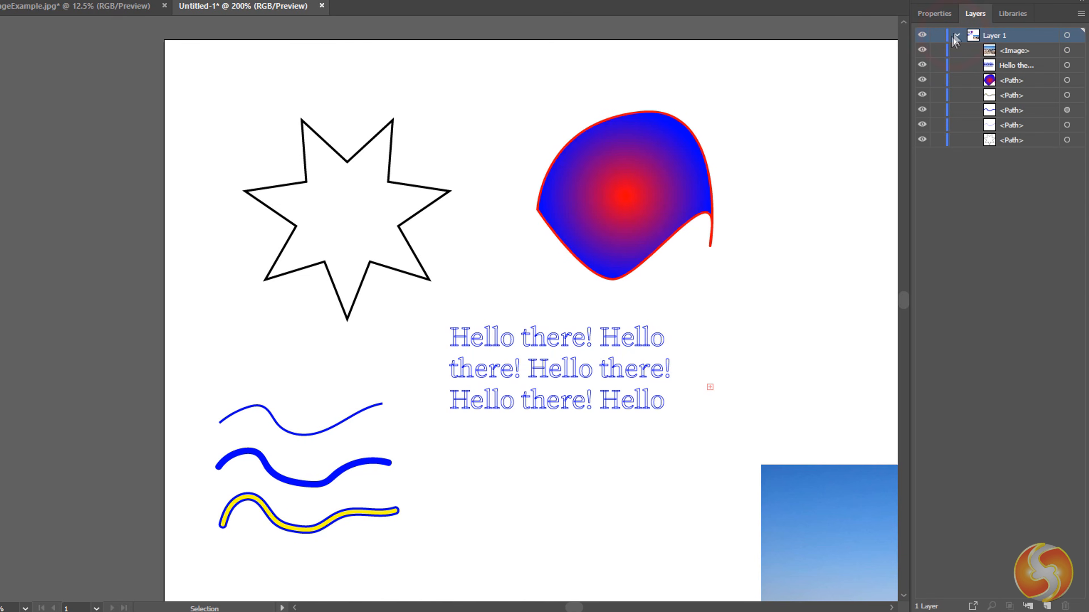
click(1067, 50)
click(1066, 65)
click(1066, 81)
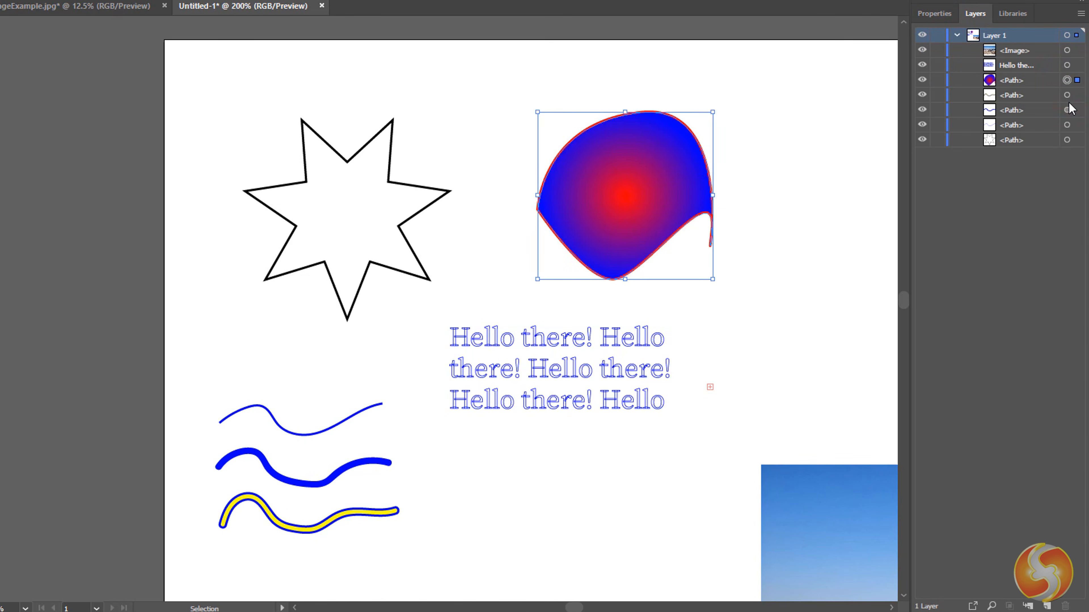
click(1067, 94)
click(1067, 109)
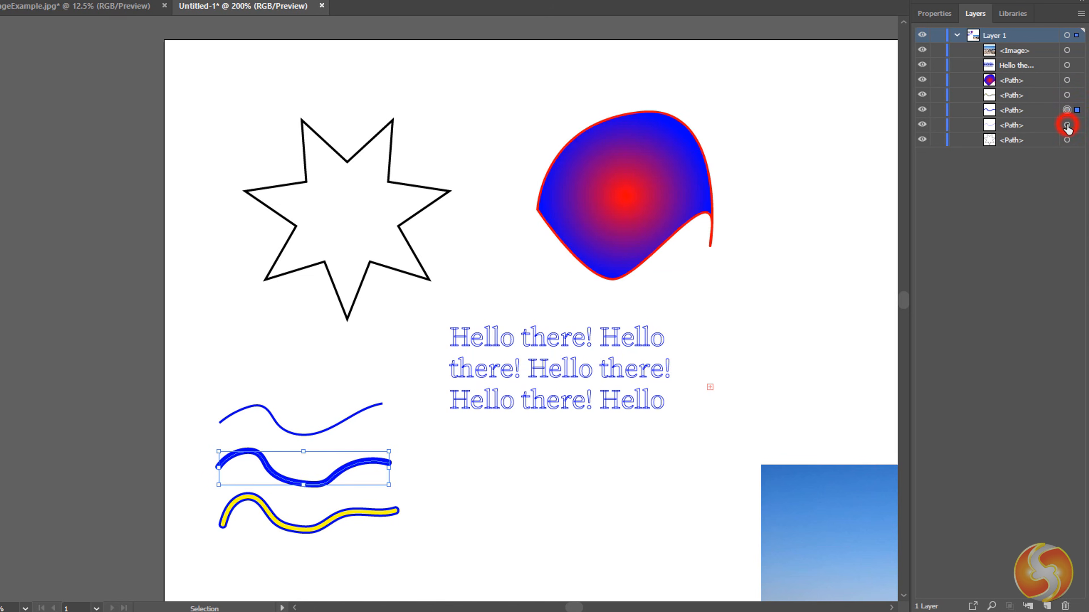
click(1067, 124)
click(1067, 140)
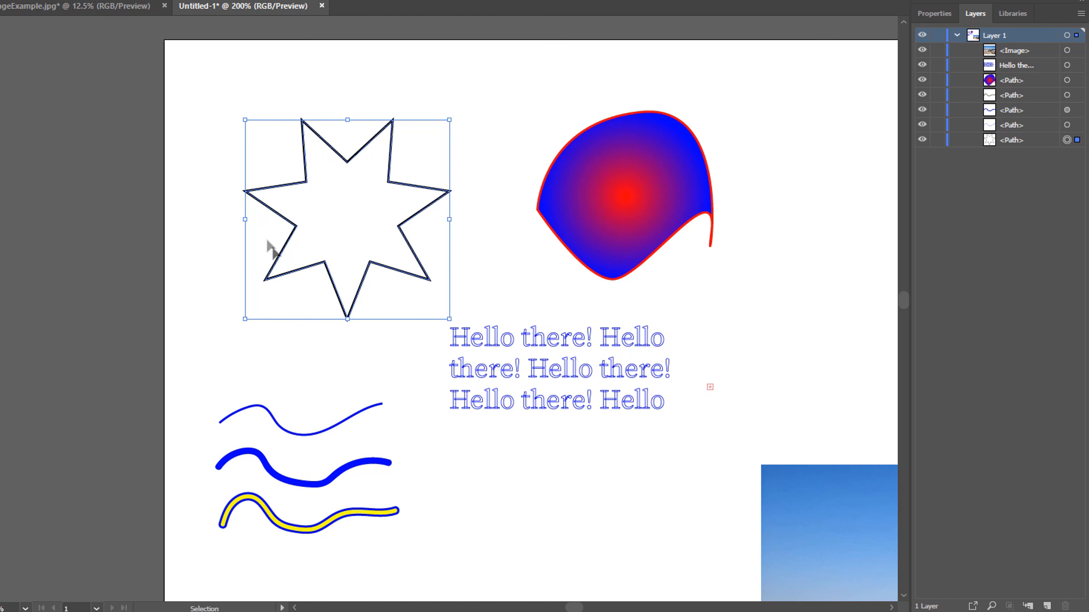
Create a new layer and move the star path from Layer 1 into it, listing the new layer's contents
click(1047, 606)
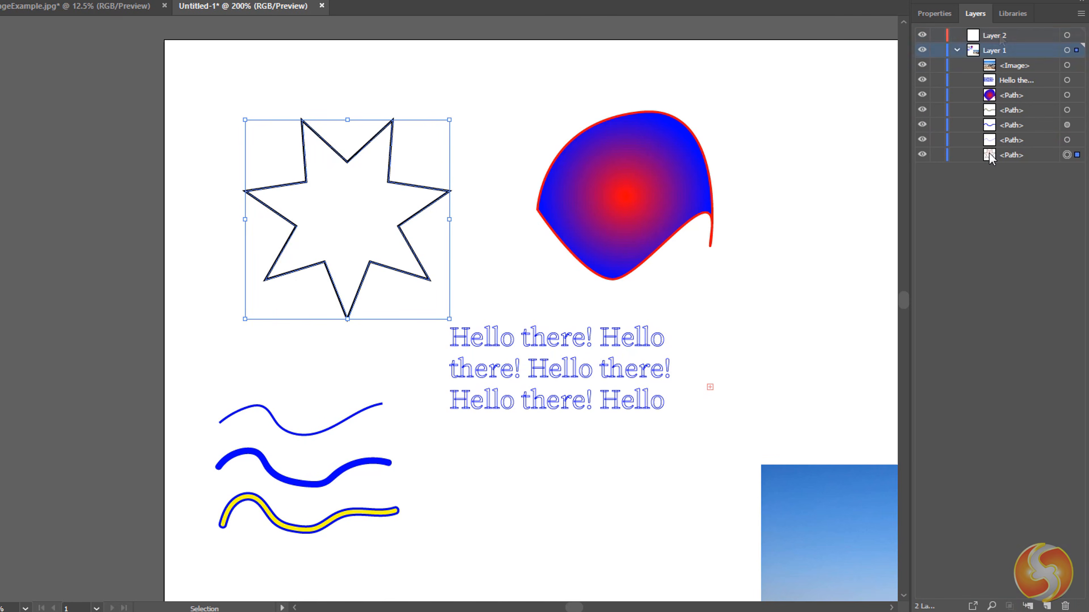
drag(986, 157, 996, 36)
click(954, 35)
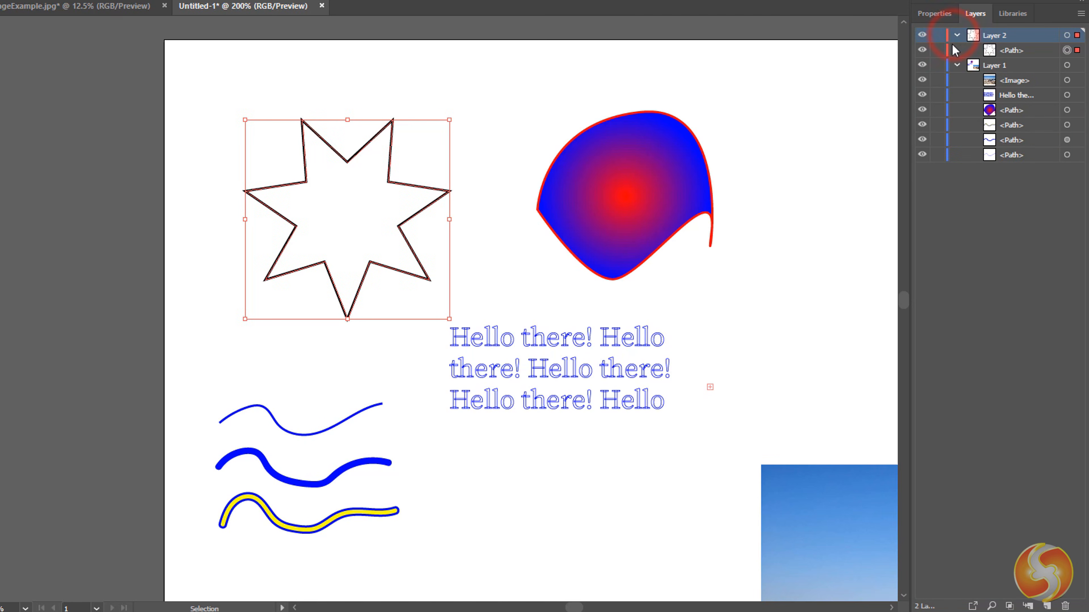
Select the star path in Layer 2, the text object in Layer 1 and all of Layer 2 through the layer list
click(1003, 49)
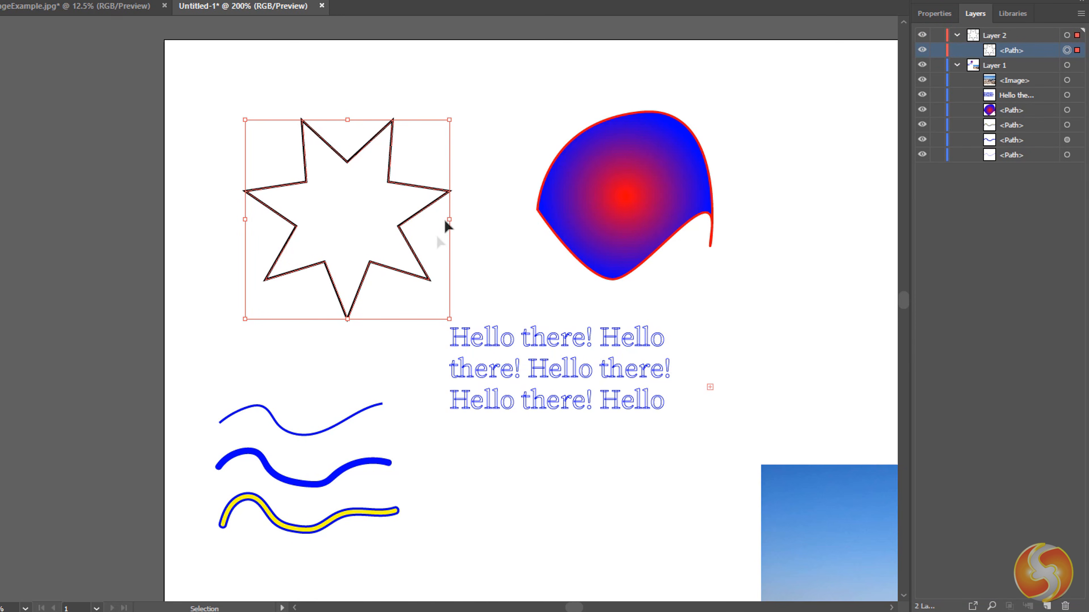
click(1067, 95)
click(1067, 35)
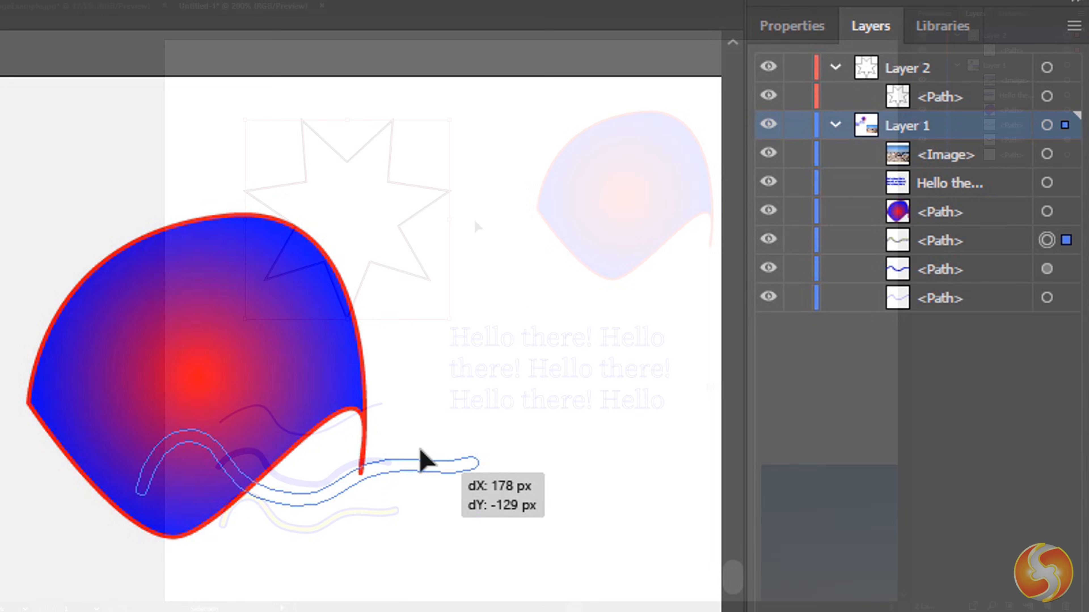
Move the yellow wavy line over the gradient shape and place the gradient path below that line in Layer 1's stacking order
drag(744, 237, 764, 166)
drag(463, 315, 463, 316)
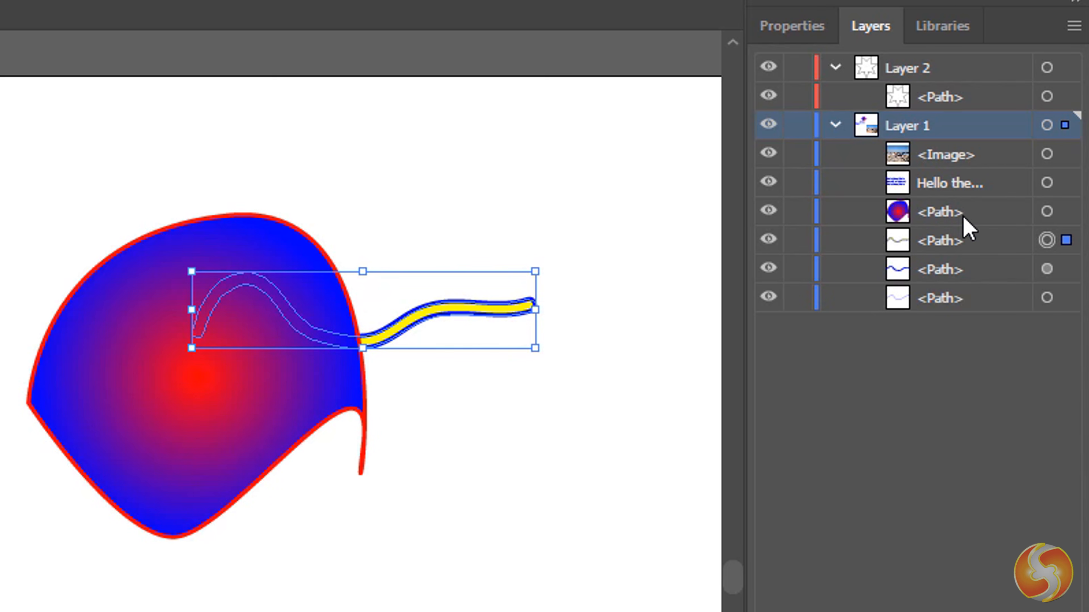
click(843, 213)
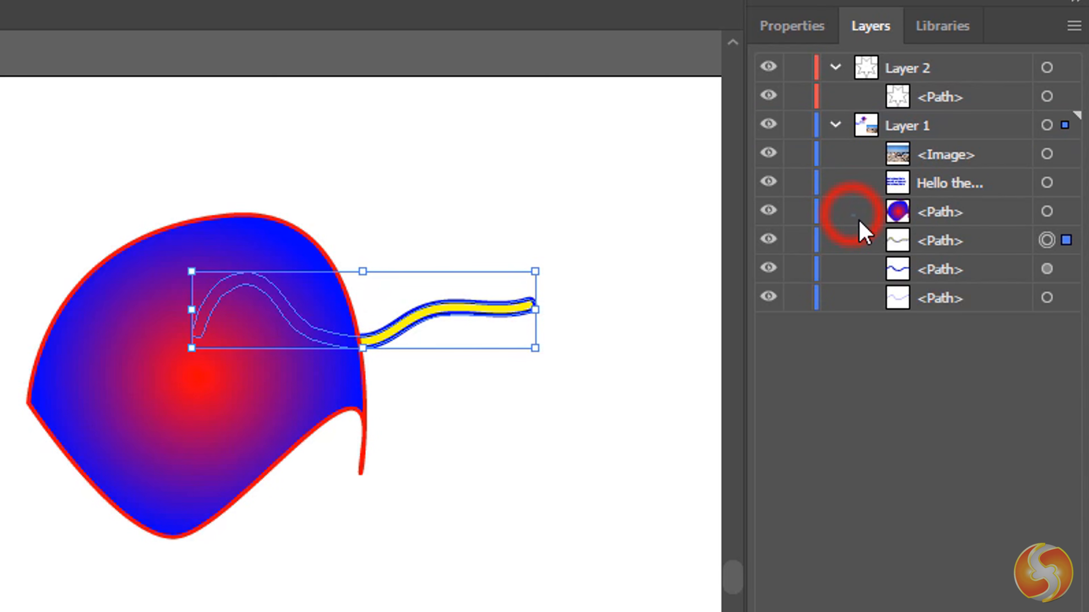
mouse_move(931, 214)
mouse_down()
mouse_move(944, 261)
mouse_move(948, 204)
mouse_move(956, 257)
mouse_up()
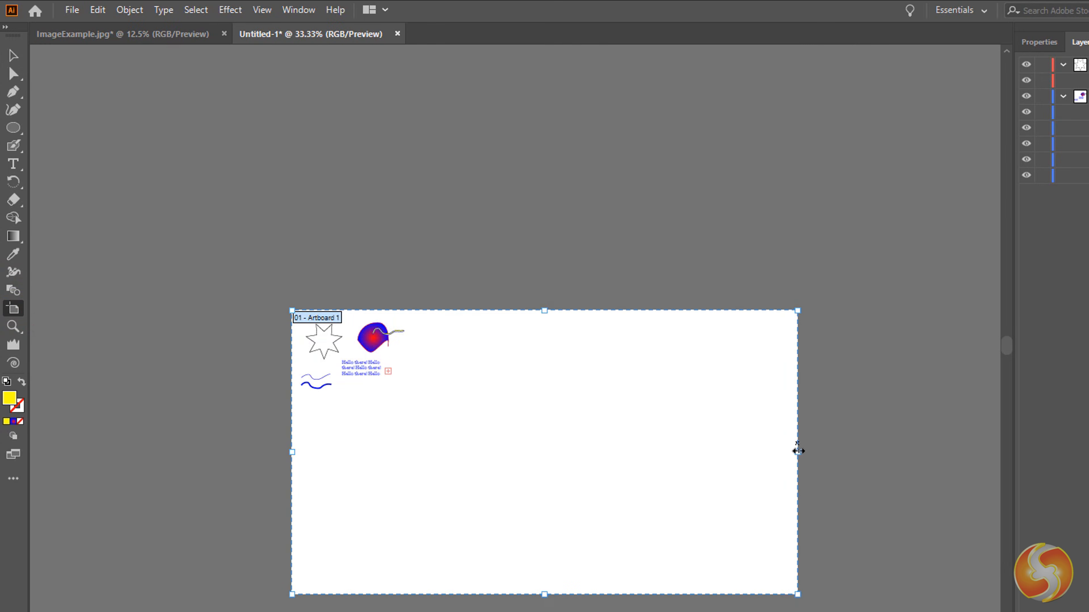
Shrink Artboard 1 from its right and bottom edges to fit closely around the artwork, then leave artboard editing
drag(797, 450, 412, 424)
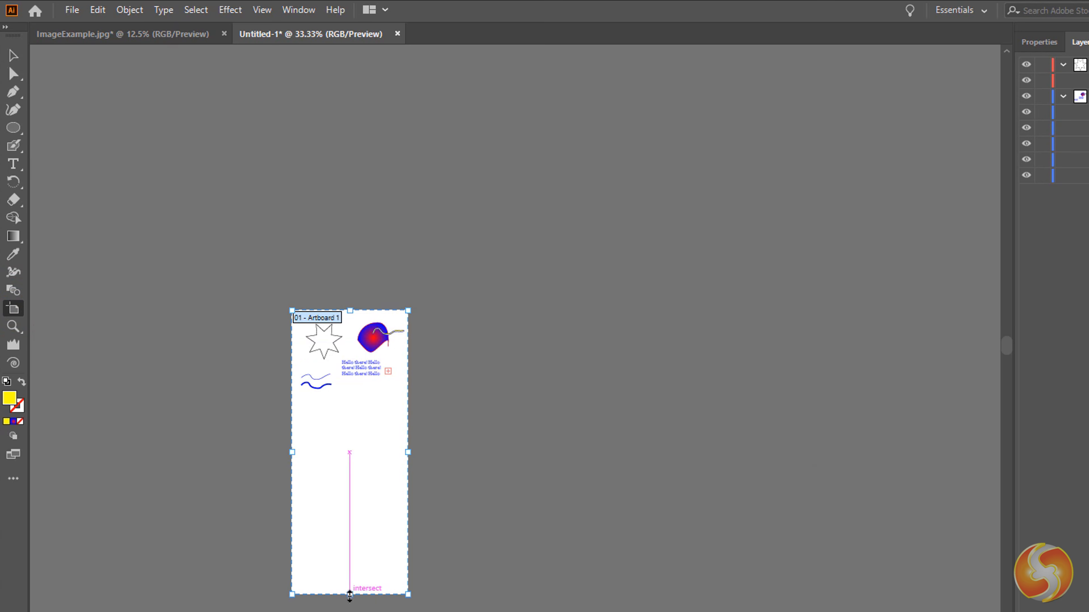
drag(348, 594, 348, 398)
click(262, 356)
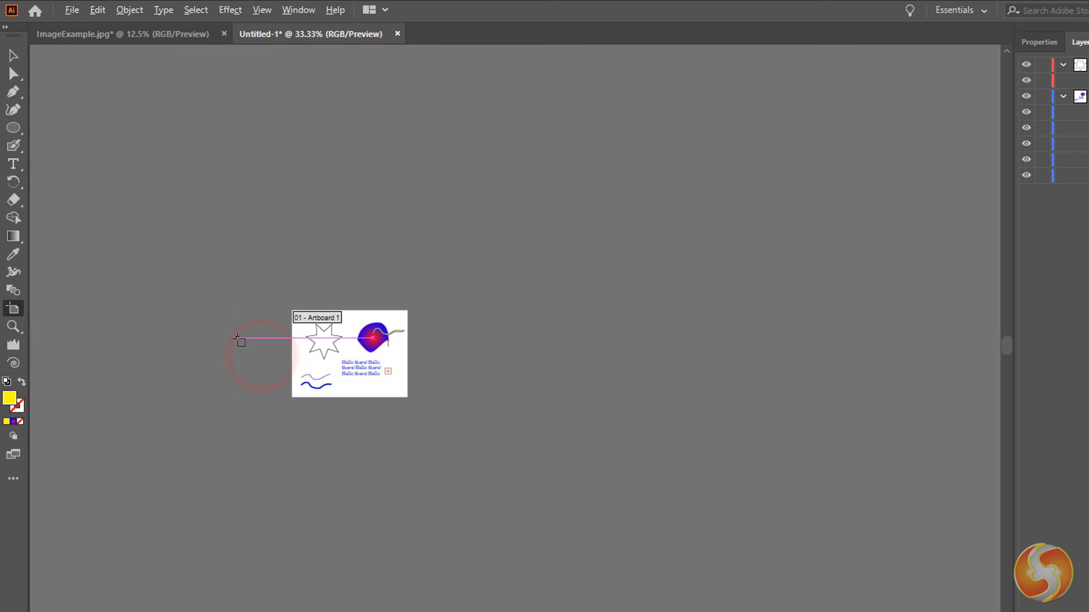
scroll(237, 338, up, 3)
scroll(452, 364, up, 1)
key(Escape)
Open the Save As dialog for the document and check its file name and file type options
click(72, 9)
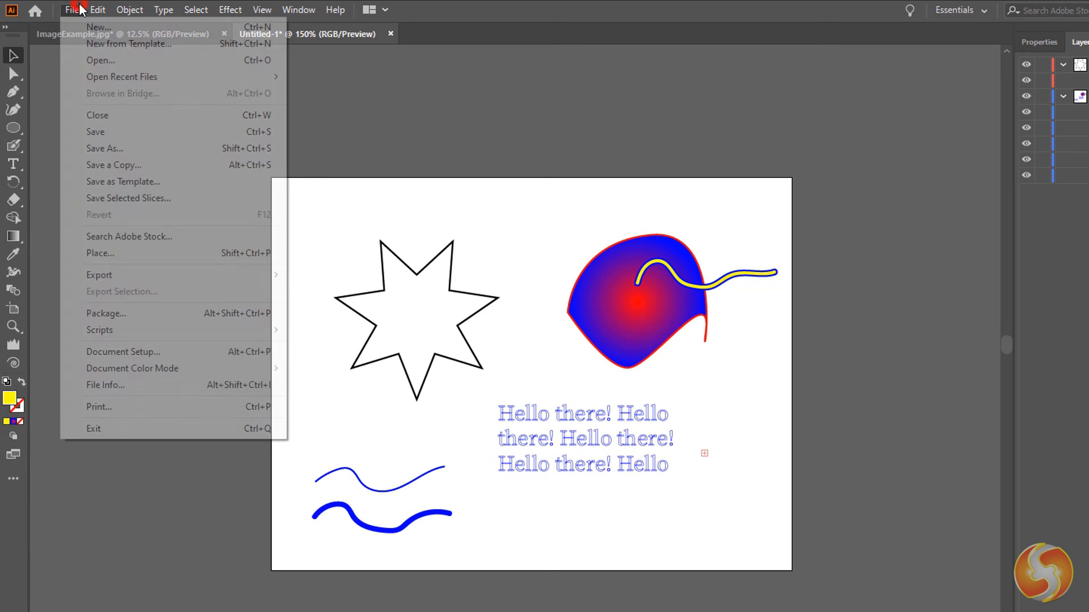
click(125, 149)
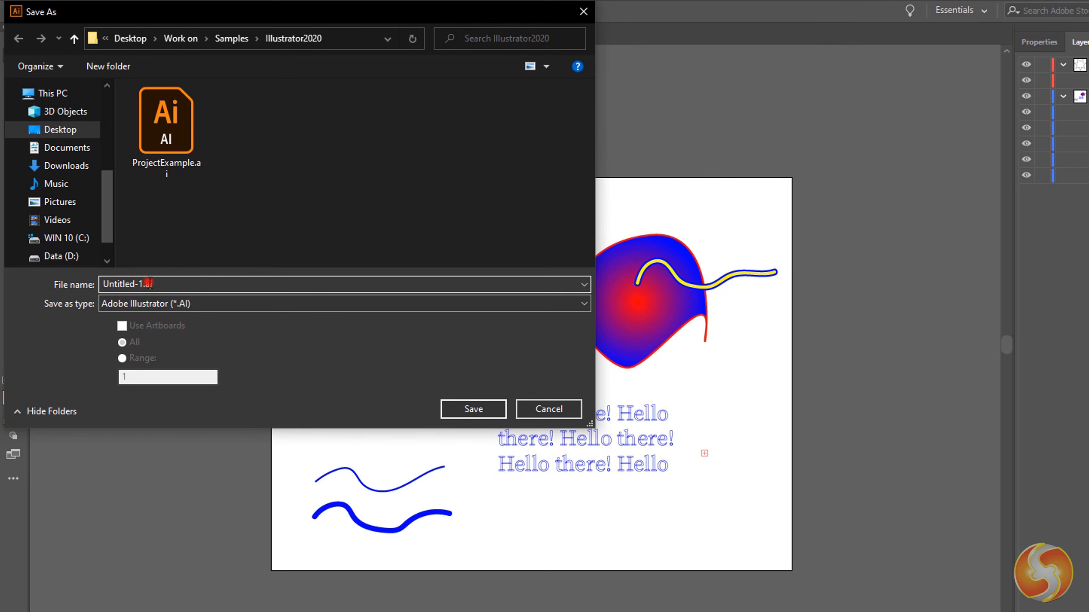
click(148, 284)
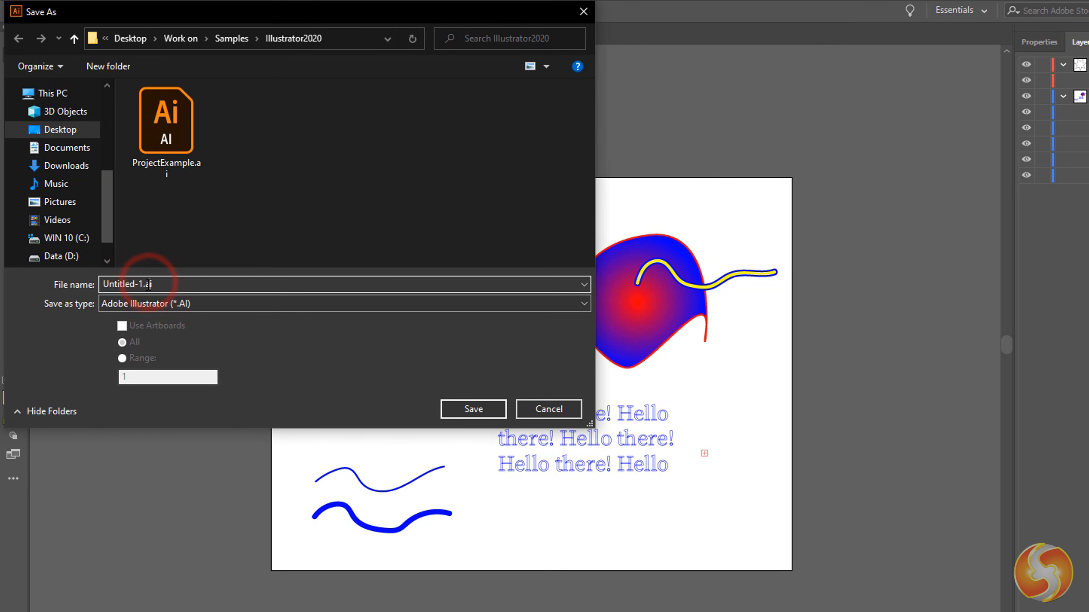
click(191, 306)
click(190, 306)
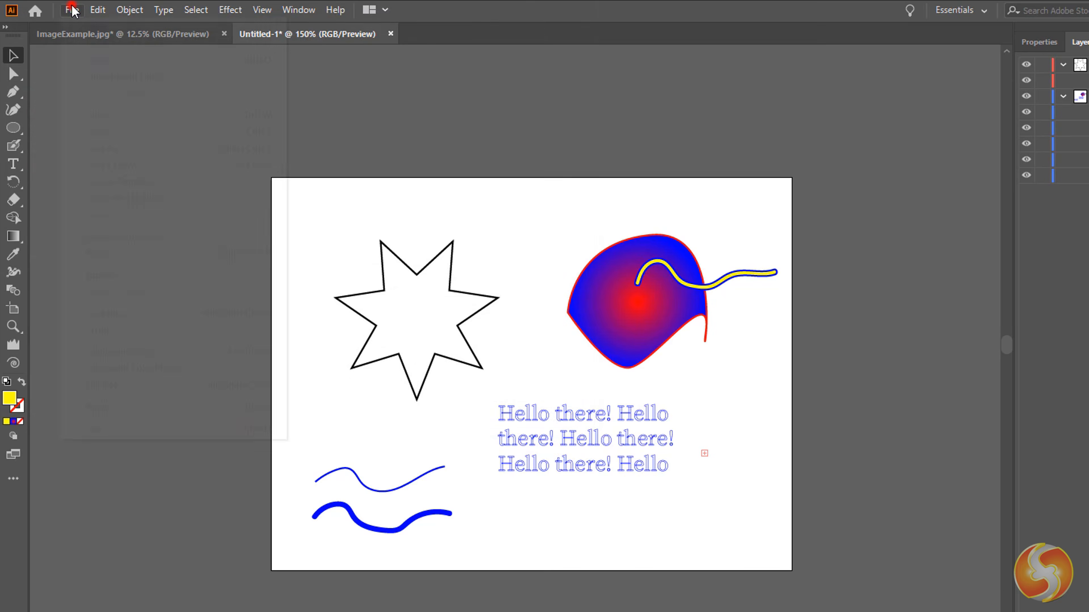
Open Export As, view the list of available export file types and close the dialog without exporting
click(71, 9)
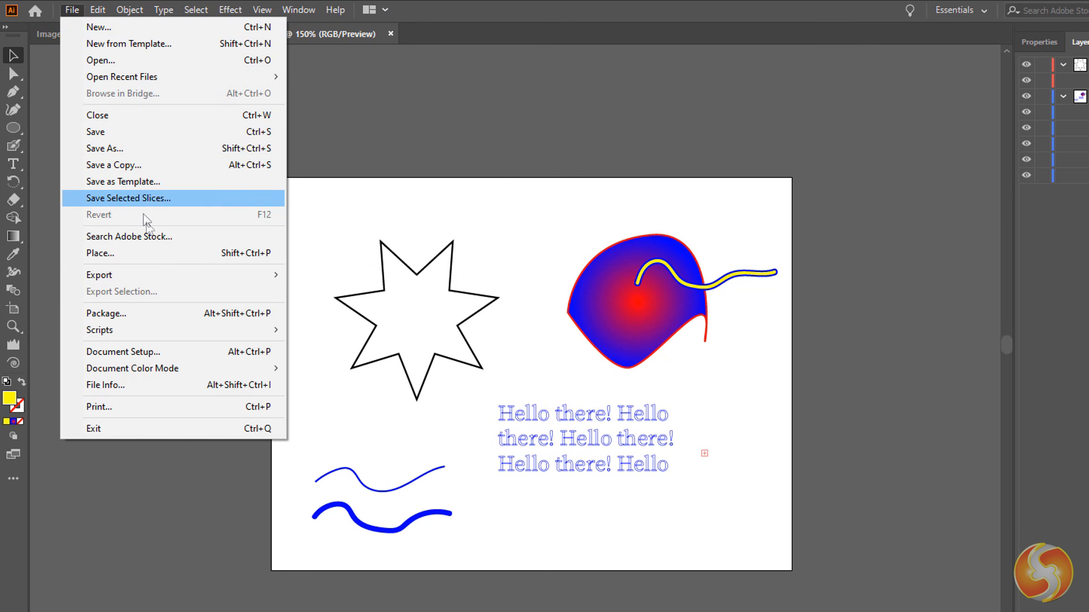
click(162, 275)
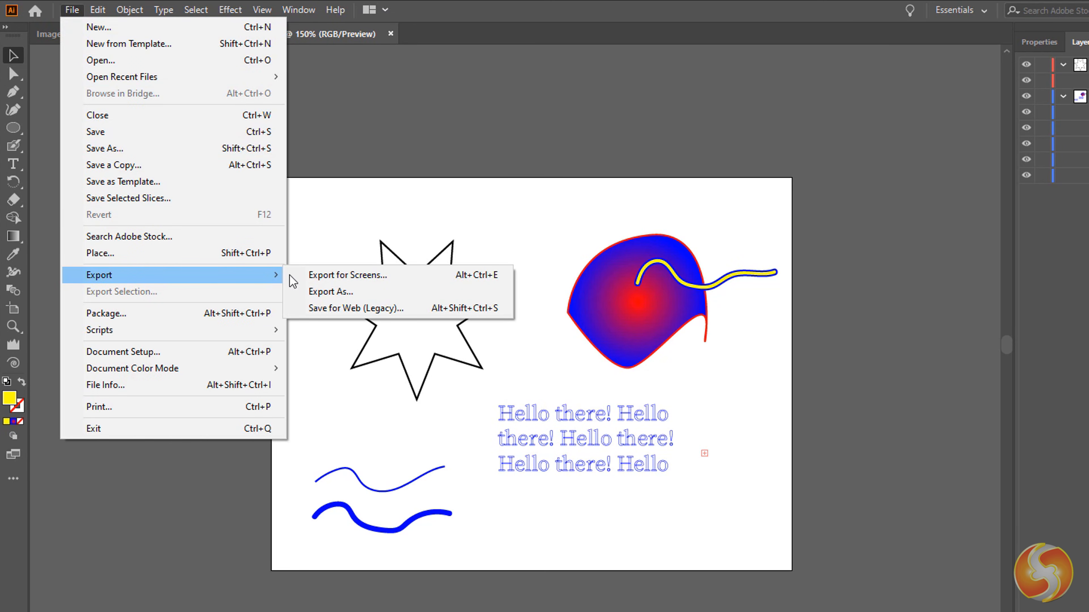
click(400, 295)
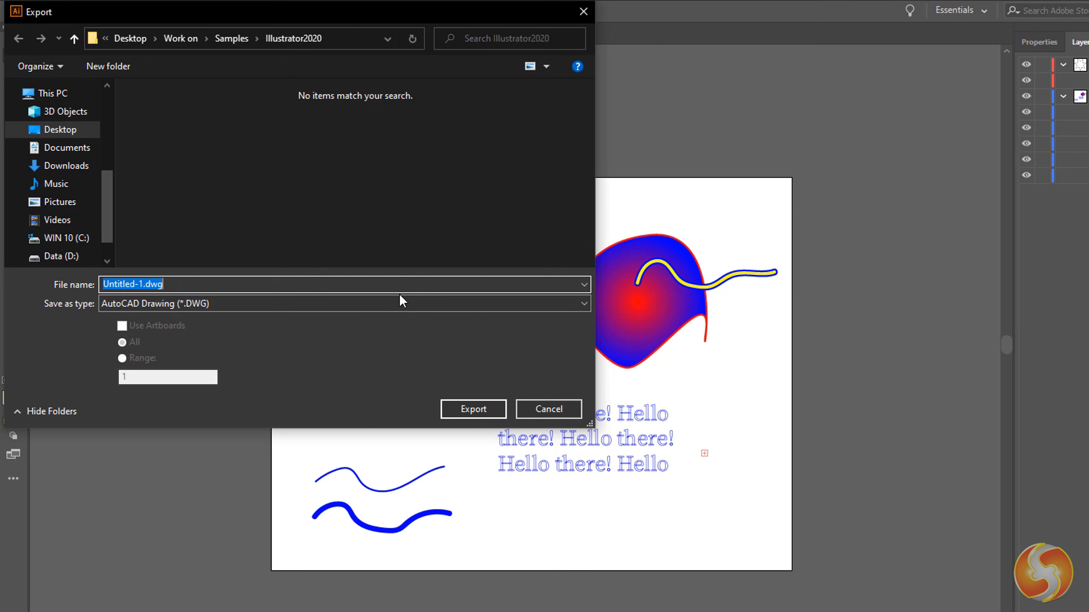
click(388, 299)
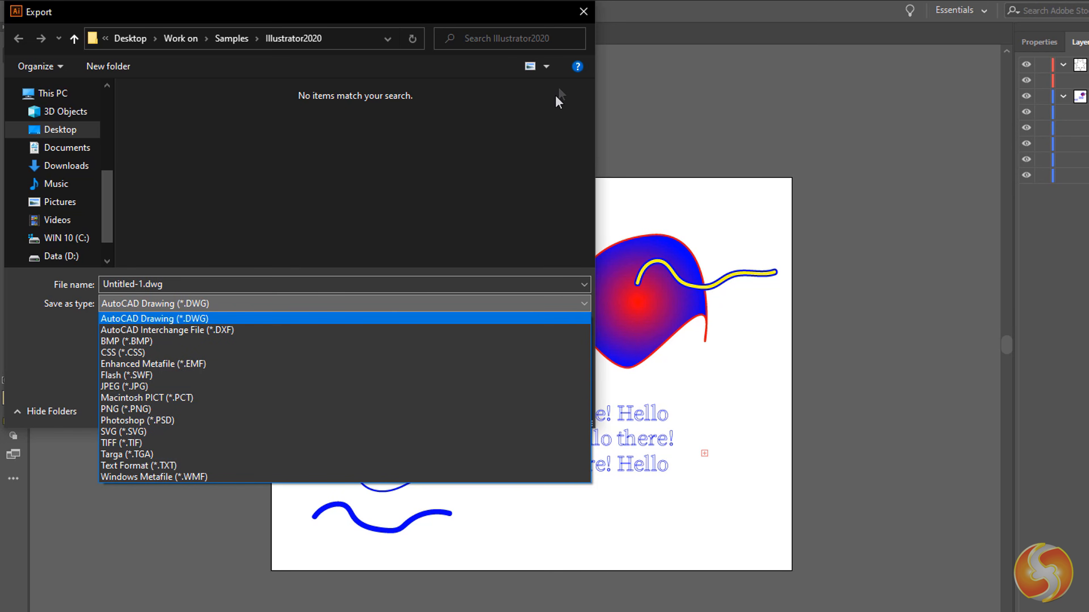
click(583, 12)
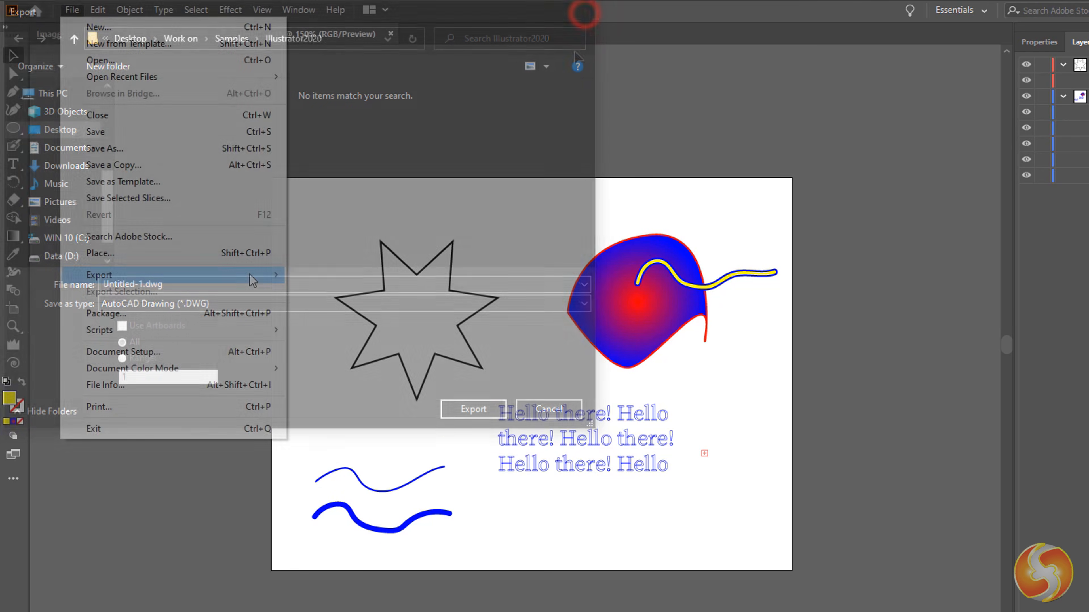
Open Export for Screens, select the artboard by range 1 and view the available export formats
mouse_move(250, 275)
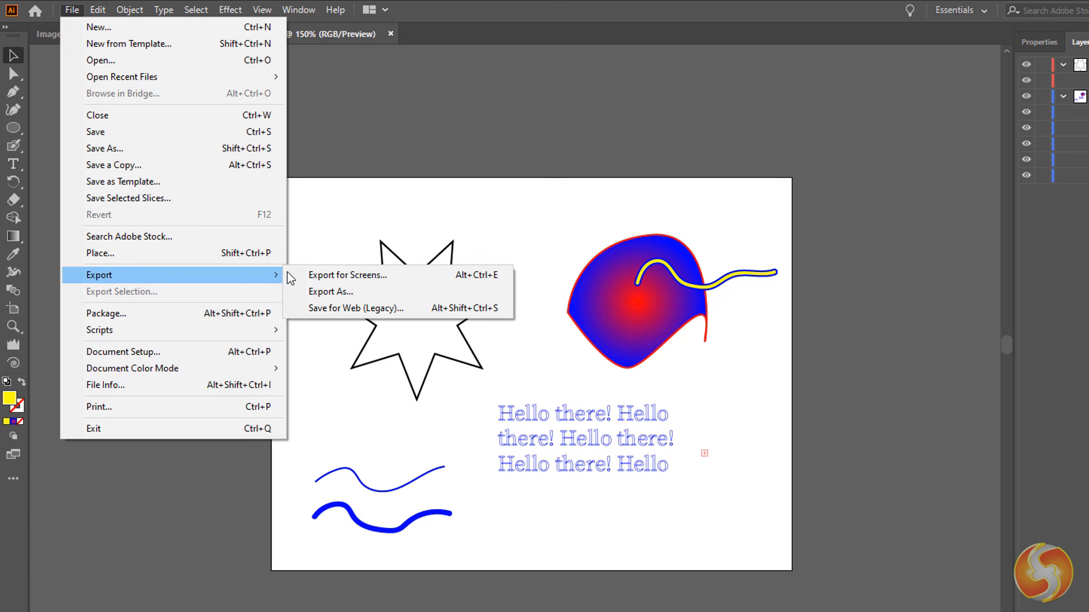
click(348, 275)
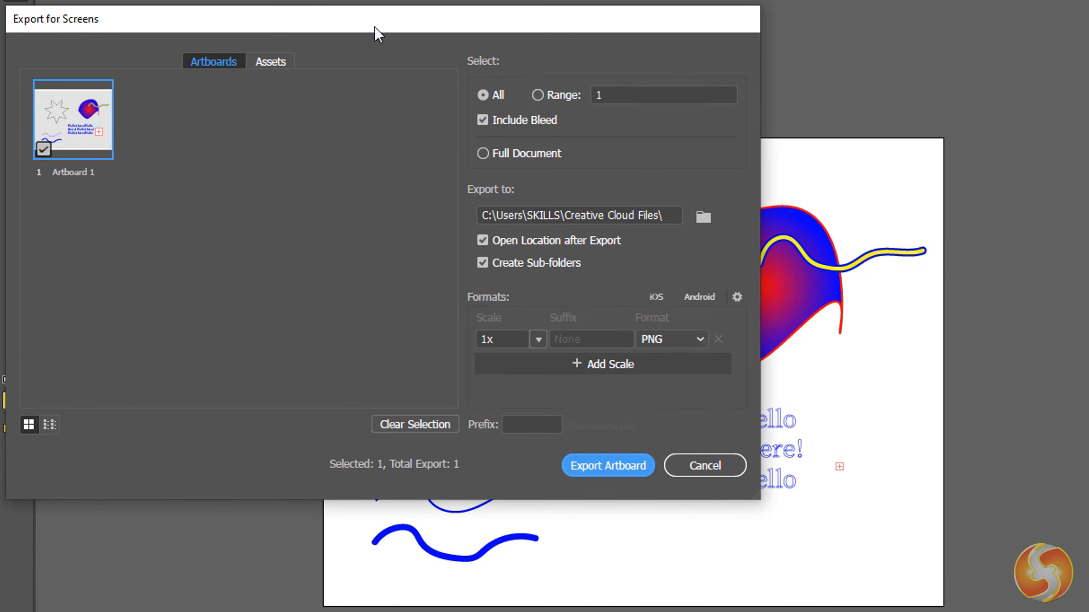
click(700, 338)
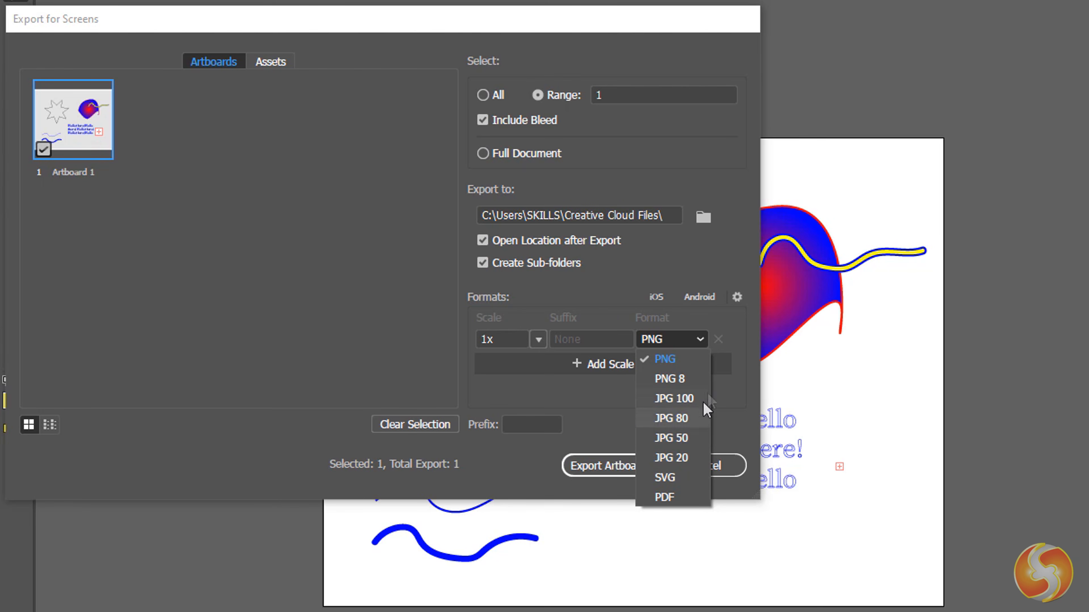
click(745, 330)
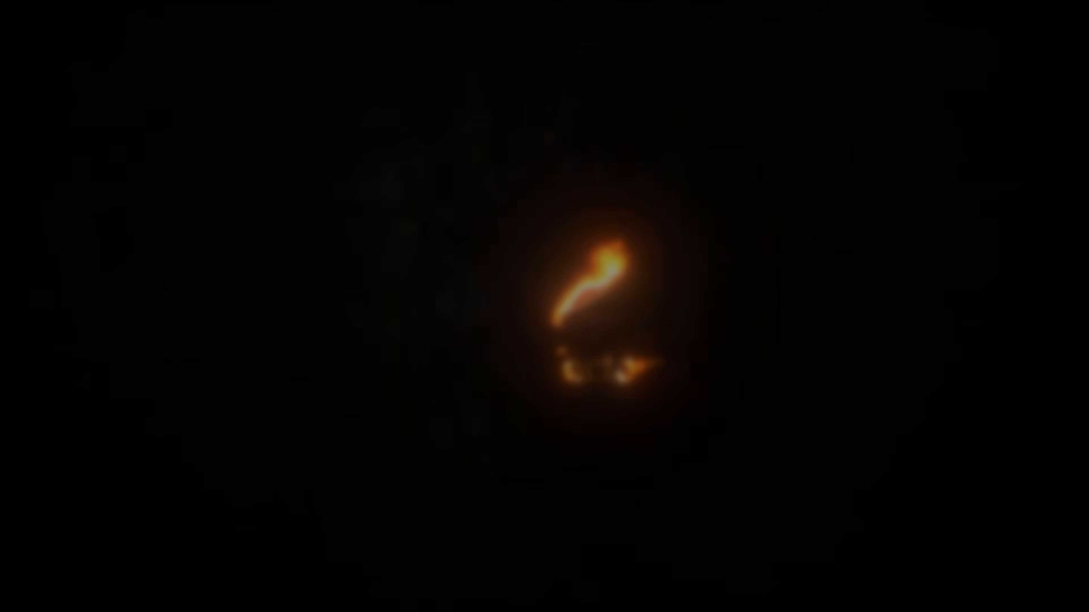